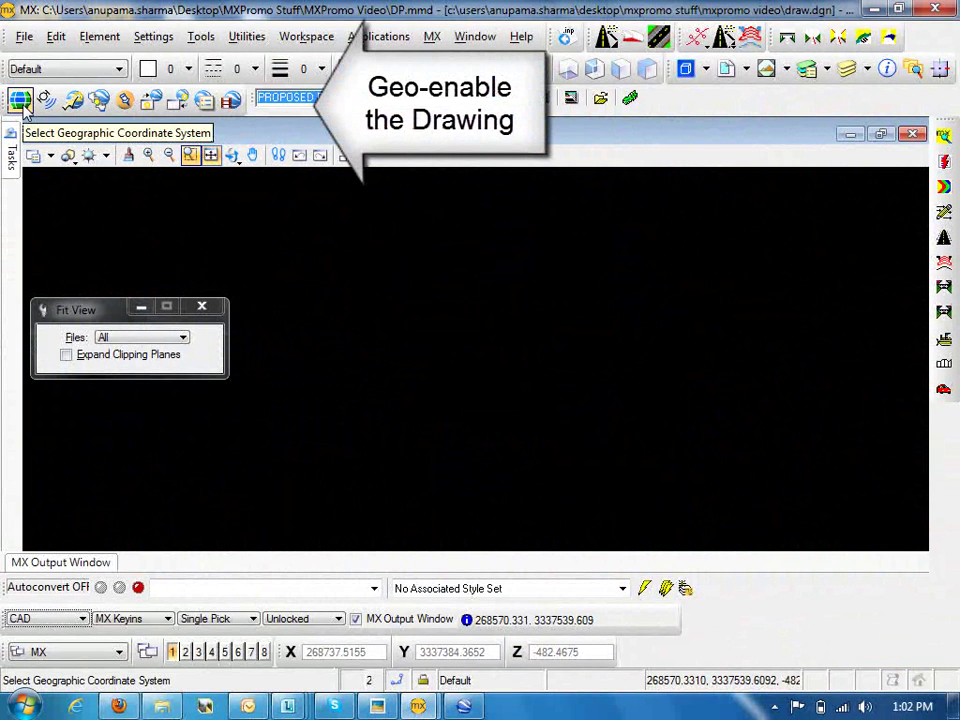
Assign UTM84-44N from the library's Projected > World > UTM > WGS84 group as the coordinate system
left_click(20, 101)
left_click(265, 578)
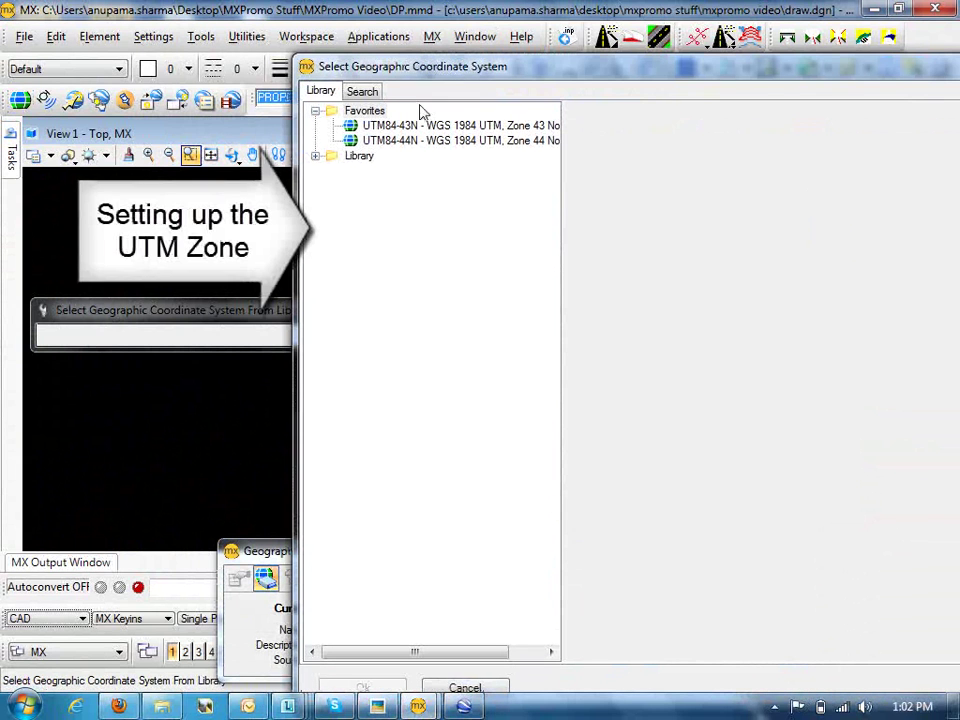
left_click(316, 156)
left_click(333, 172)
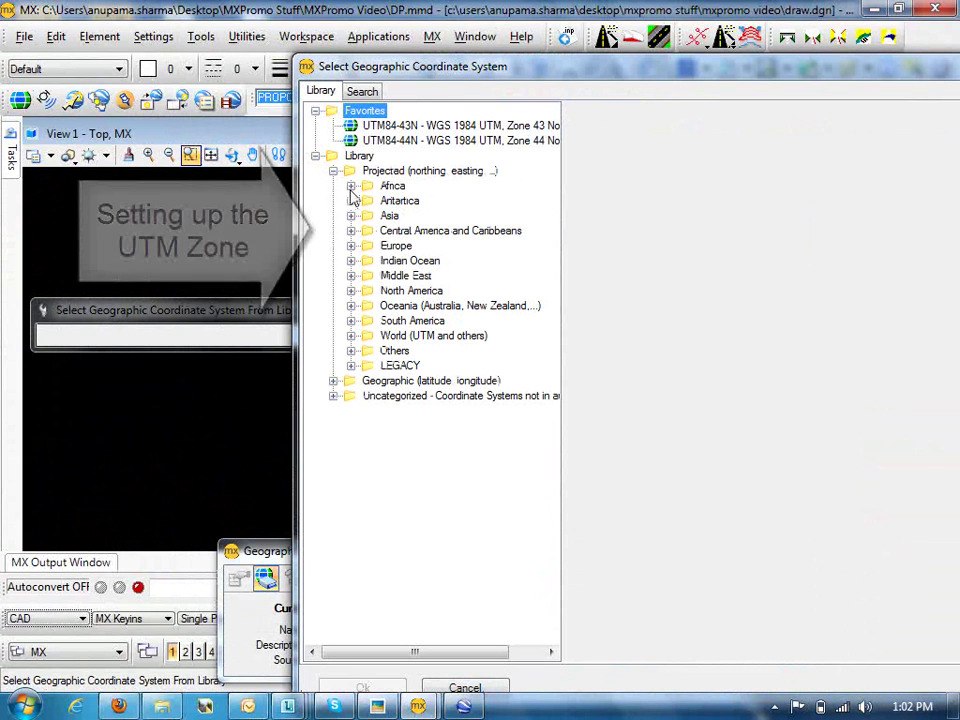
left_click(350, 336)
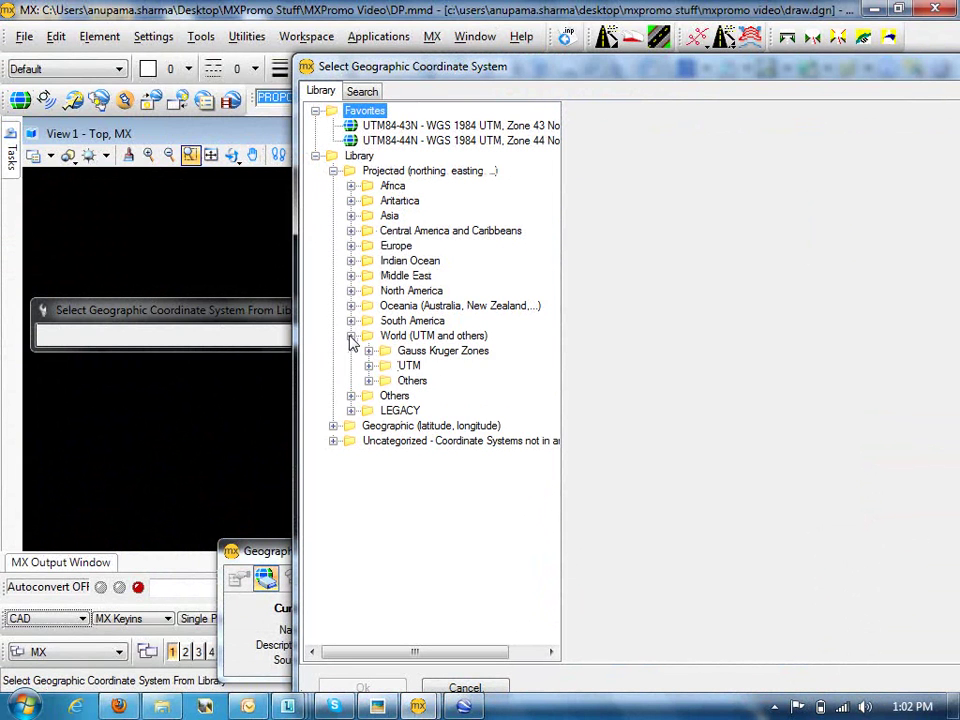
left_click(369, 366)
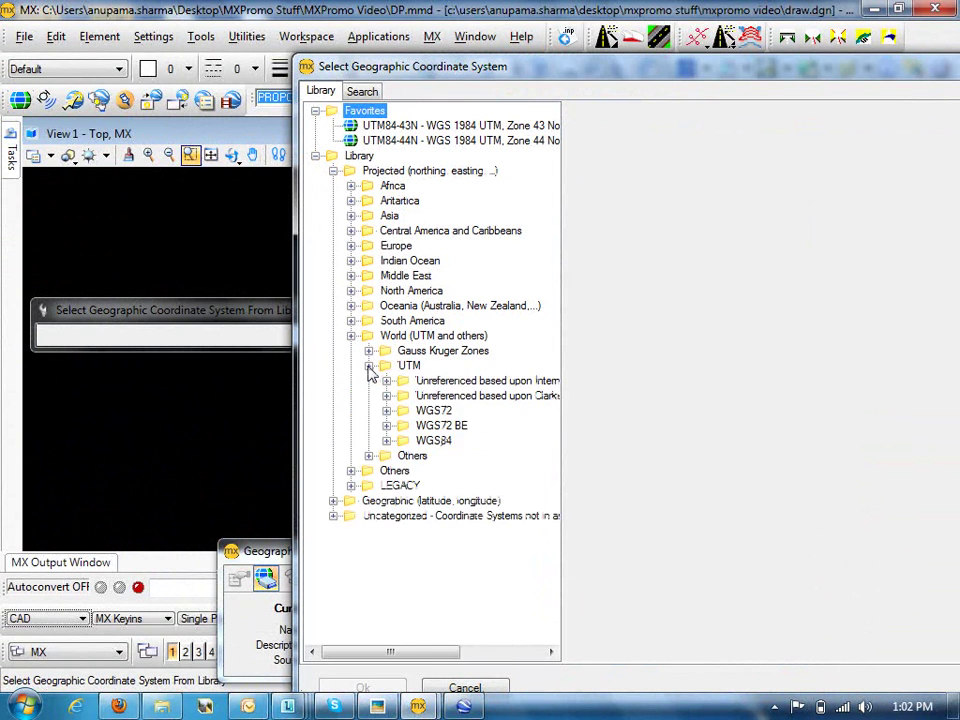
left_click(387, 441)
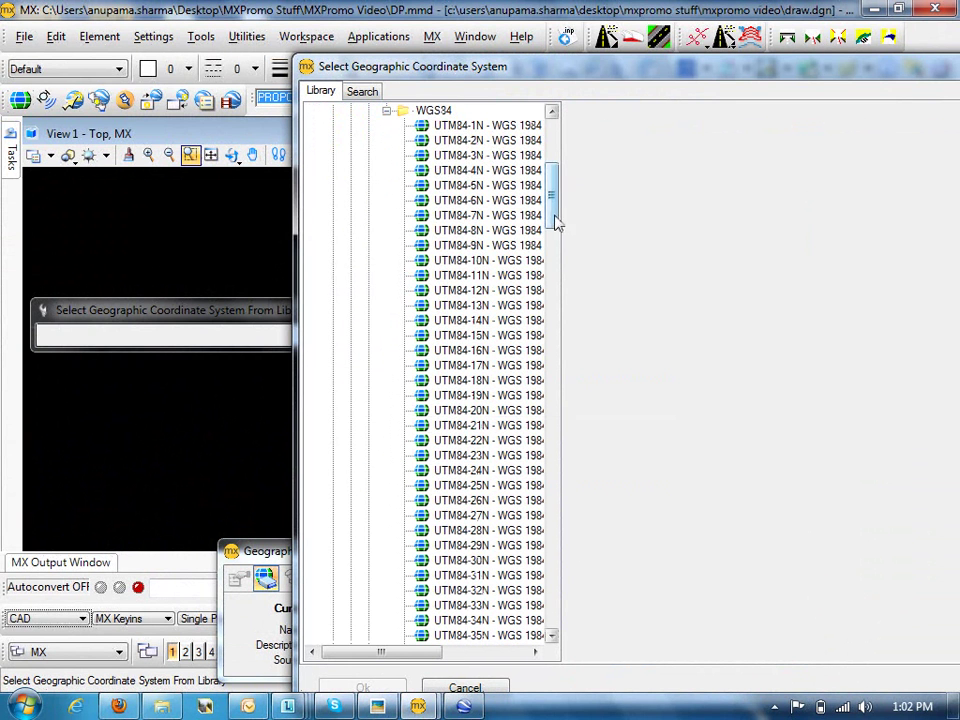
left_click_drag(557, 222, 557, 280)
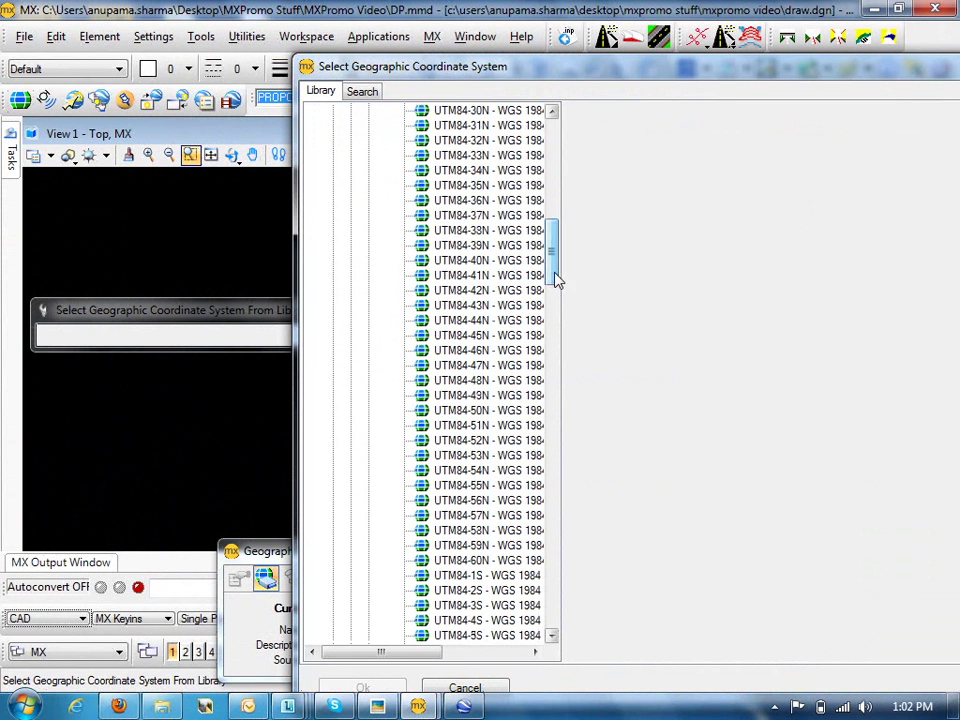
left_click(496, 321)
double_click(496, 321)
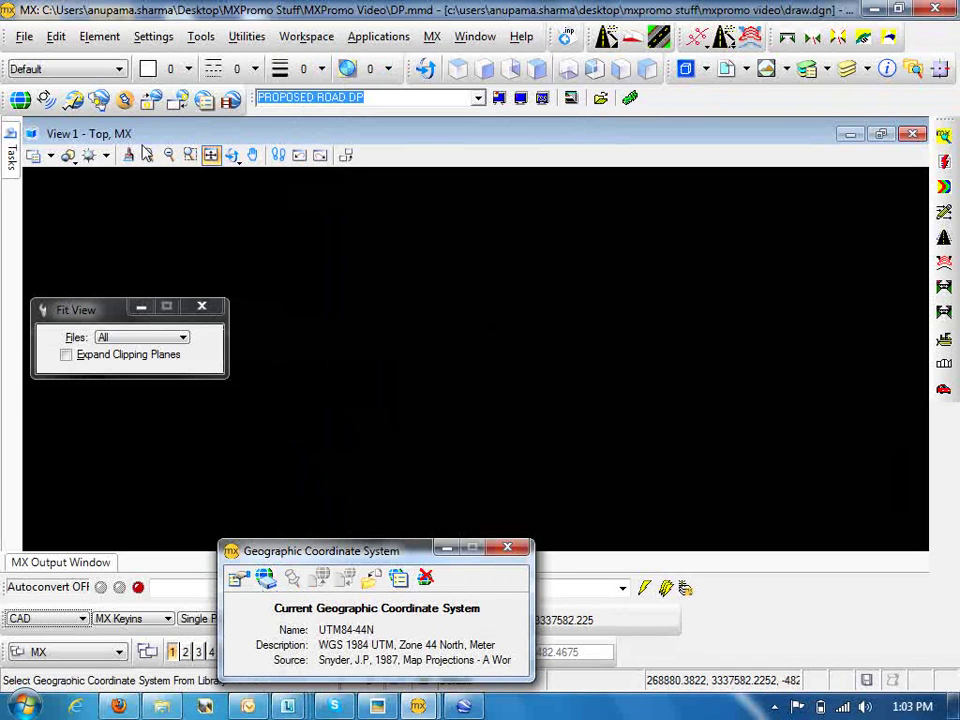
Capture the Google Earth aerial image of Devprayag into the top view
left_click(99, 100)
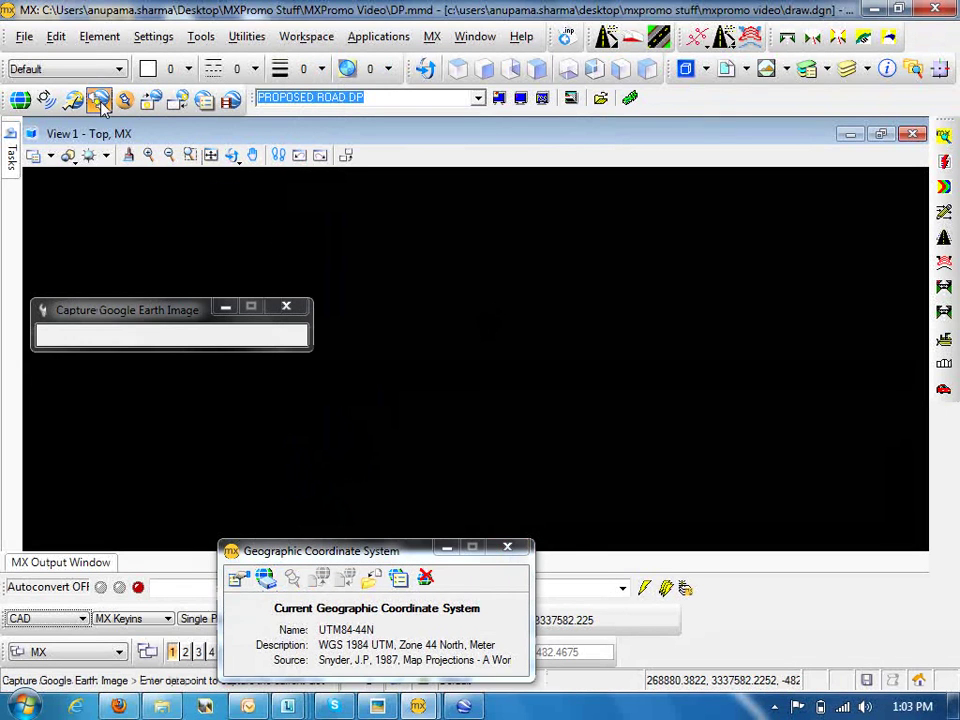
left_click(430, 357)
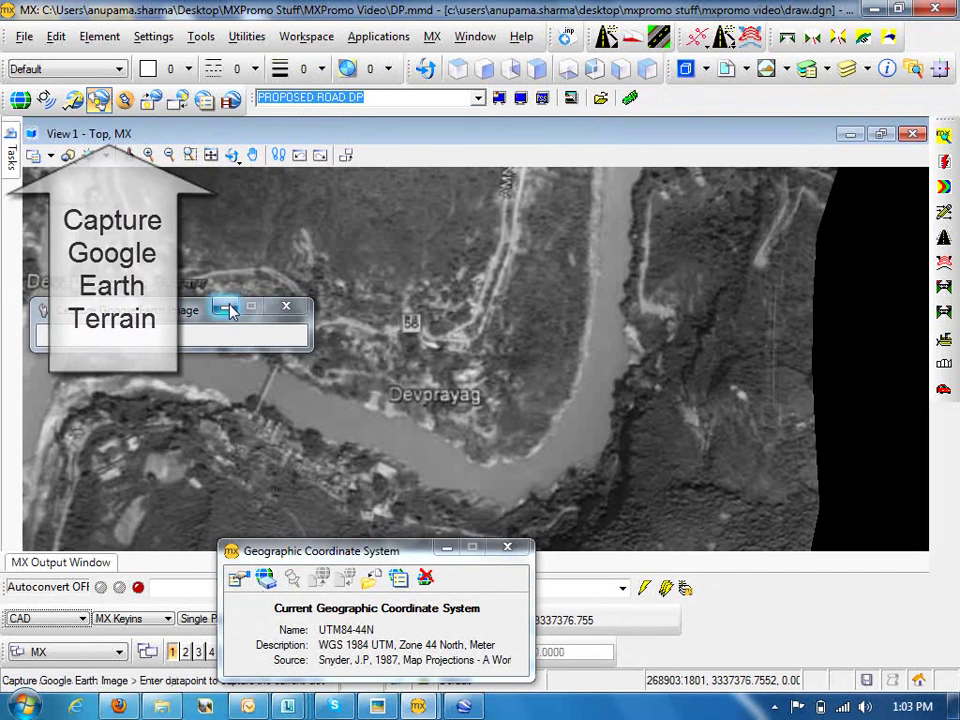
left_click(228, 305)
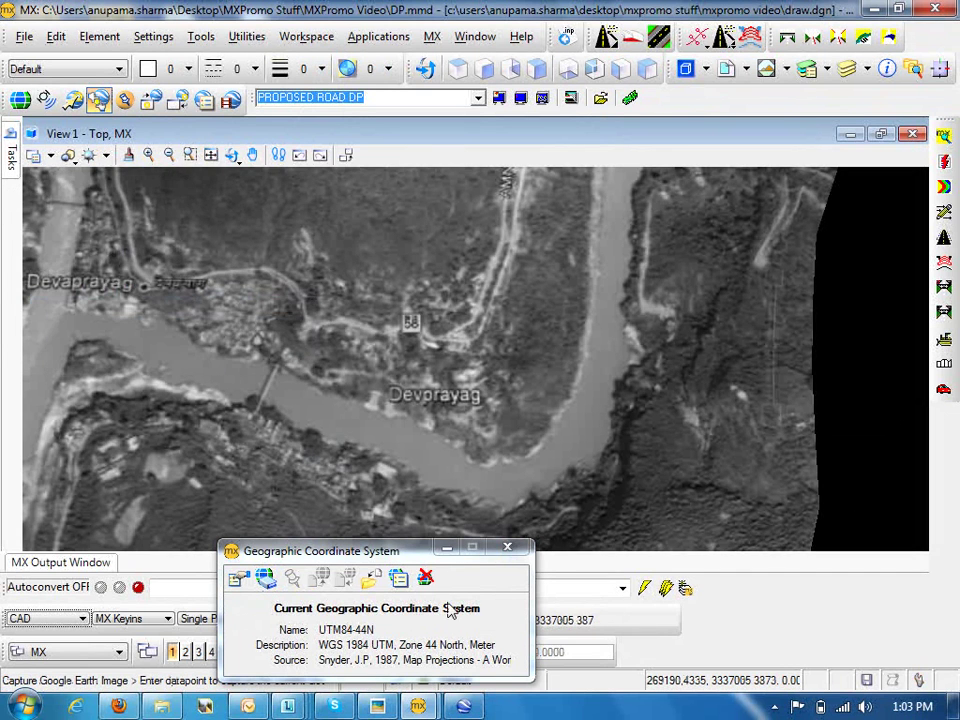
left_click(466, 708)
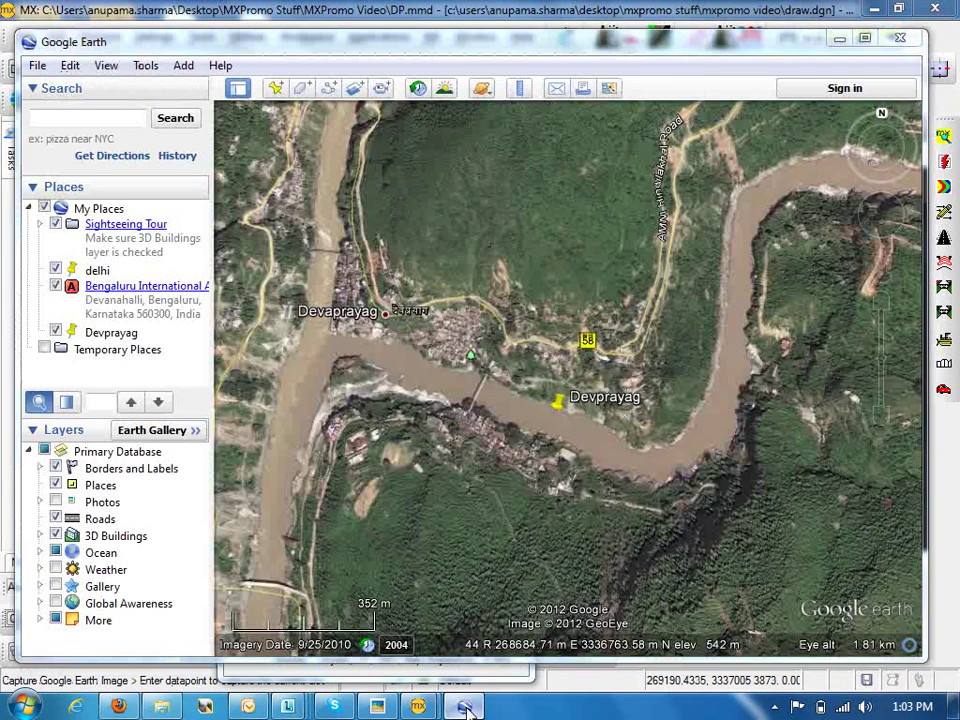
left_click(466, 708)
Switch MXROAD to the full MX command set via MX Menu
left_click(432, 37)
left_click(455, 60)
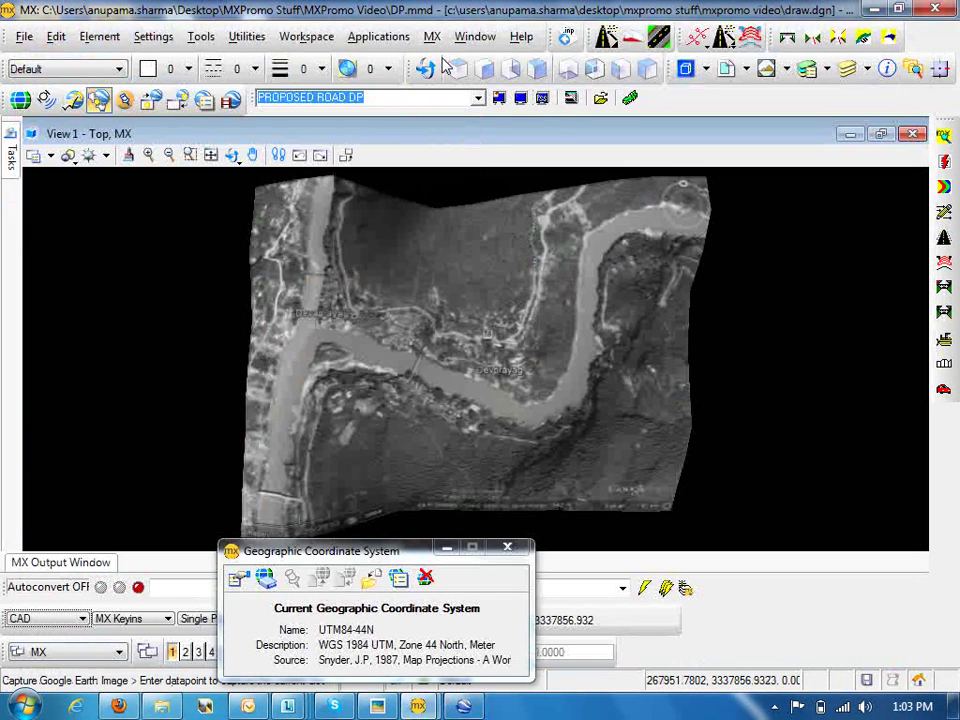
left_click(24, 37)
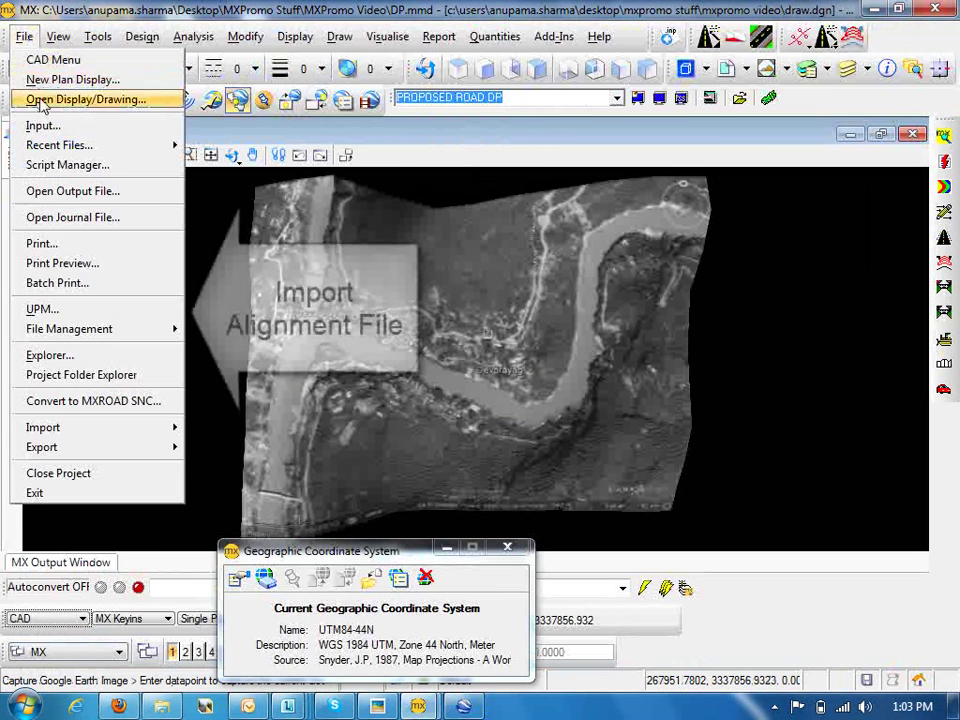
Import proposed CL.TXT as a GENIO (*.txt) file through ASCII Import
mouse_move(70, 428)
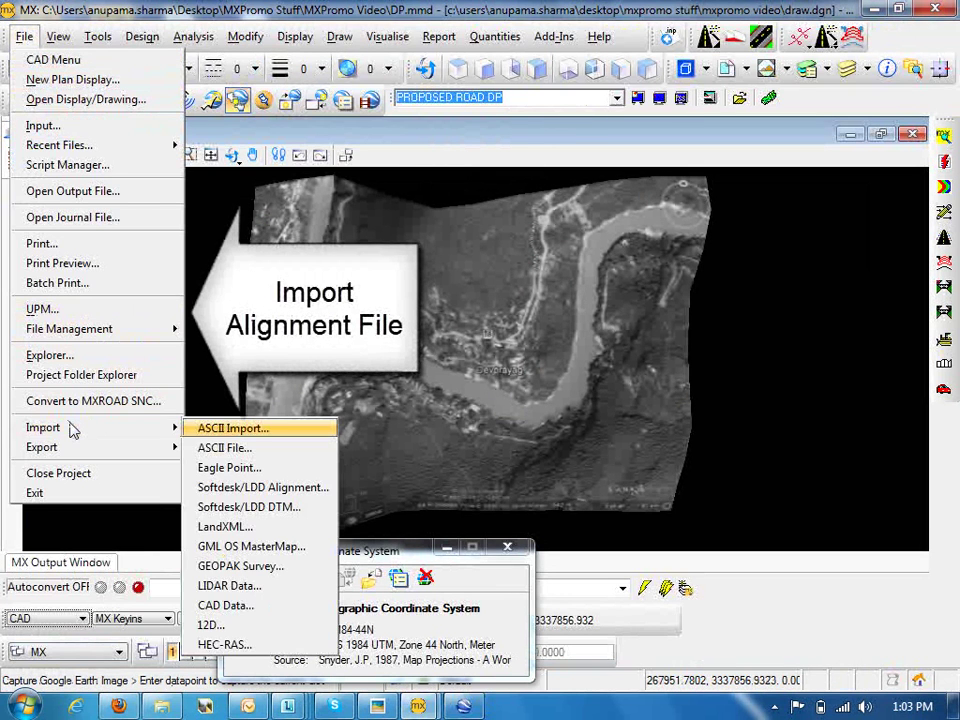
left_click(236, 441)
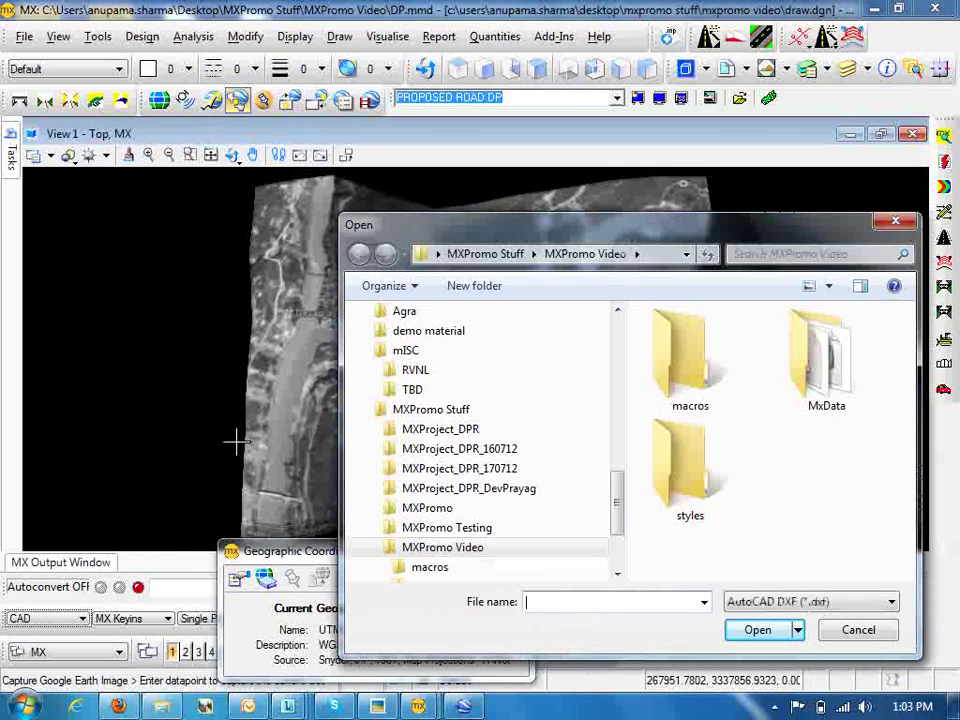
left_click(803, 605)
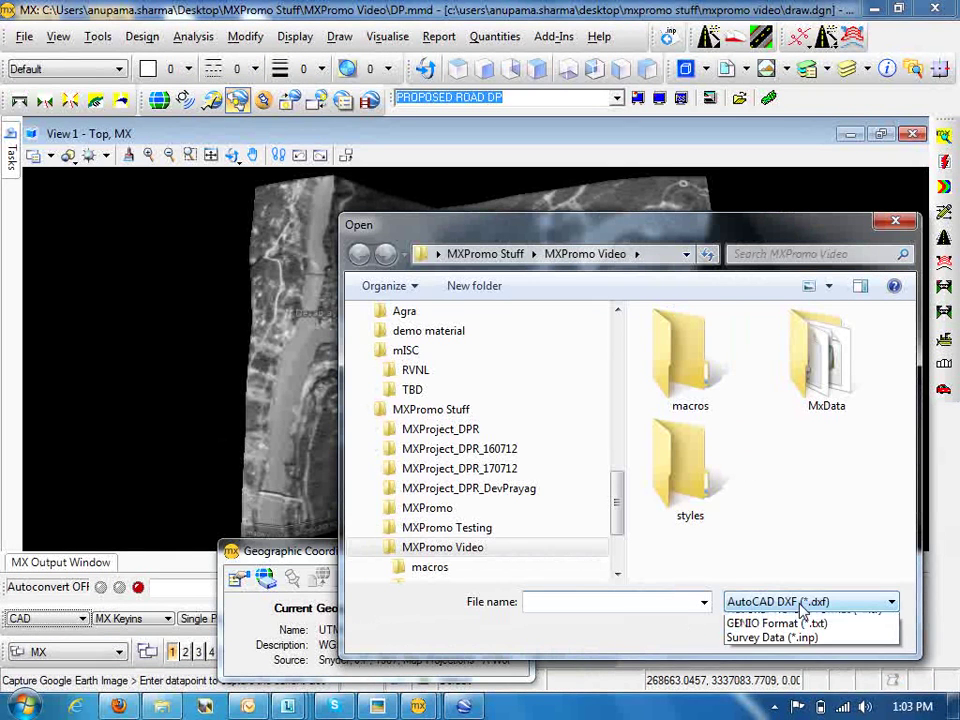
left_click(775, 649)
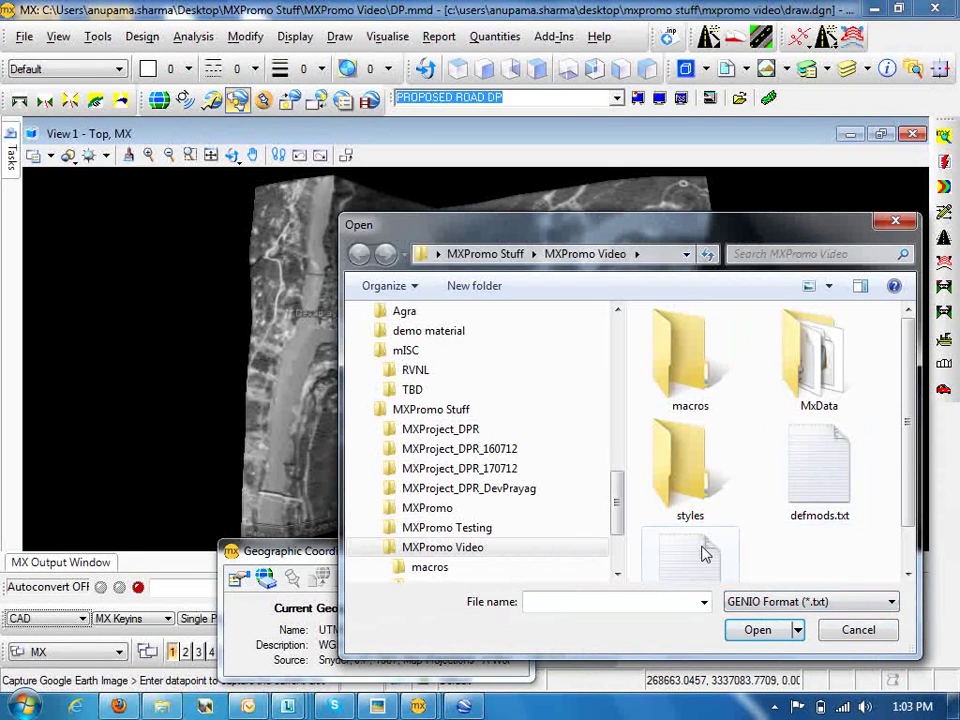
left_click(704, 553)
double_click(692, 548)
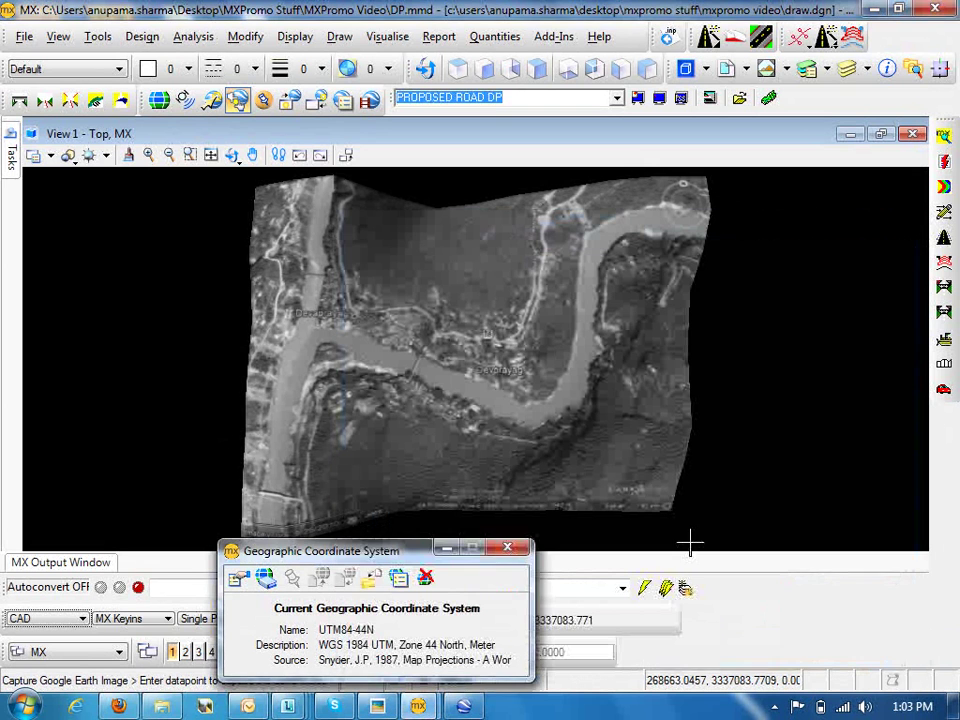
Display the PROPOSED ROAD DP alignment string and fit the whole drawing in view
left_click(615, 97)
left_click(592, 113)
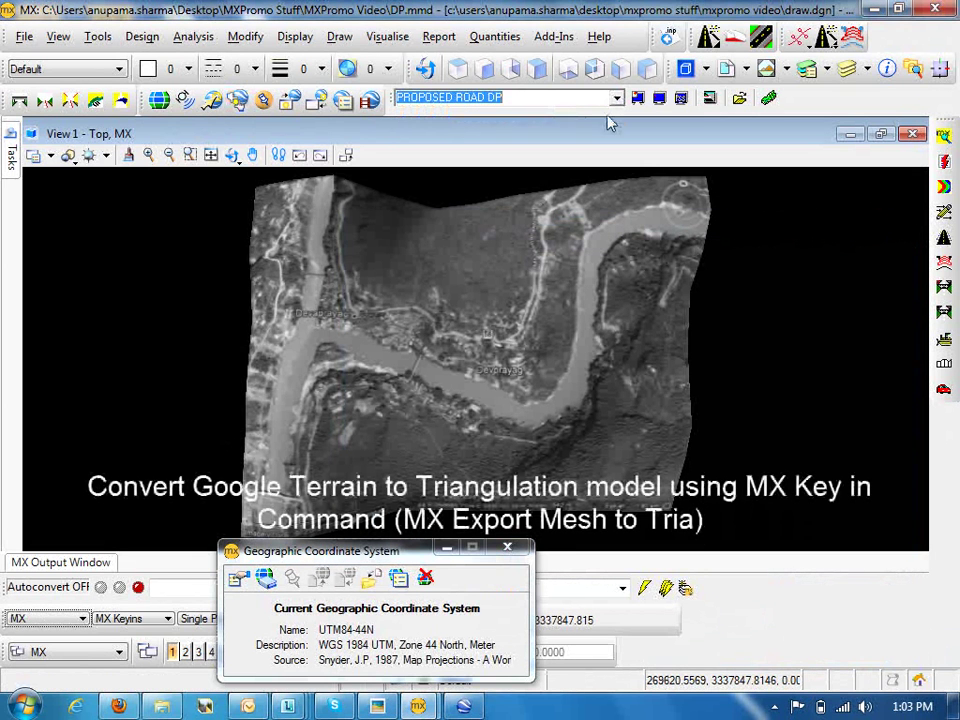
left_click(660, 98)
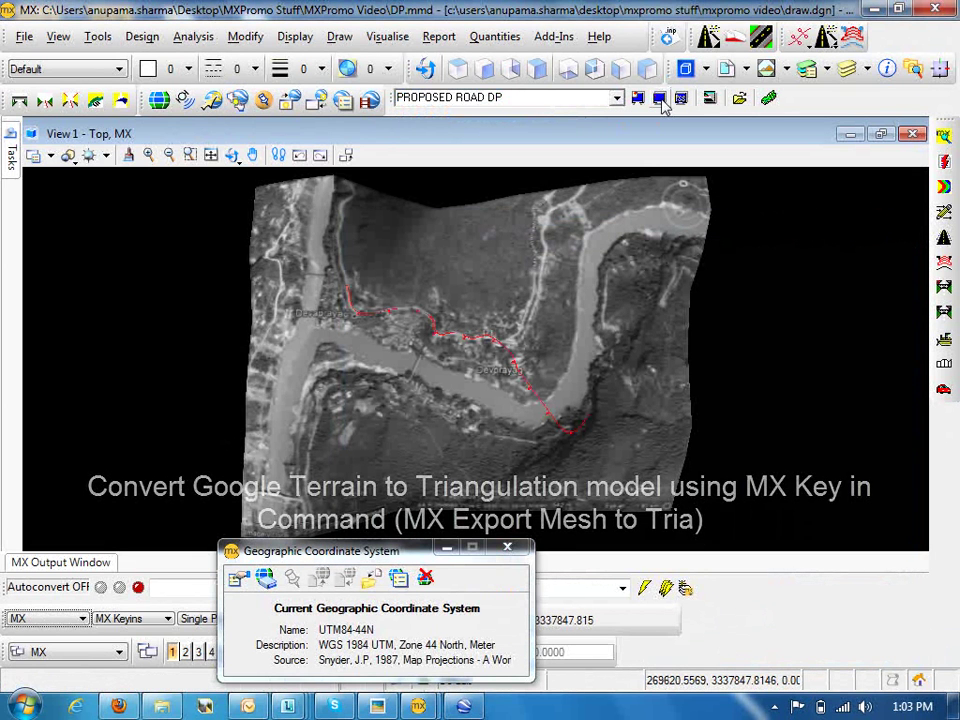
left_click(148, 156)
left_click(211, 155)
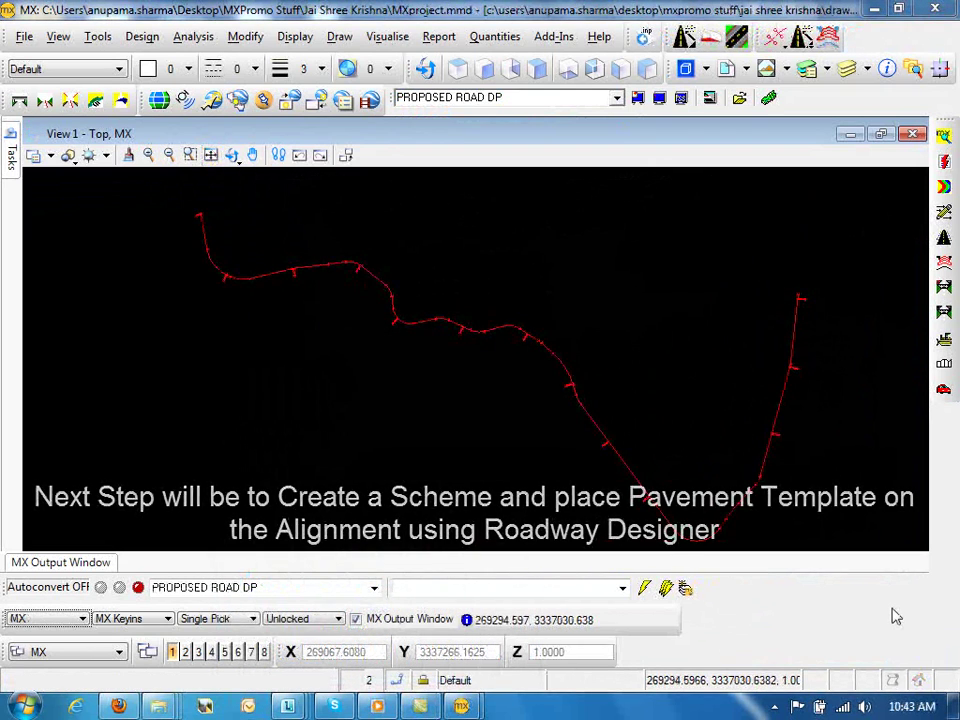
Load Roadway Designer and create a new scheme under Schemes named MXScheme1
mouse_move(11, 166)
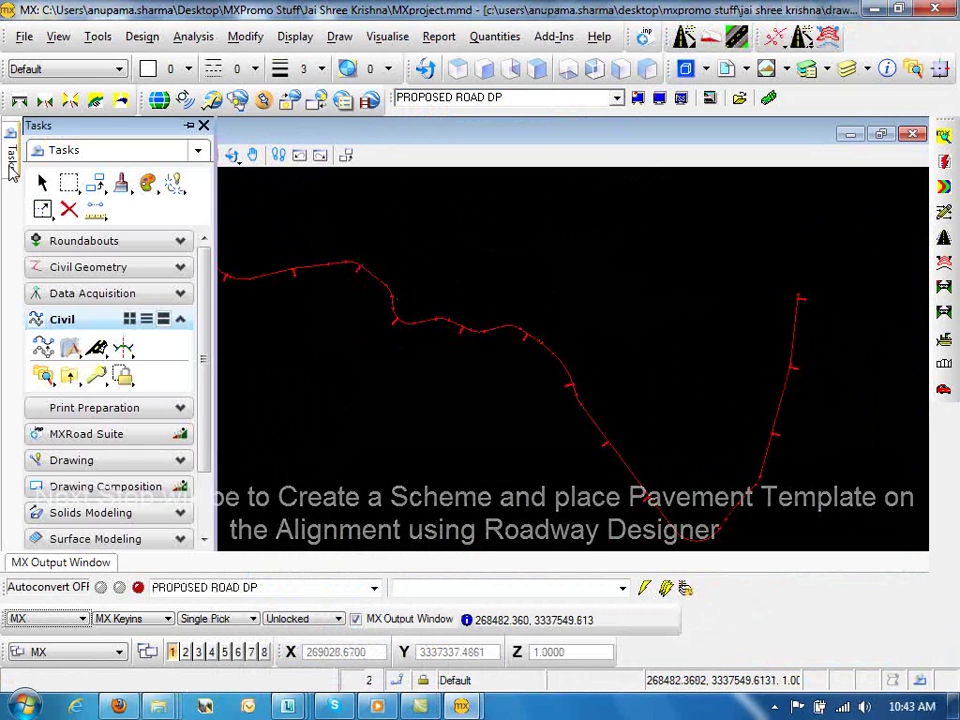
left_click(97, 350)
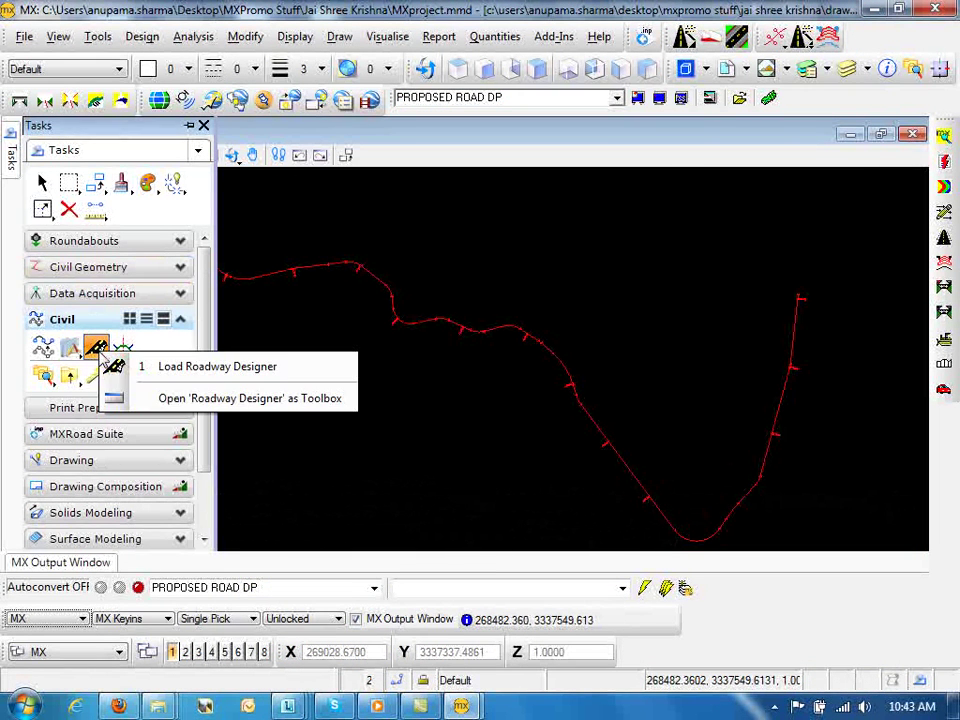
left_click(140, 366)
right_click(128, 292)
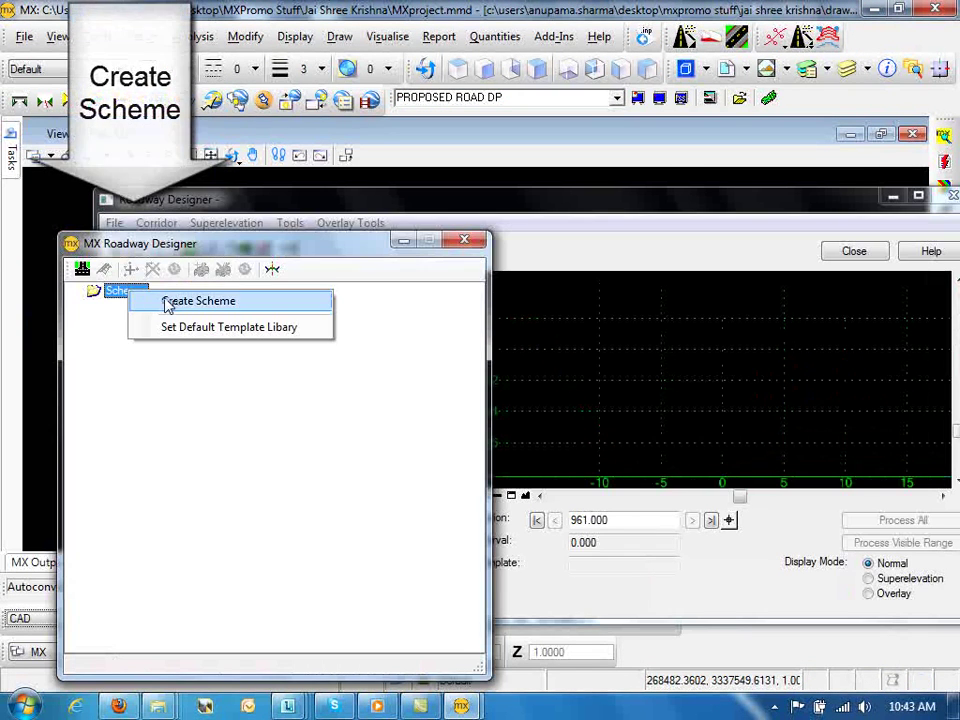
left_click(163, 301)
type("MXScheme1")
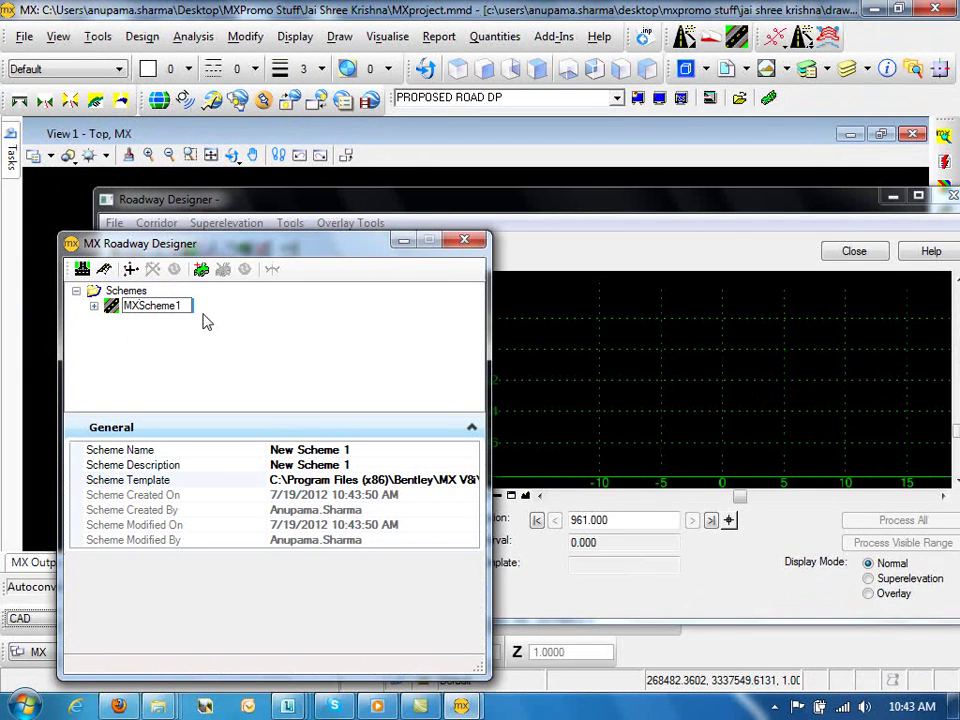
key("Return")
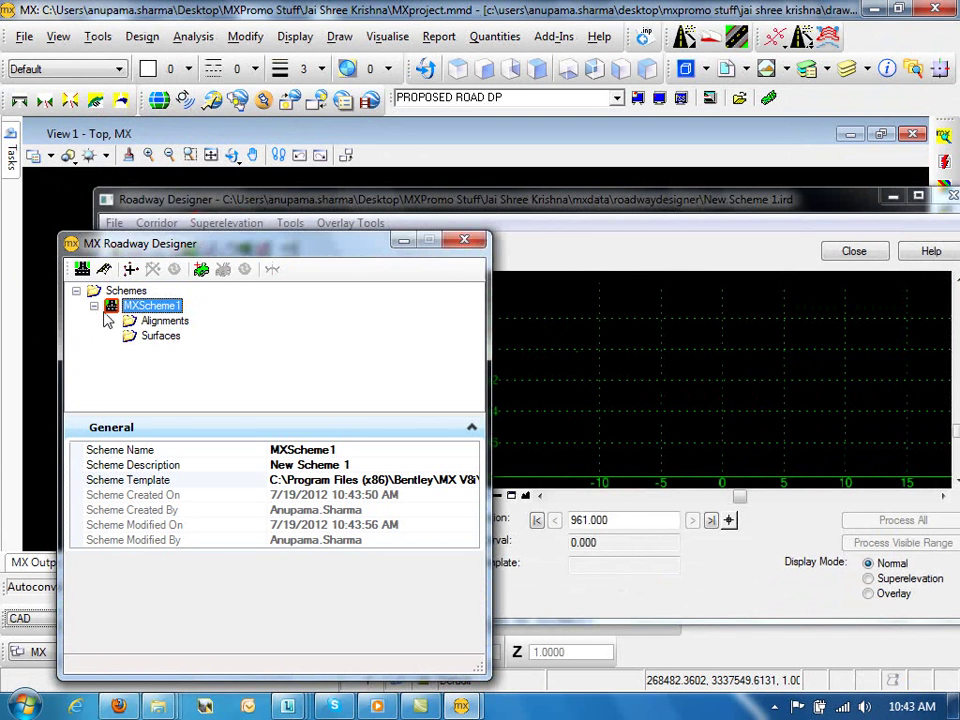
Add the PROPOSED ROAD DP MC10 centreline to the scheme's Alignments
right_click(160, 321)
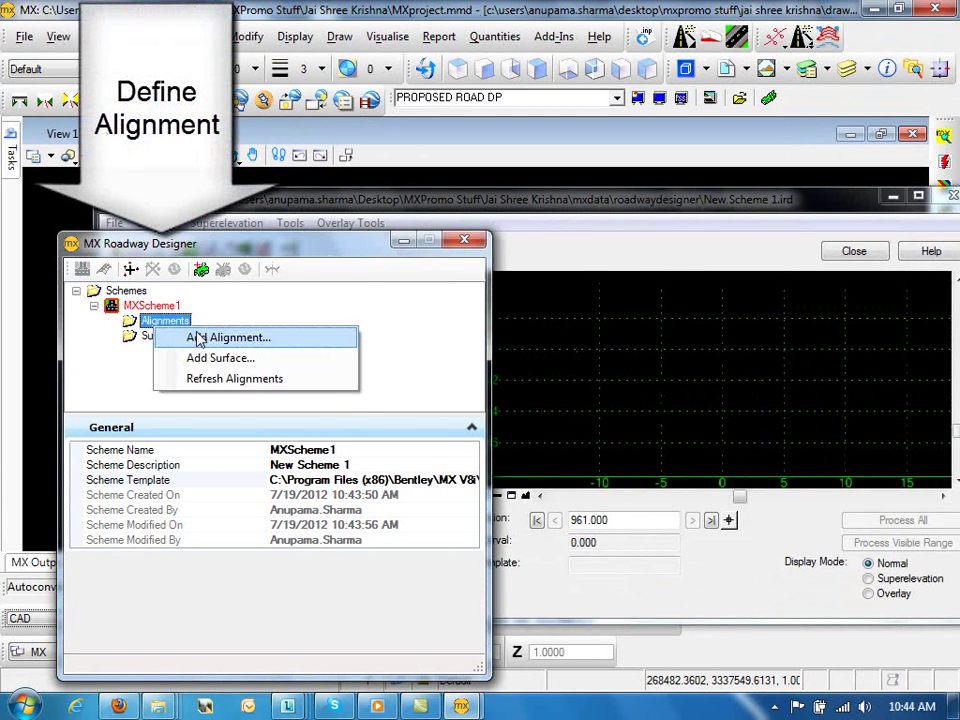
left_click(199, 339)
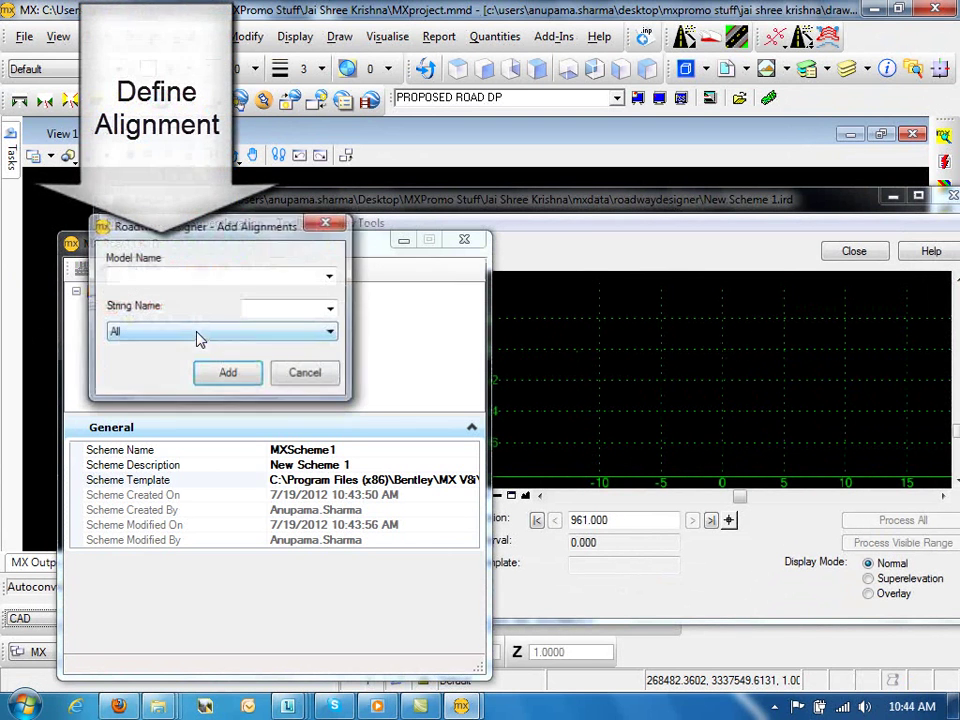
left_click(330, 277)
left_click(328, 285)
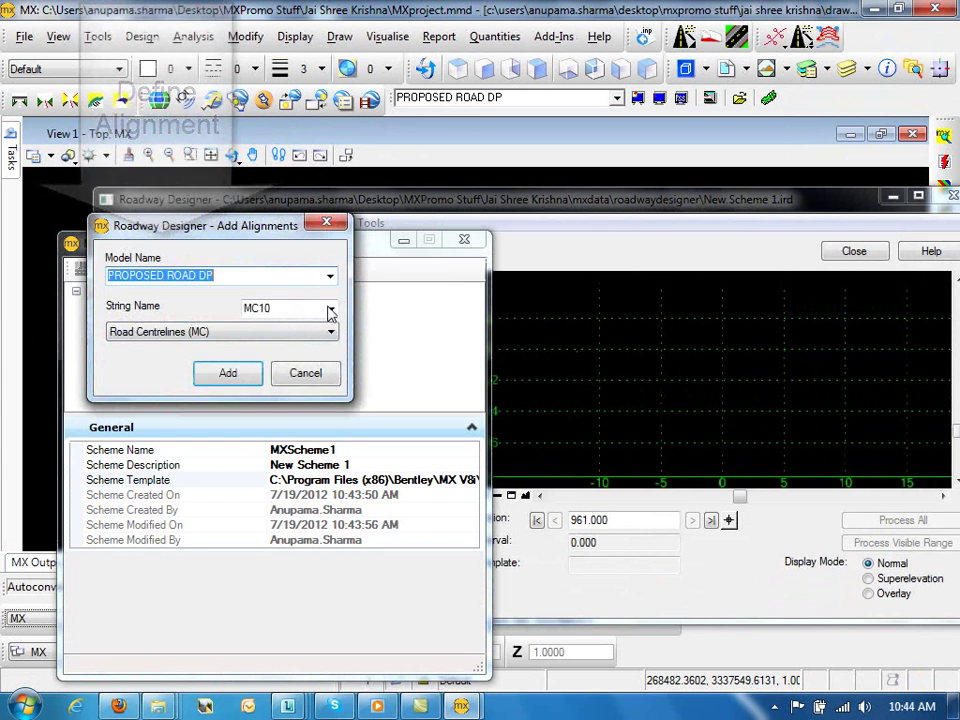
left_click(241, 378)
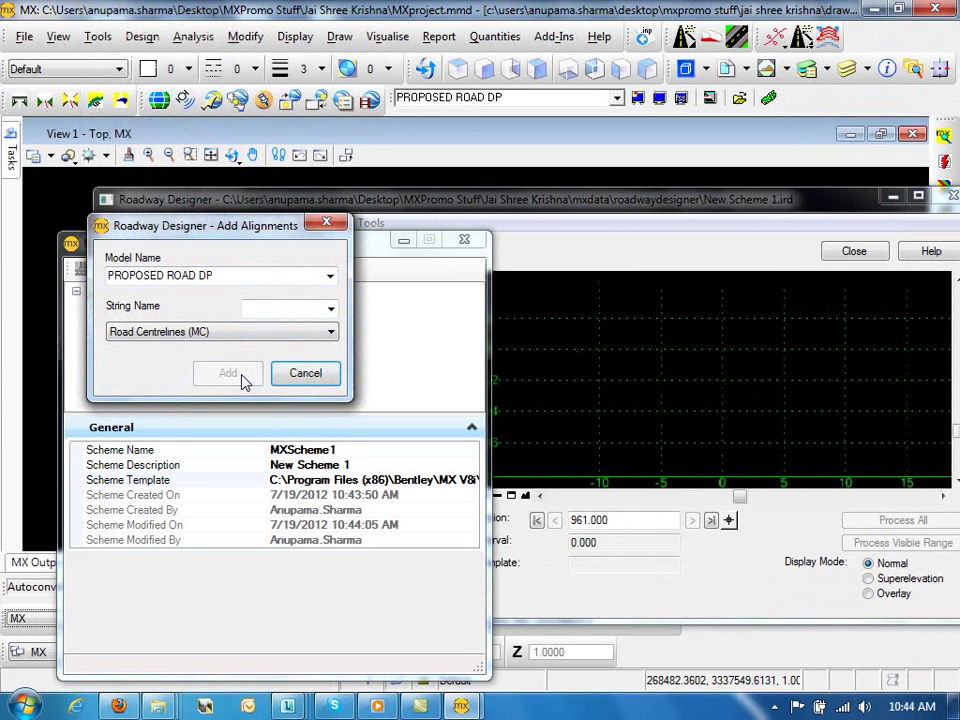
left_click(302, 376)
Add the GOOGLE GROUND (TRIA) TX00 surface to the scheme's Surfaces
left_click(166, 355)
right_click(168, 356)
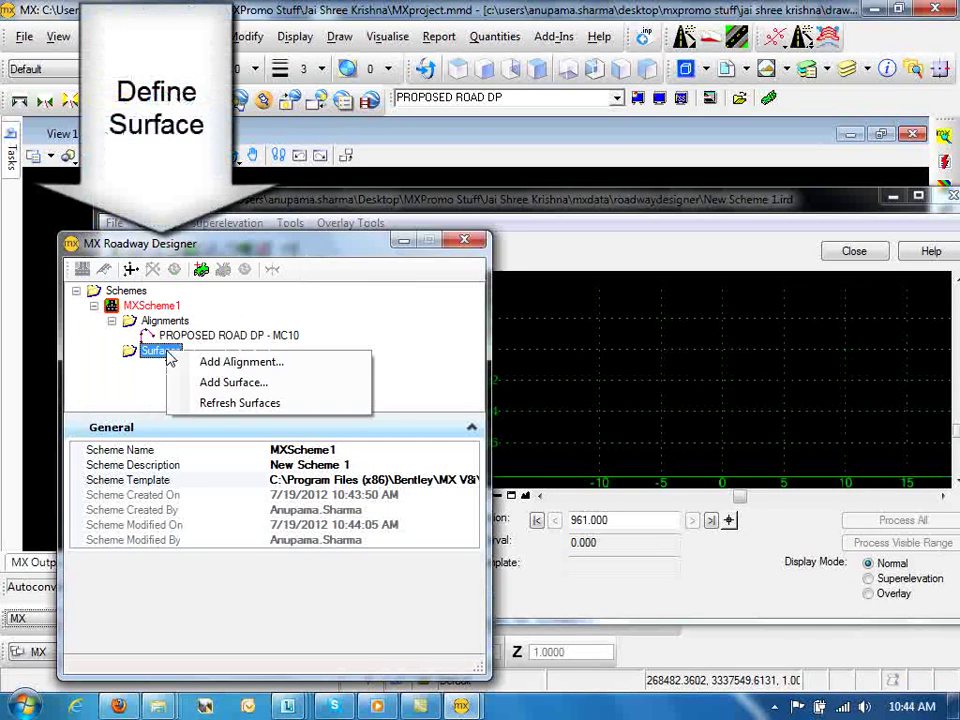
left_click(204, 384)
left_click(329, 276)
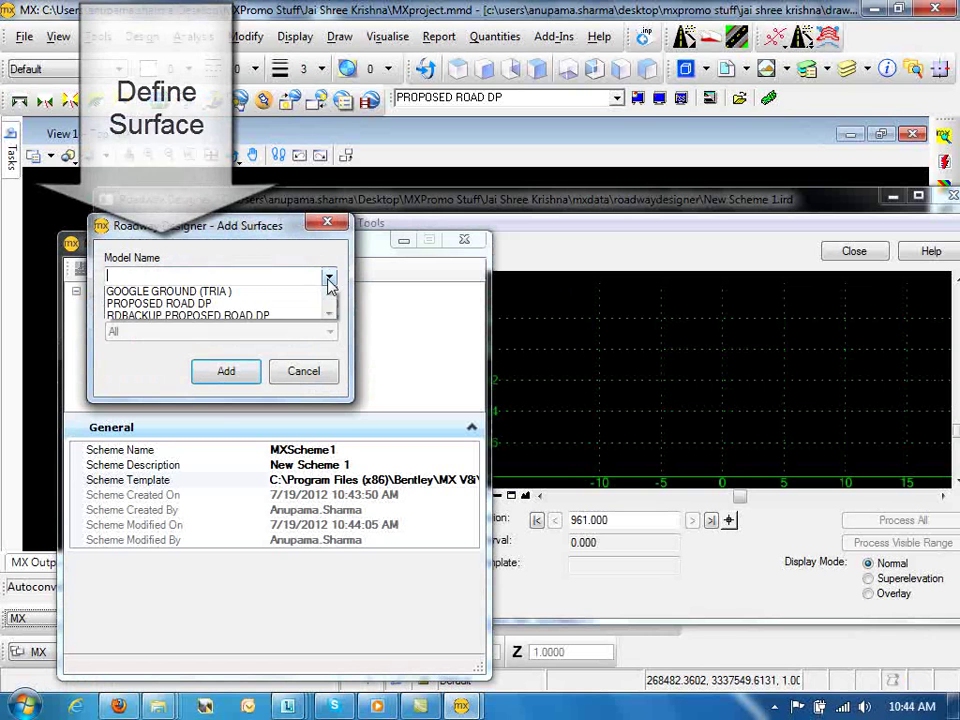
left_click(295, 301)
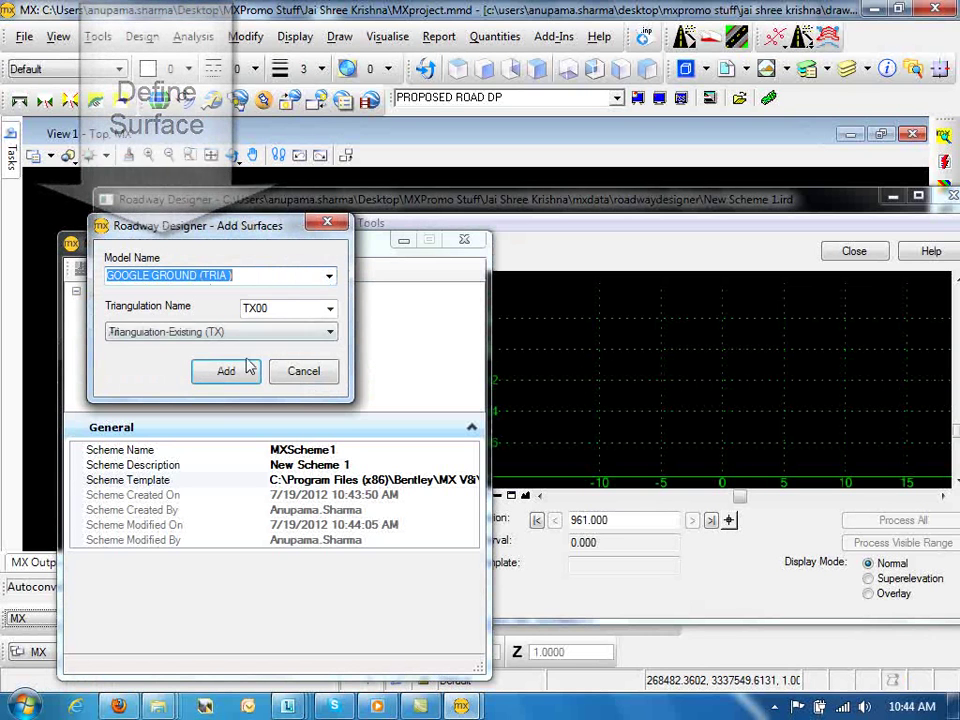
left_click(242, 376)
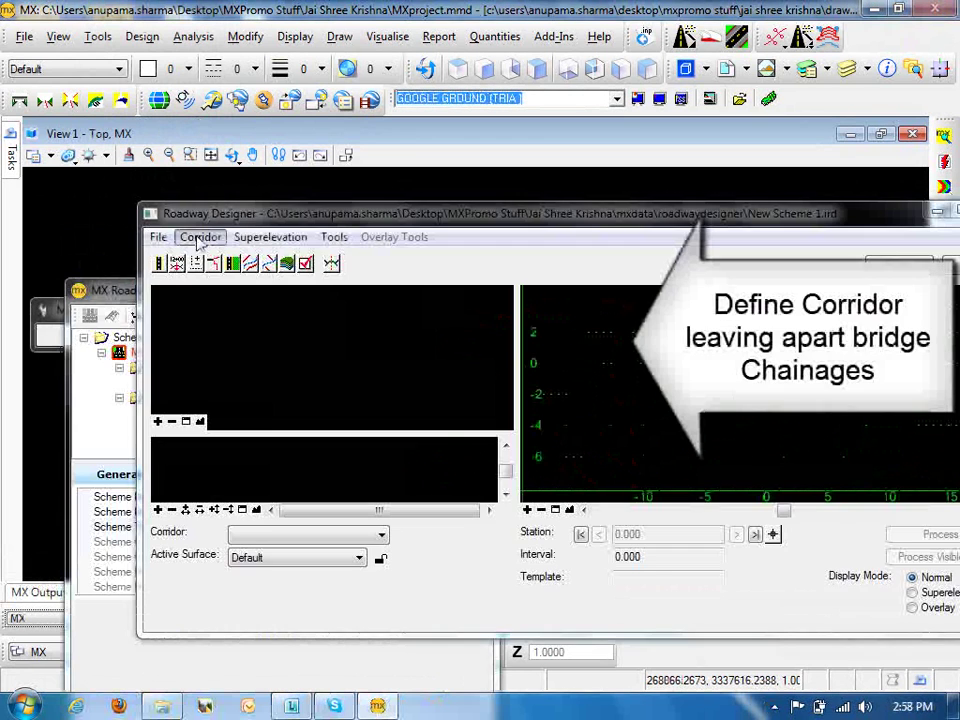
In Corridor Management, add corridor CORR1 with stop station 734
left_click(200, 237)
left_click(215, 260)
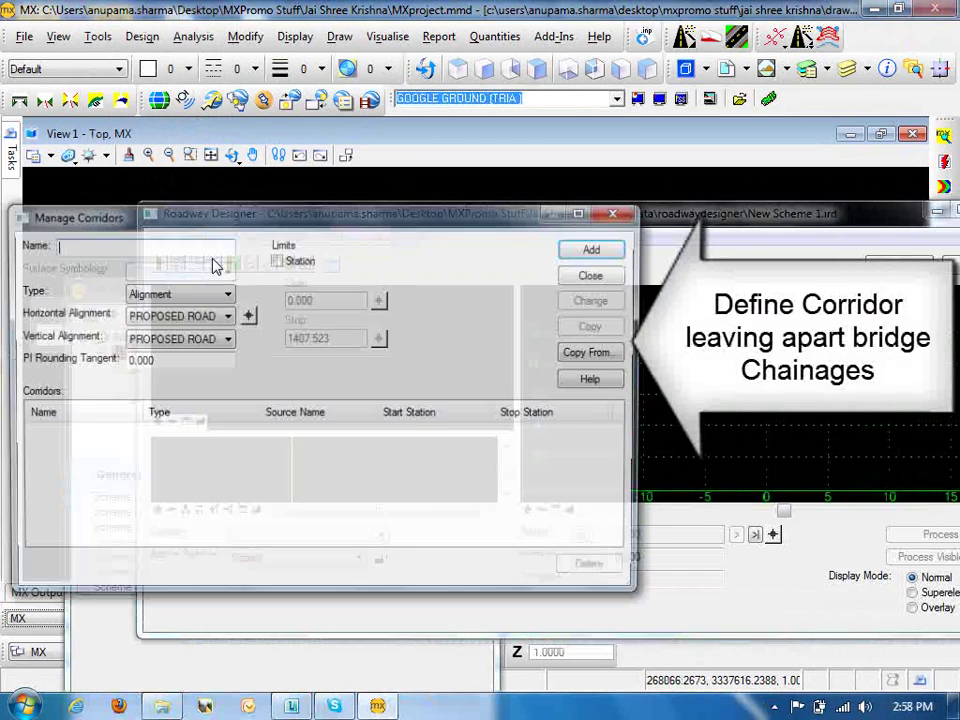
type("CORR1")
left_click(276, 259)
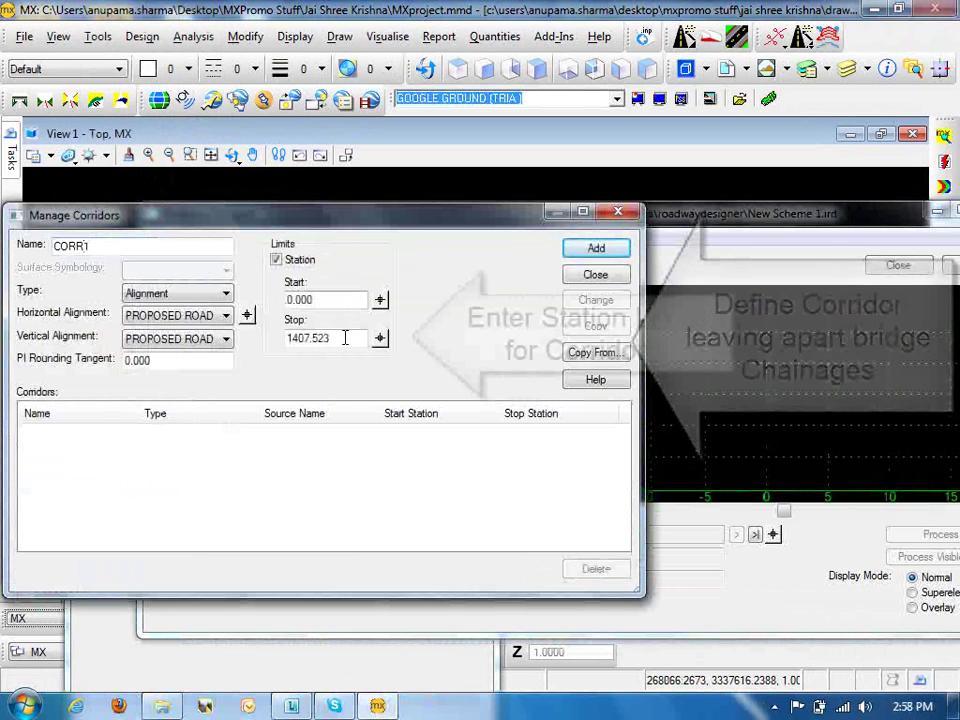
double_click(343, 338)
type("734")
left_click(596, 248)
Add corridor CORR2 from station 961 to the alignment end, 1407.523, and close
left_click(154, 249)
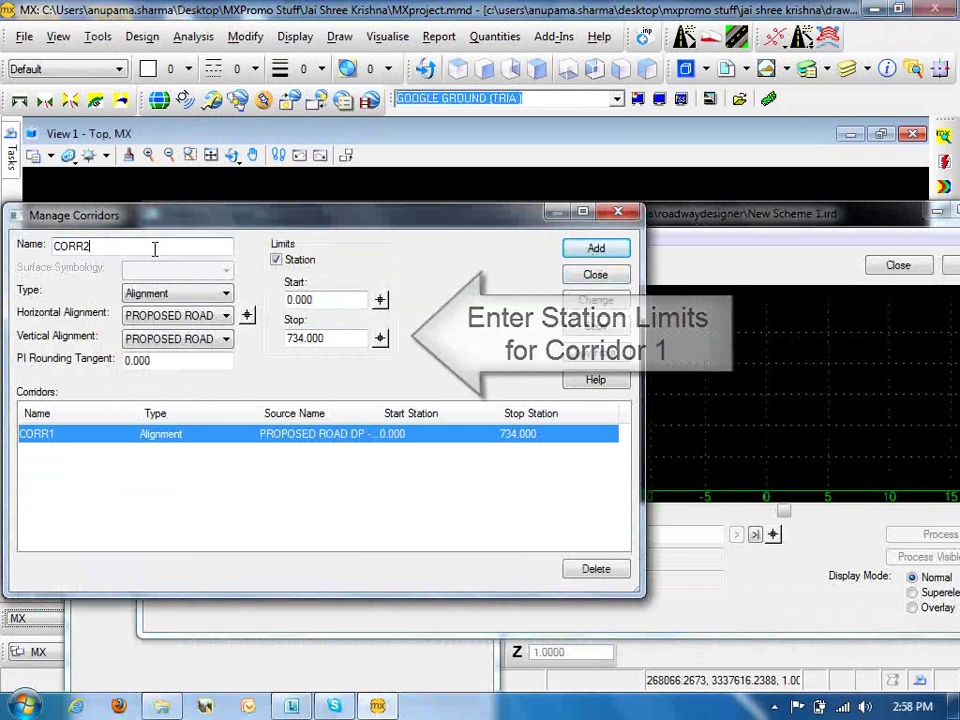
key("BackSpace")
type("2")
left_click(336, 299)
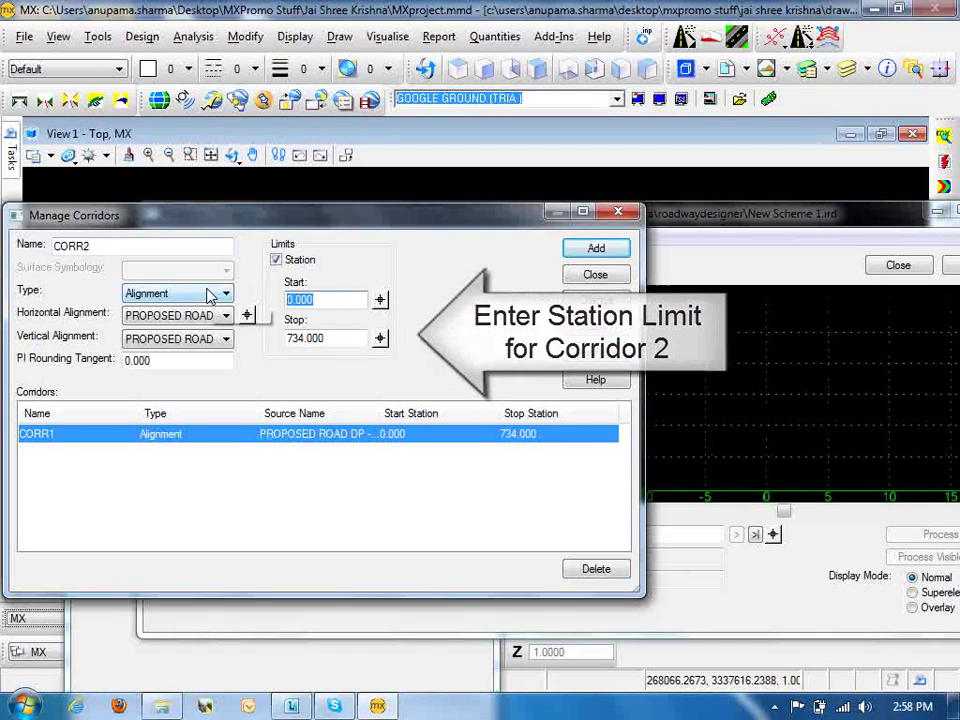
type("961")
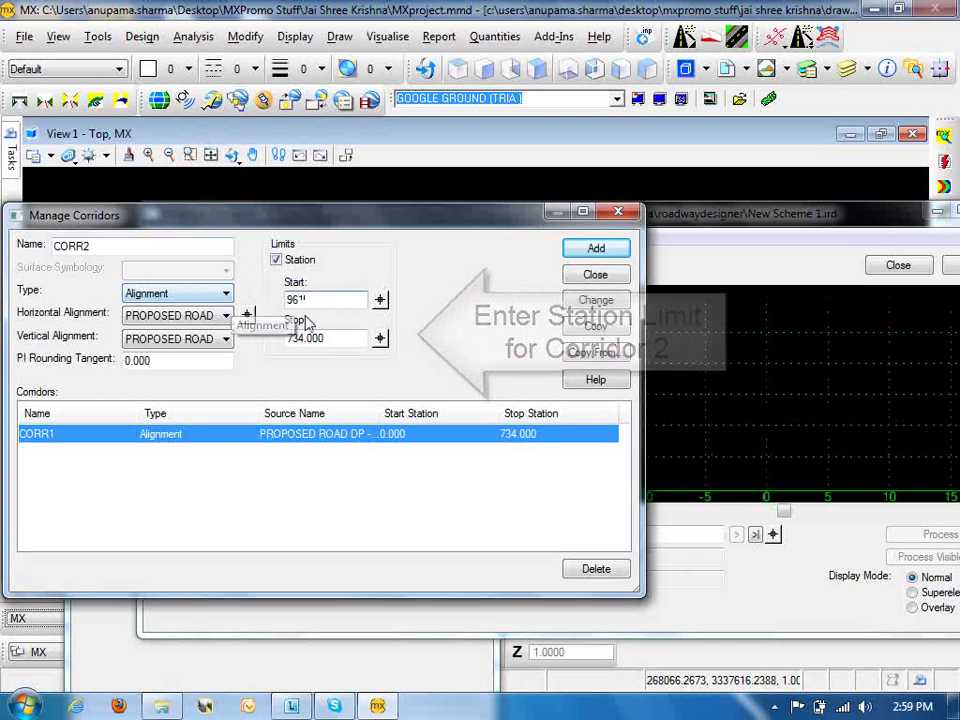
double_click(334, 338)
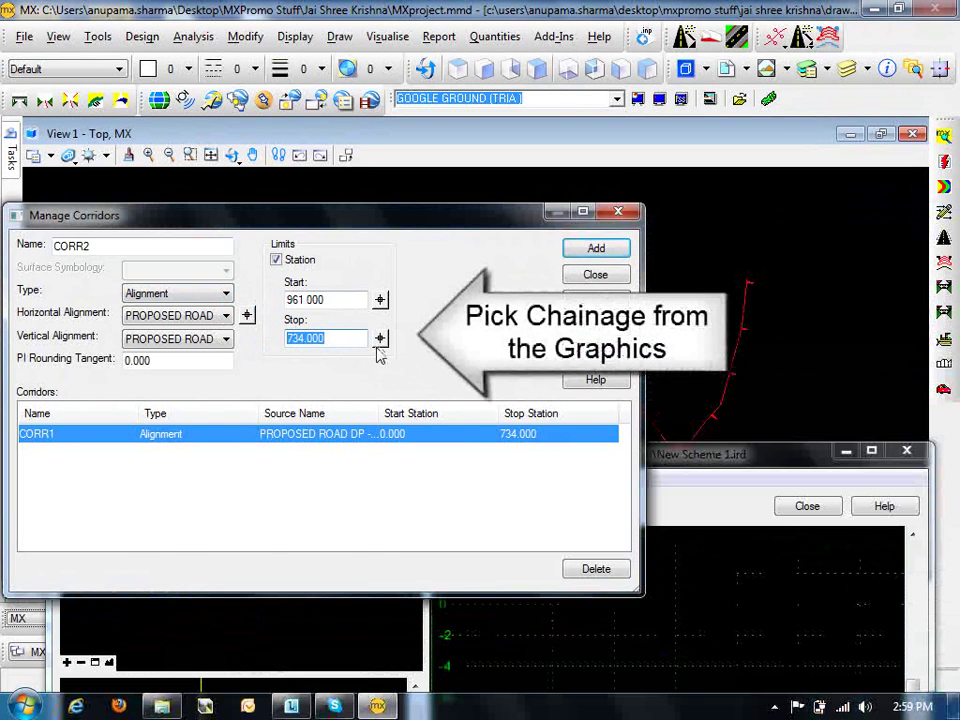
left_click(381, 341)
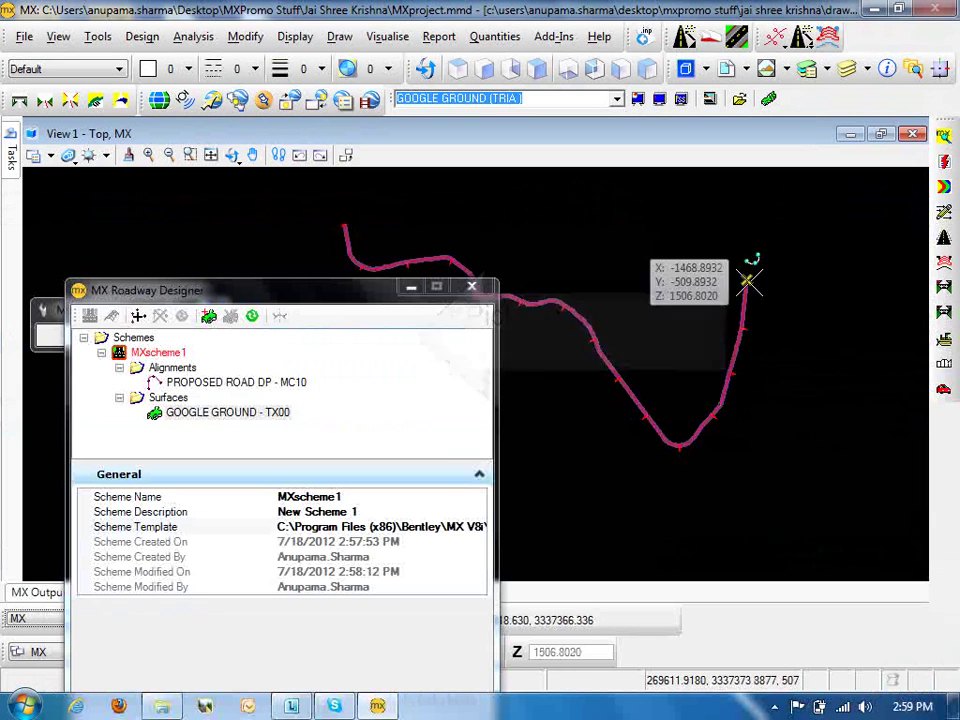
left_click(748, 386)
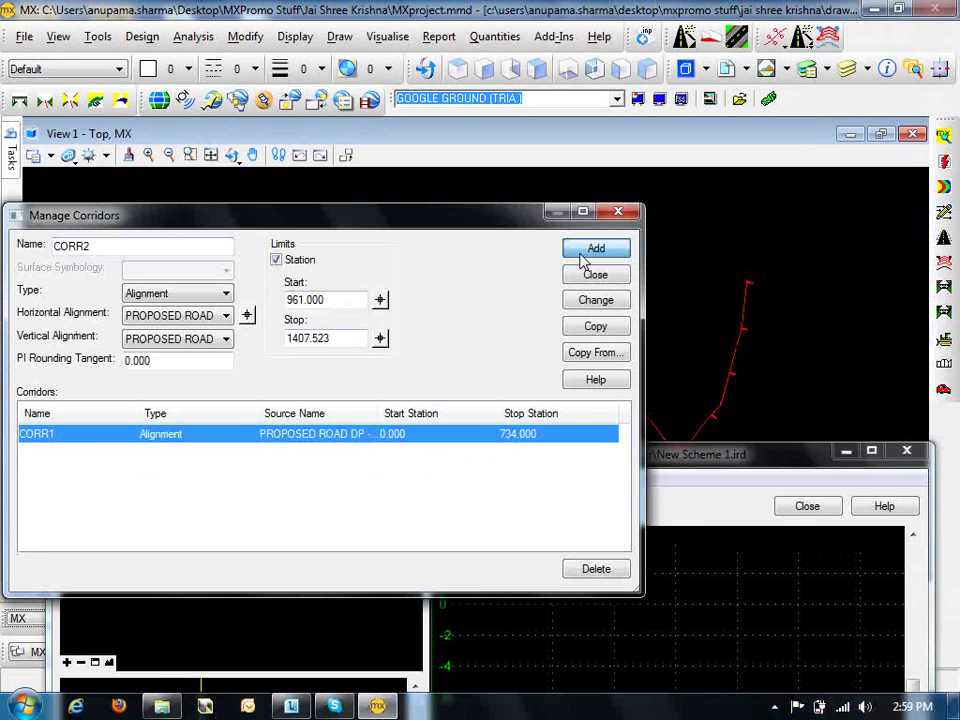
left_click(590, 250)
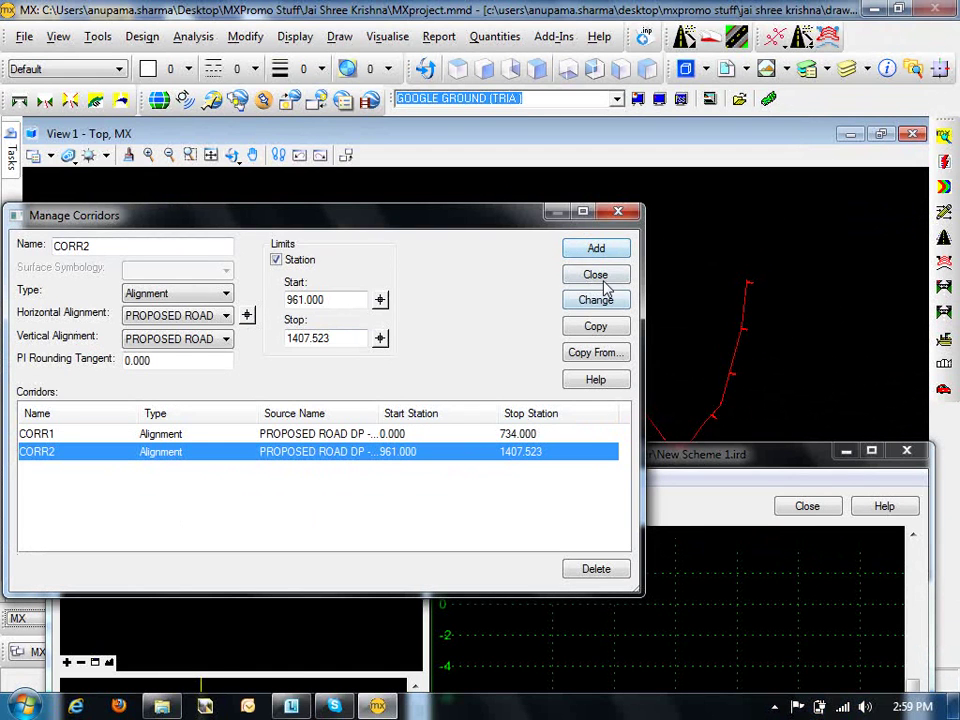
left_click(600, 278)
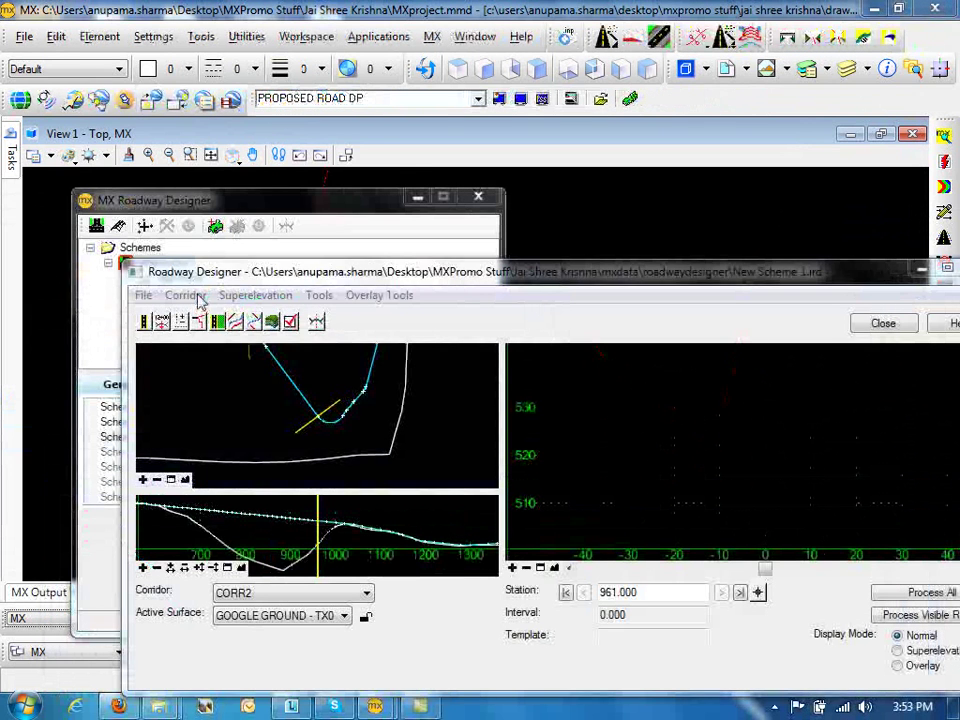
Add an Example 3.5m Single Carriageway template drop to CORR2 at station 961, interval 10
left_click(187, 295)
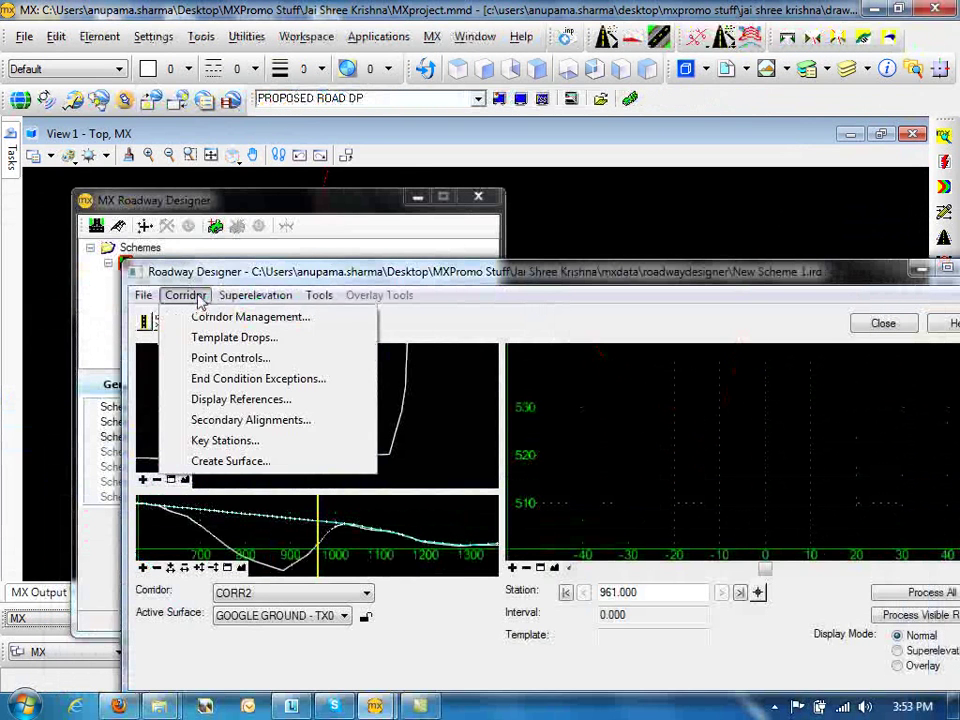
left_click(230, 338)
left_click(525, 246)
left_click(553, 274)
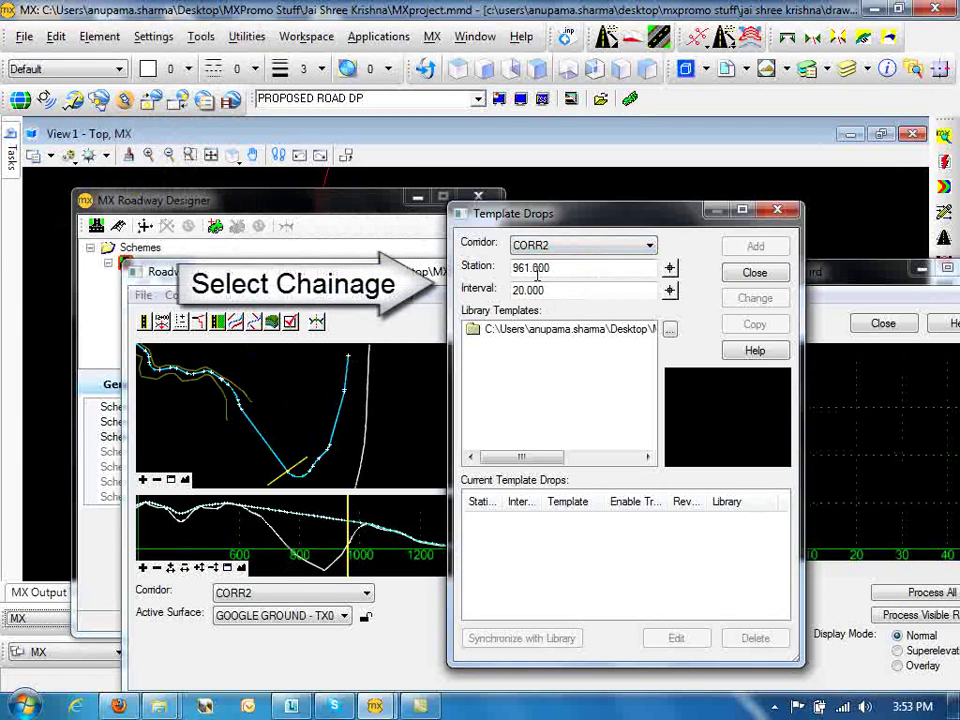
double_click(538, 272)
left_click_drag(553, 289, 460, 297)
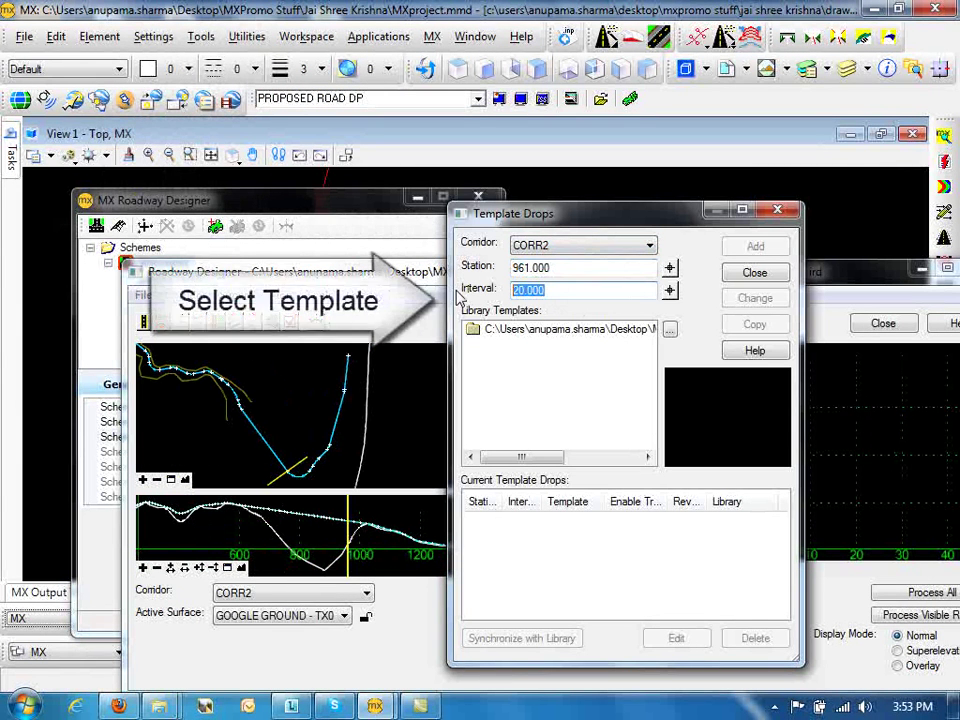
type("10")
double_click(495, 330)
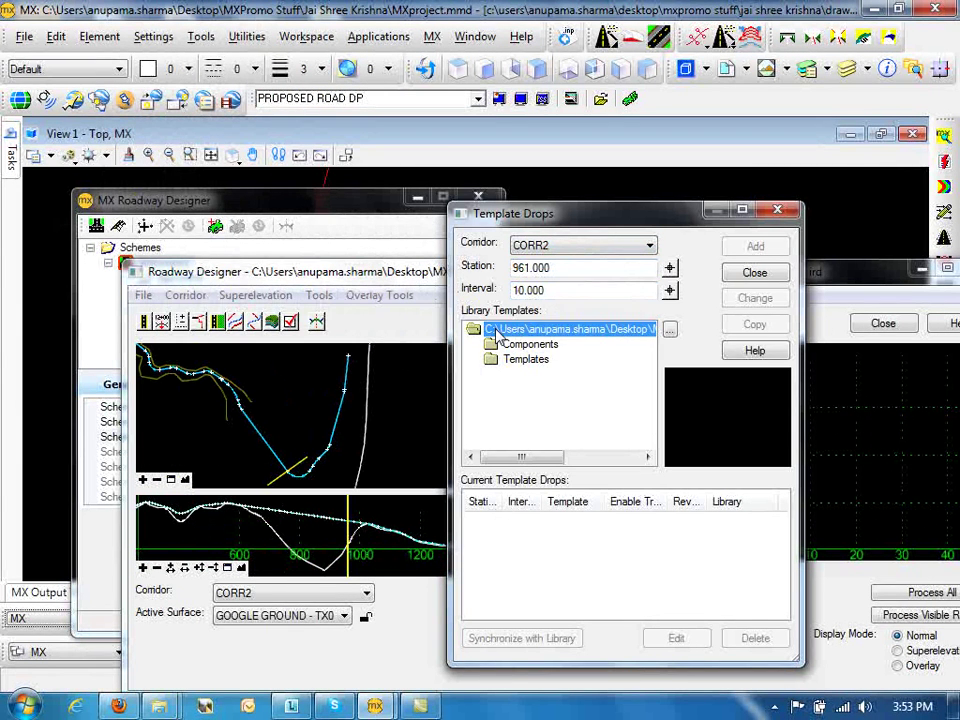
double_click(526, 359)
left_click(548, 378)
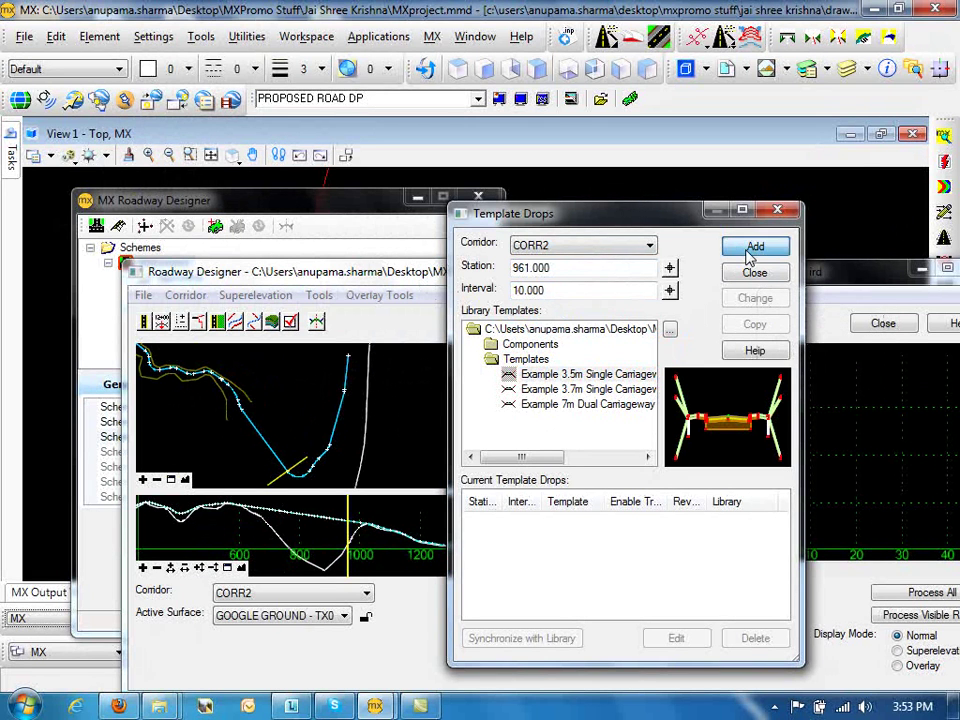
left_click(752, 248)
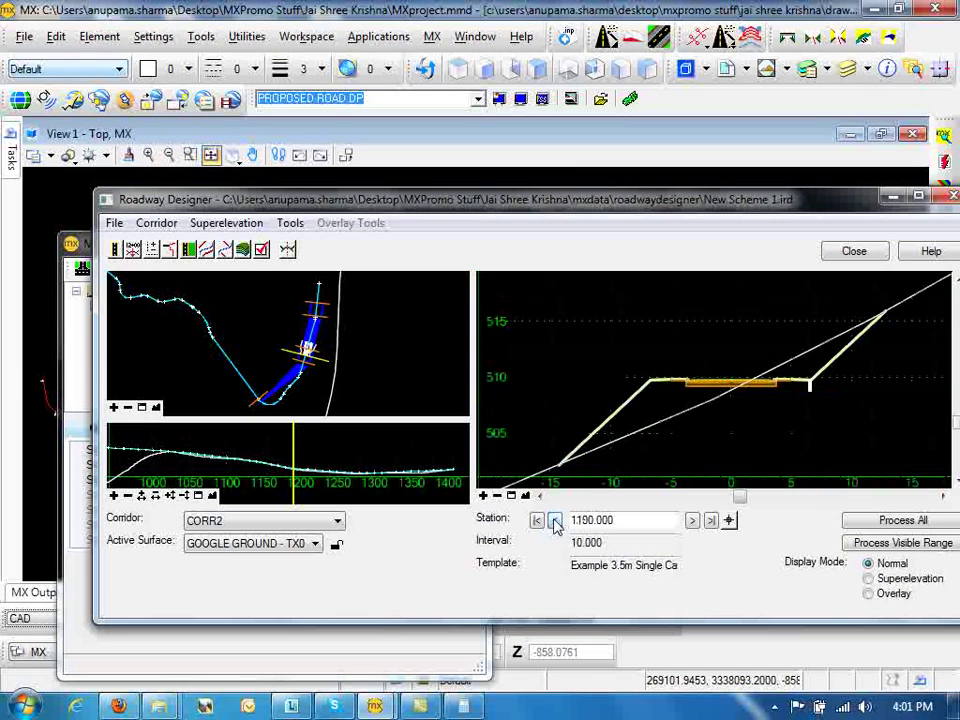
Step back and forth through CORR2's cross-sections to review the template
left_click(555, 520)
left_click(555, 520)
left_click(555, 520)
left_click(692, 520)
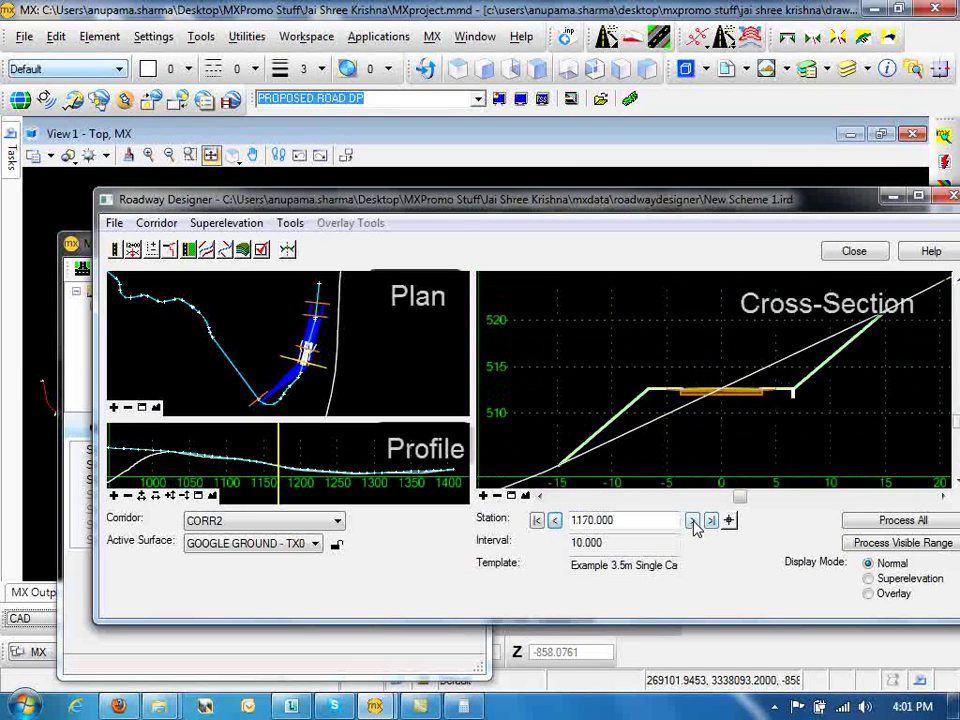
left_click(692, 520)
left_click(692, 520)
left_click(692, 520)
left_click(692, 520)
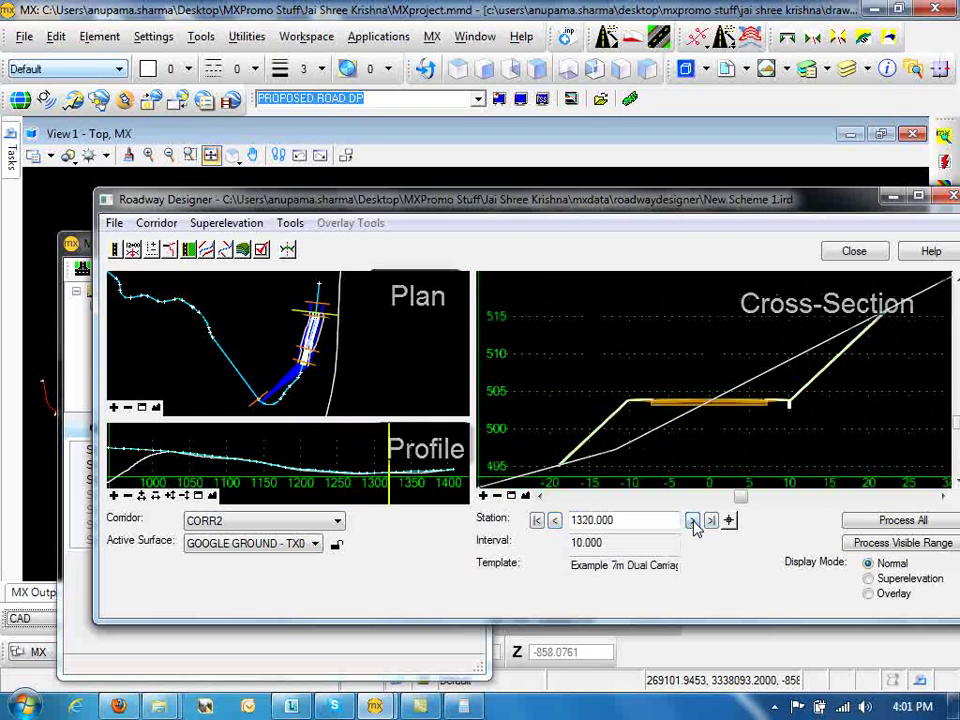
Advance to end station 1407.523 and process the entire corridor
left_click(692, 520)
left_click(692, 520)
left_click(692, 520)
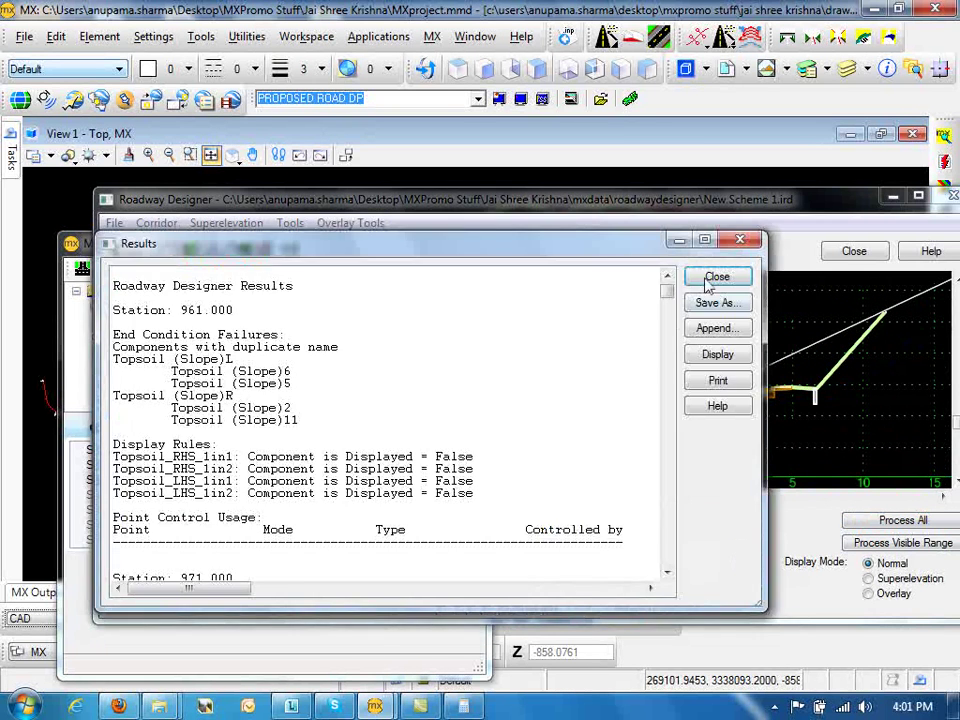
left_click(724, 277)
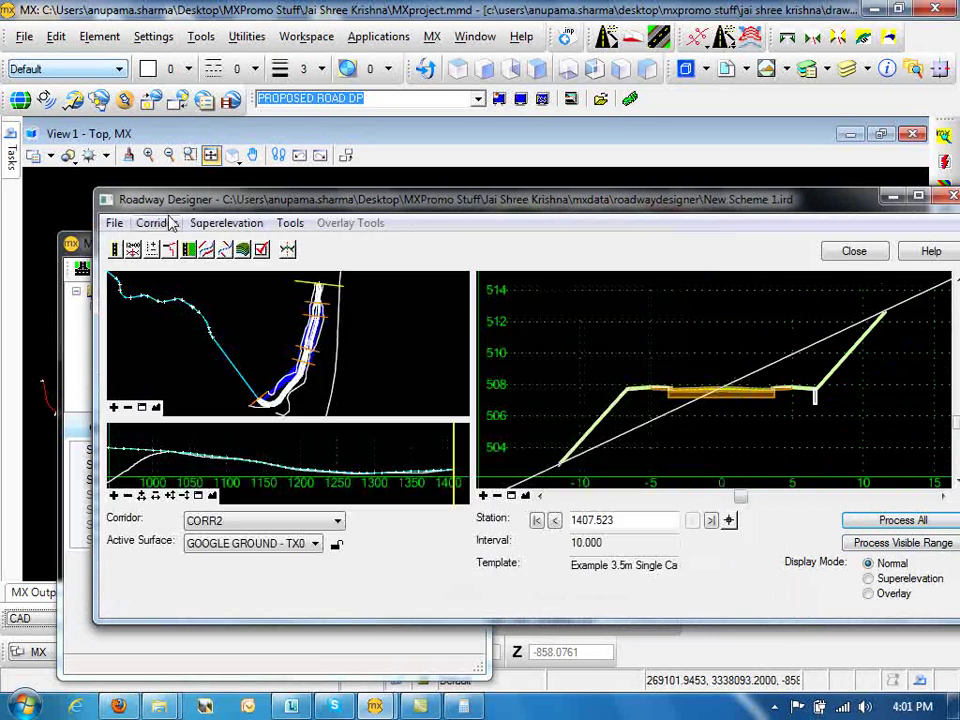
left_click(158, 223)
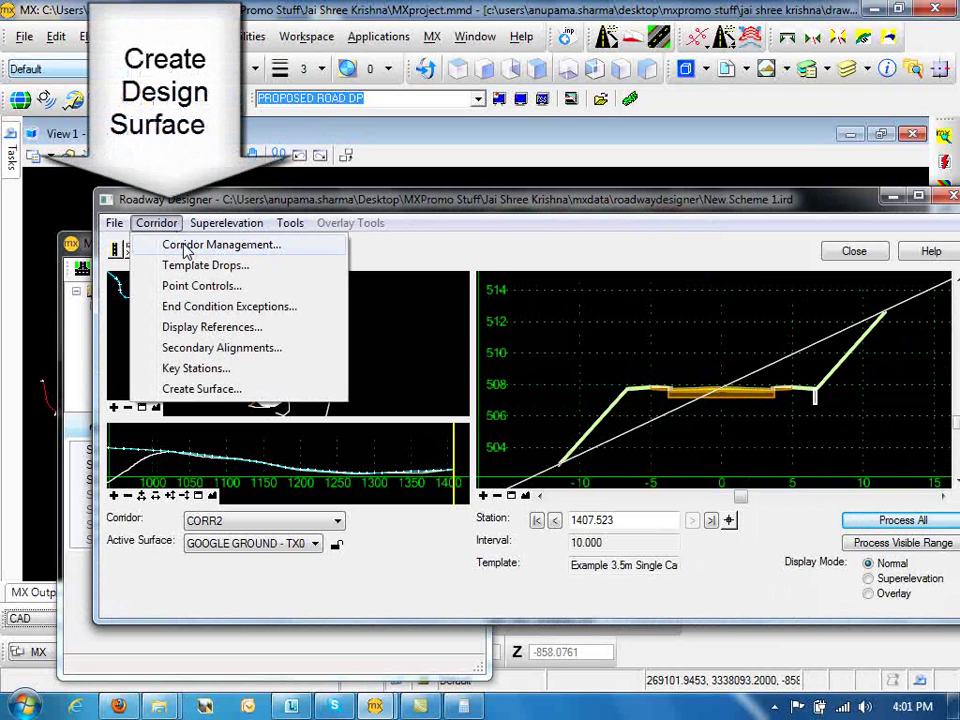
Build the MX DDESIGN SURFACE from CORR1 and CORR2 with cross sections, then close Roadway Designer
left_click(203, 388)
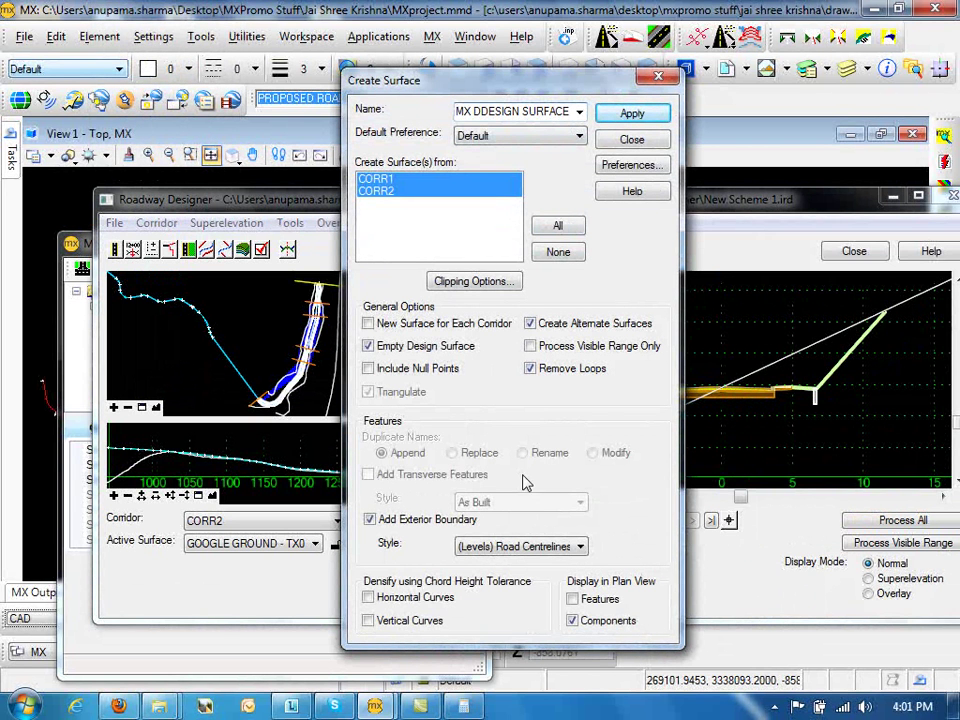
left_click(628, 112)
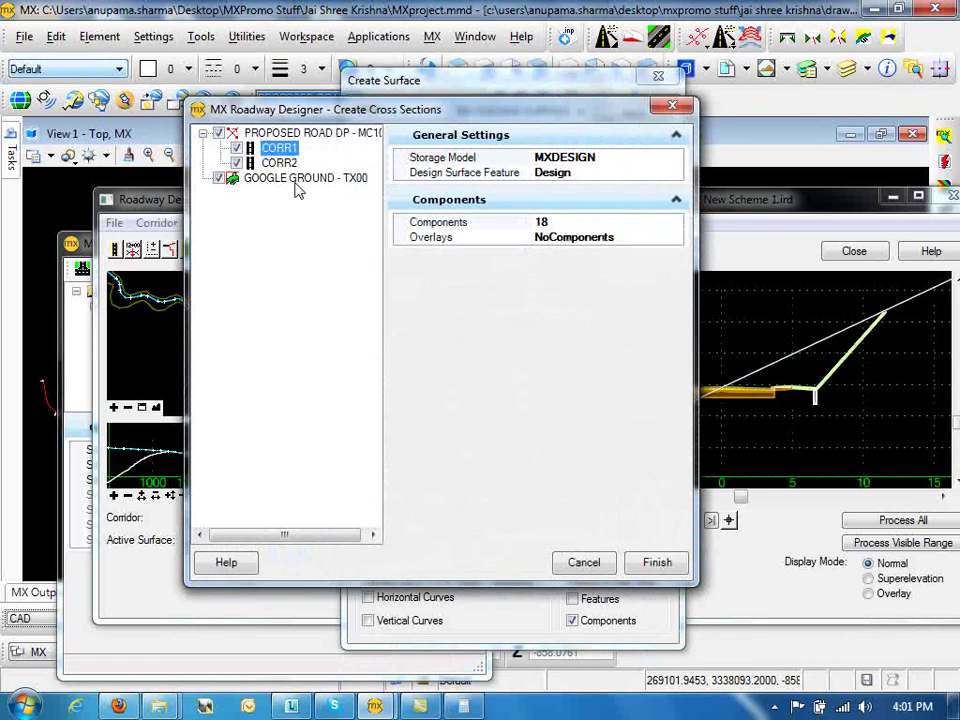
left_click(295, 178)
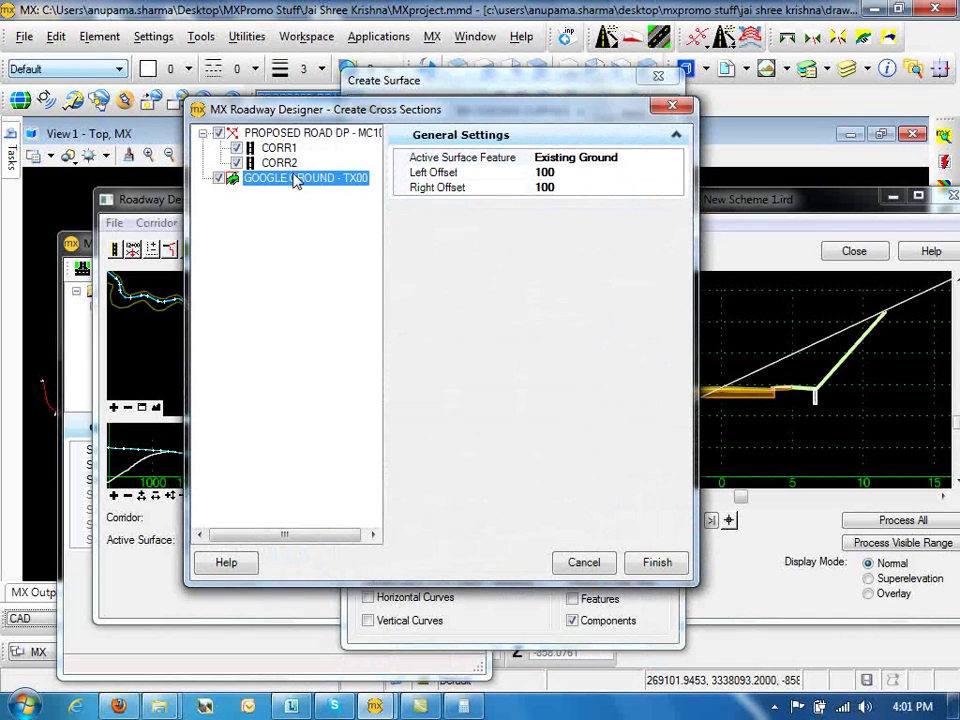
left_click(657, 562)
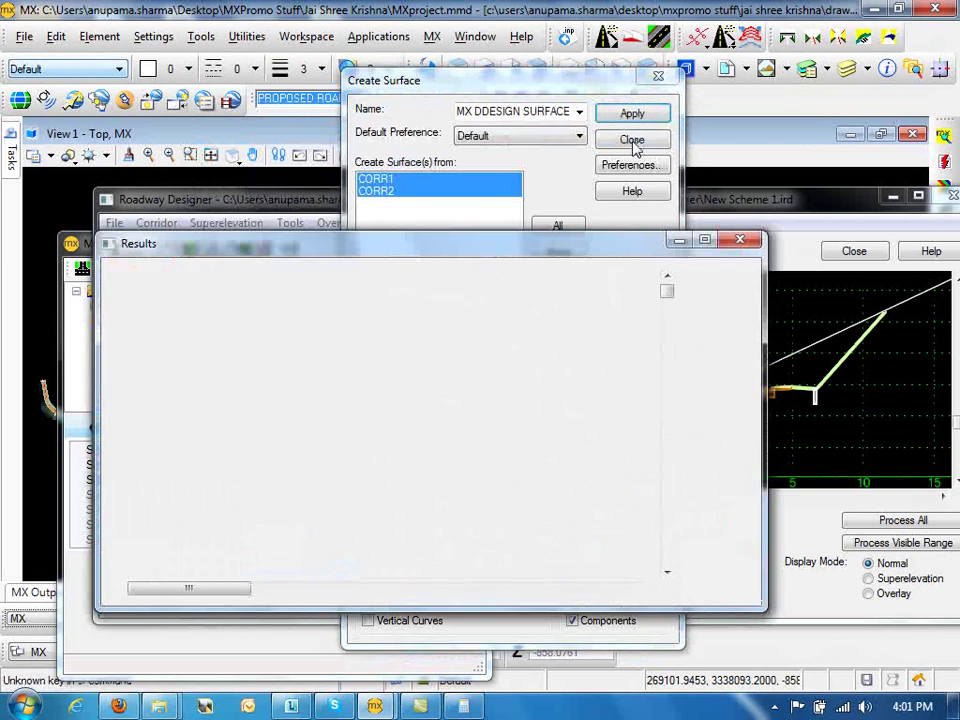
left_click(724, 280)
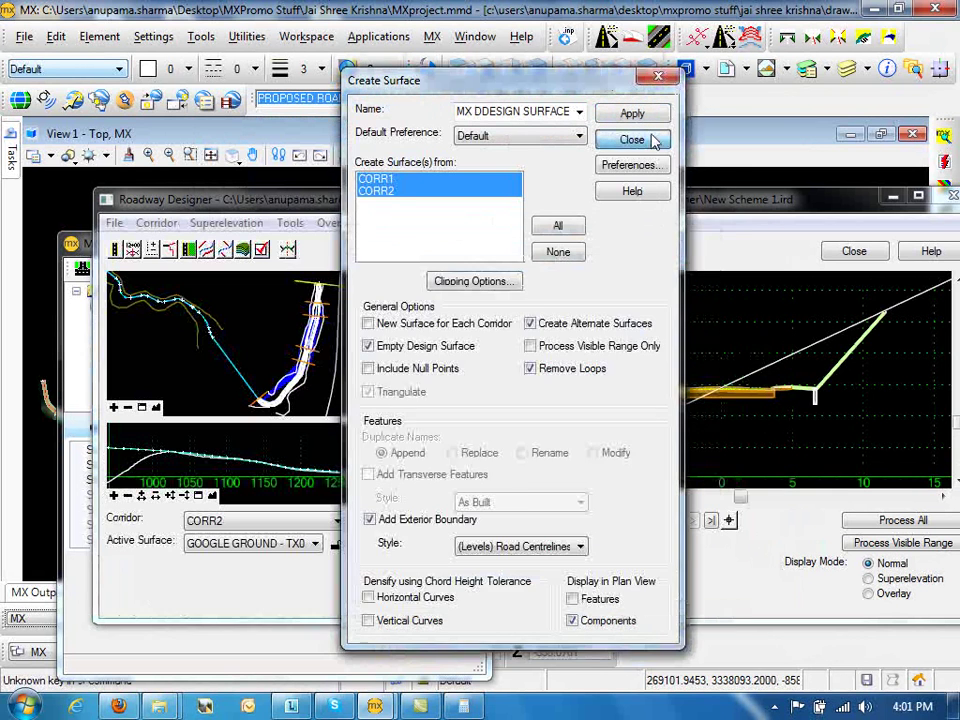
left_click(632, 140)
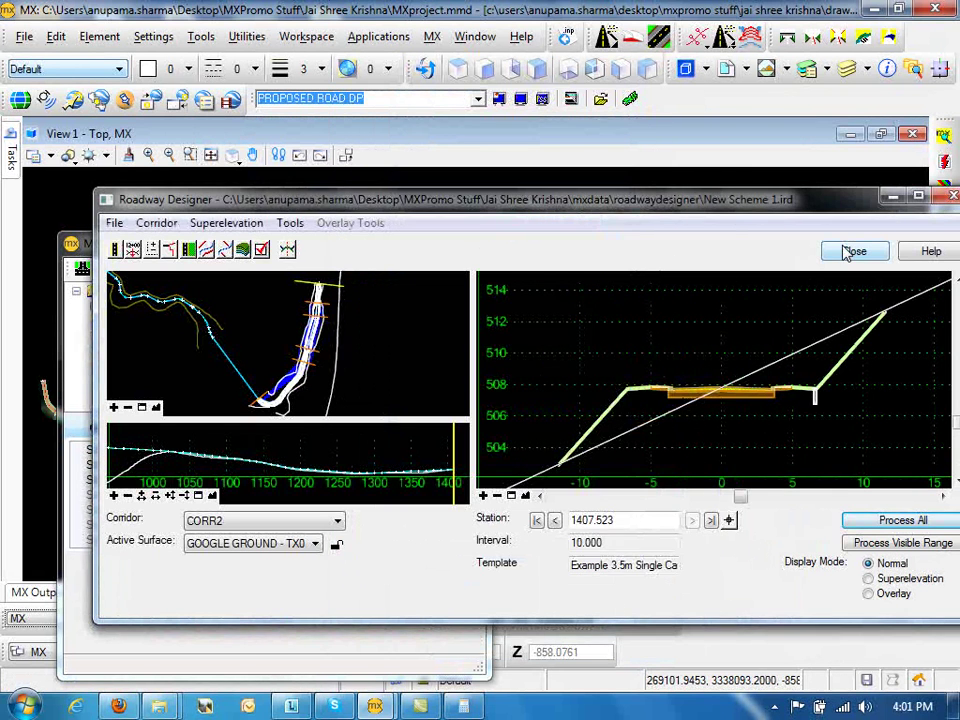
left_click(851, 251)
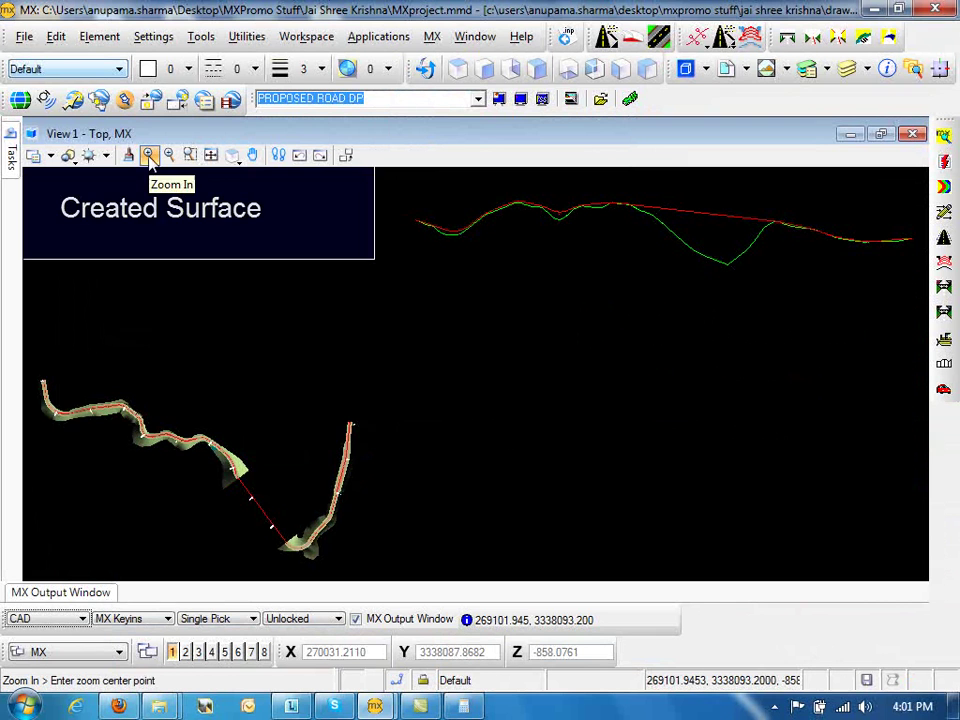
Zoom in twice on the new road surface, rotate it into a 3-D view, then open File
left_click(165, 392)
left_click(334, 422)
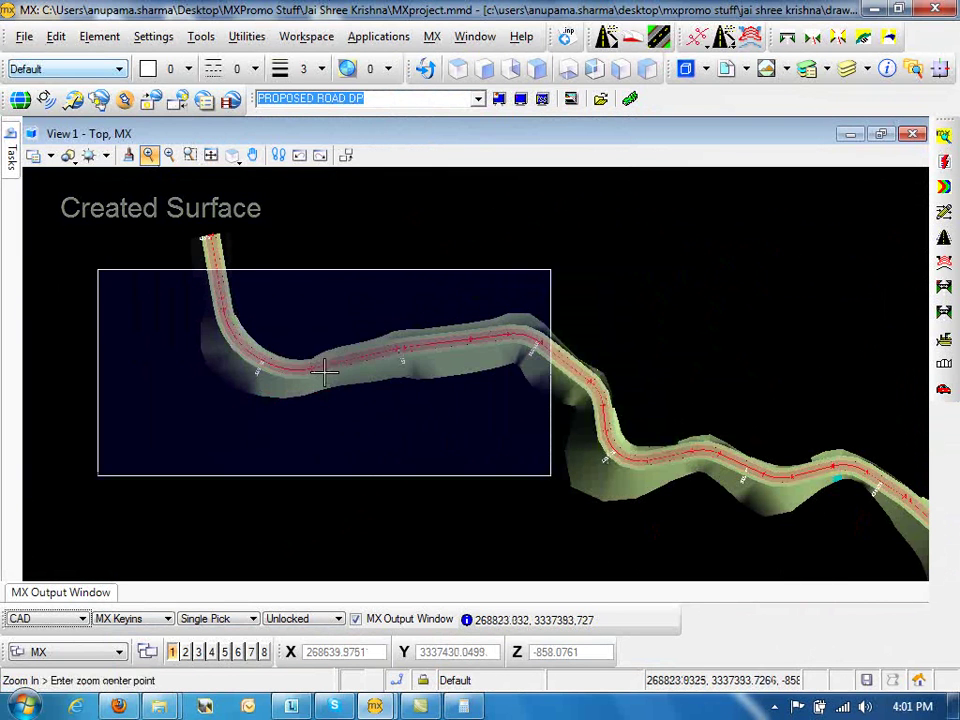
left_click_drag(231, 155, 280, 174)
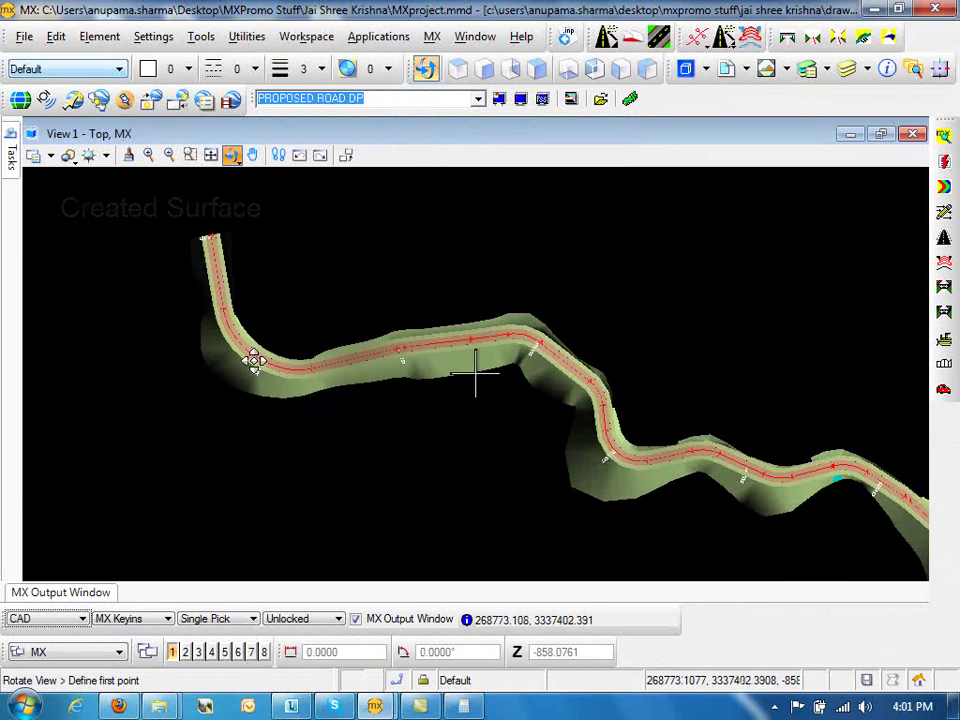
left_click_drag(254, 362, 466, 378)
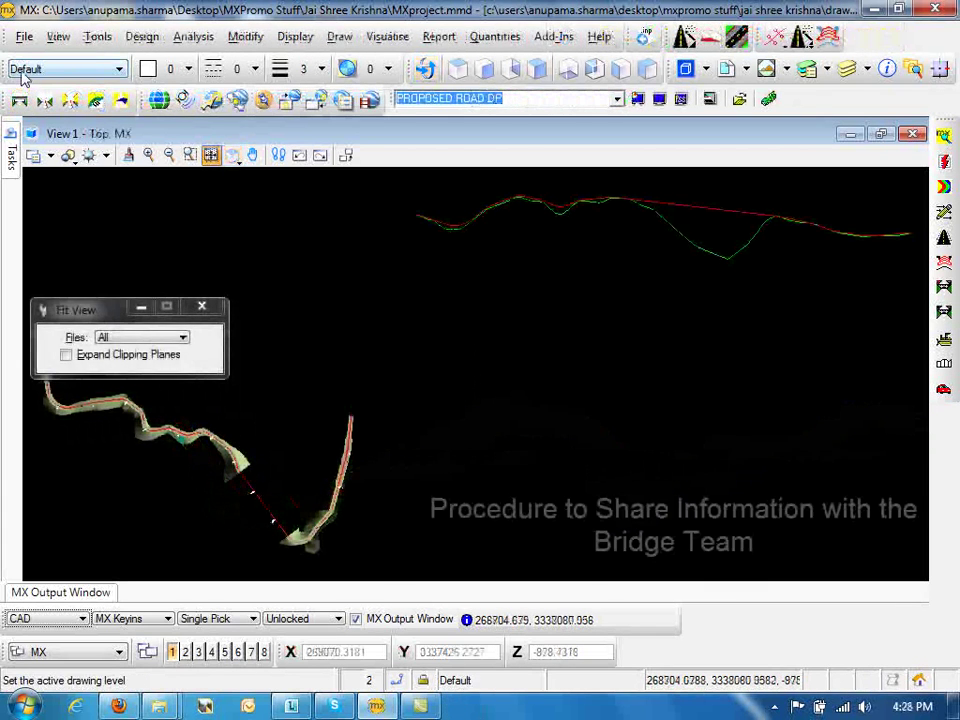
left_click(24, 36)
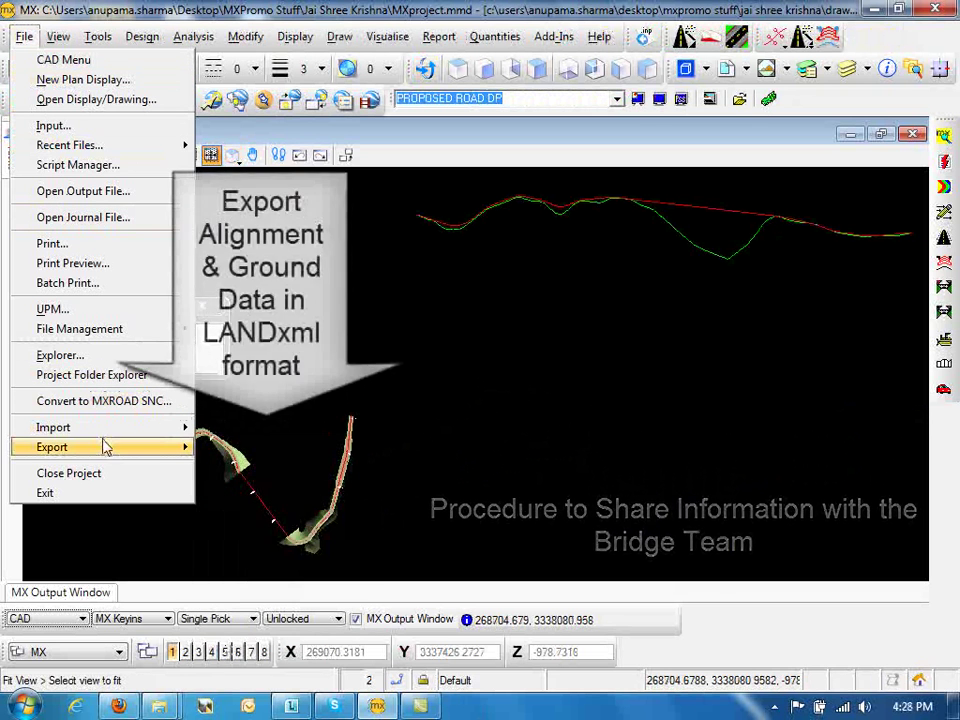
Start a LandXML export with PROPOSED ROAD DP ticked and Project_Alignment as the description
mouse_move(103, 446)
left_click(232, 520)
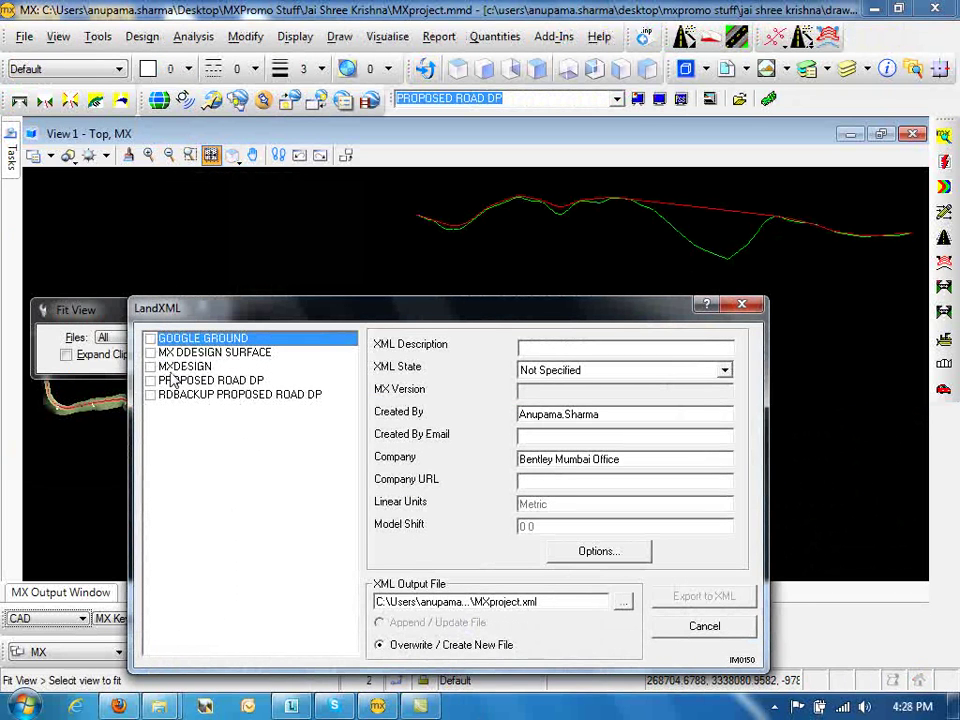
left_click(151, 382)
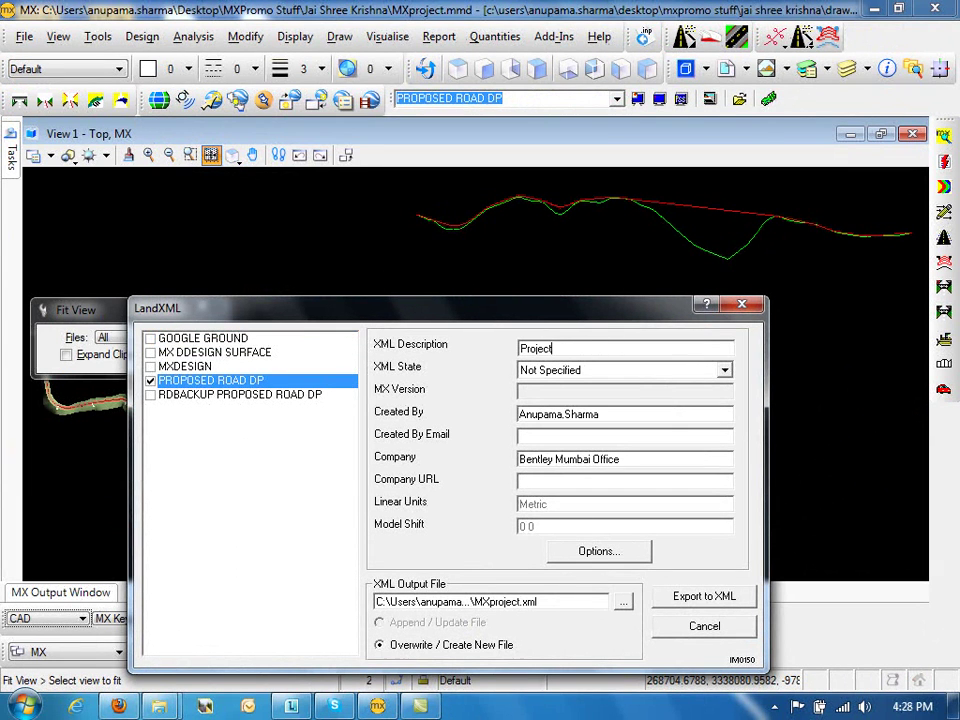
type("nt")
left_click_drag(604, 349, 474, 362)
key("ctrl+c")
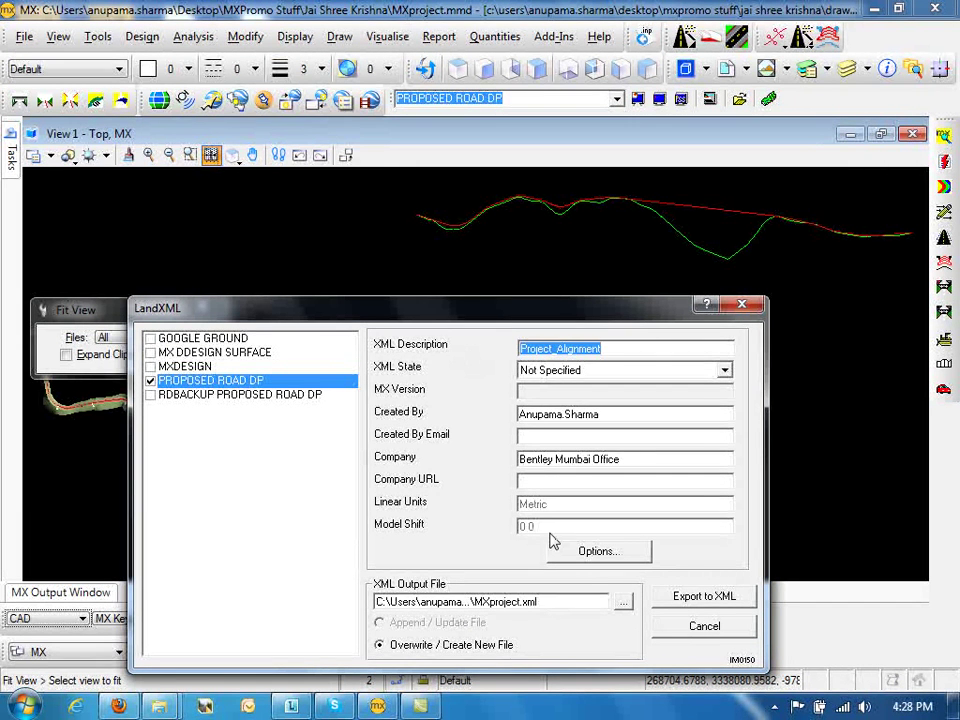
Save the export to the Desktop as Project_Alignment.xml, run it, and close the summary
left_click(617, 600)
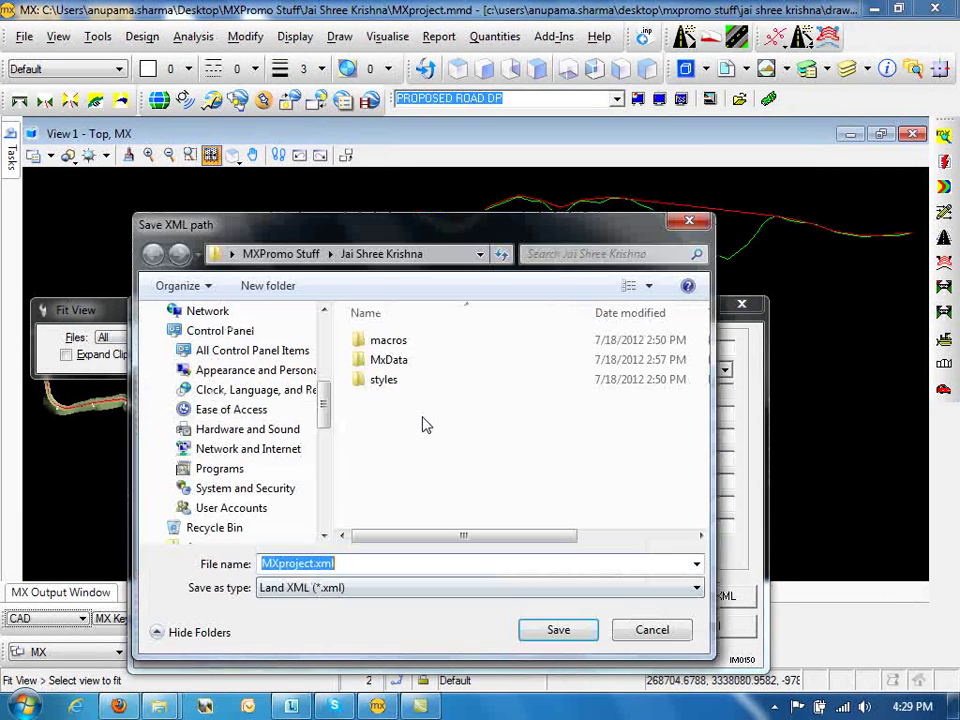
left_click(218, 324)
double_click(351, 536)
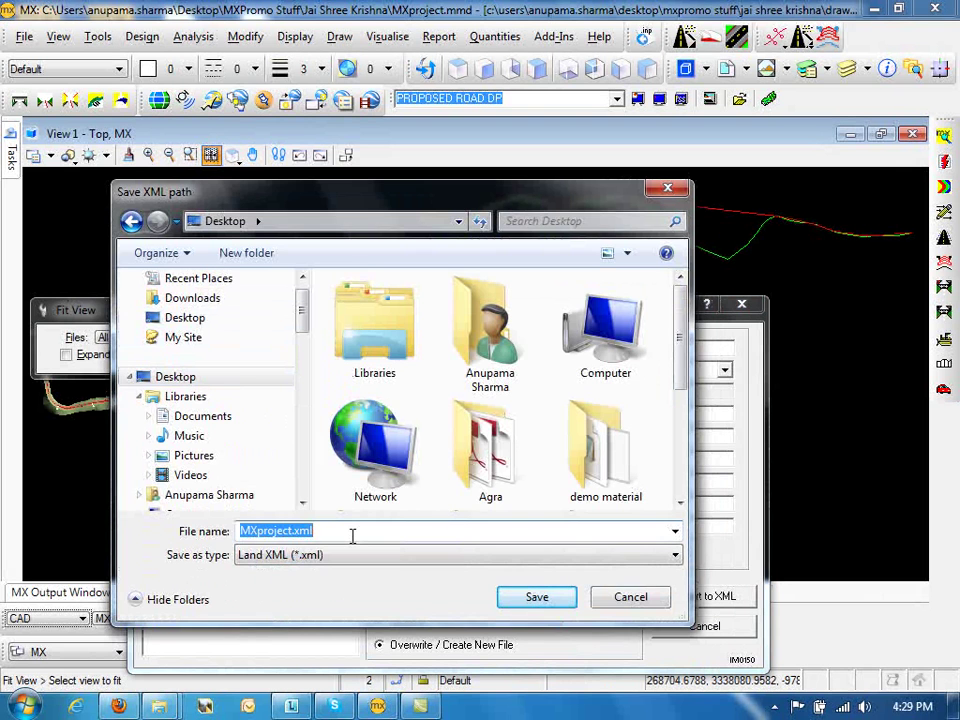
key("ctrl+v")
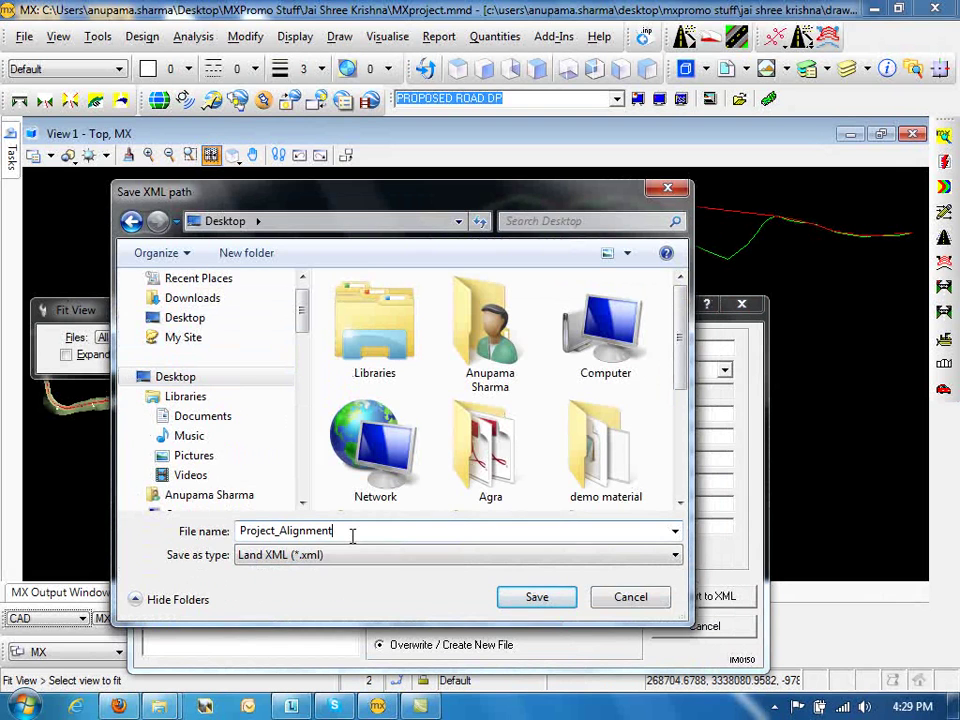
left_click(561, 604)
left_click(677, 600)
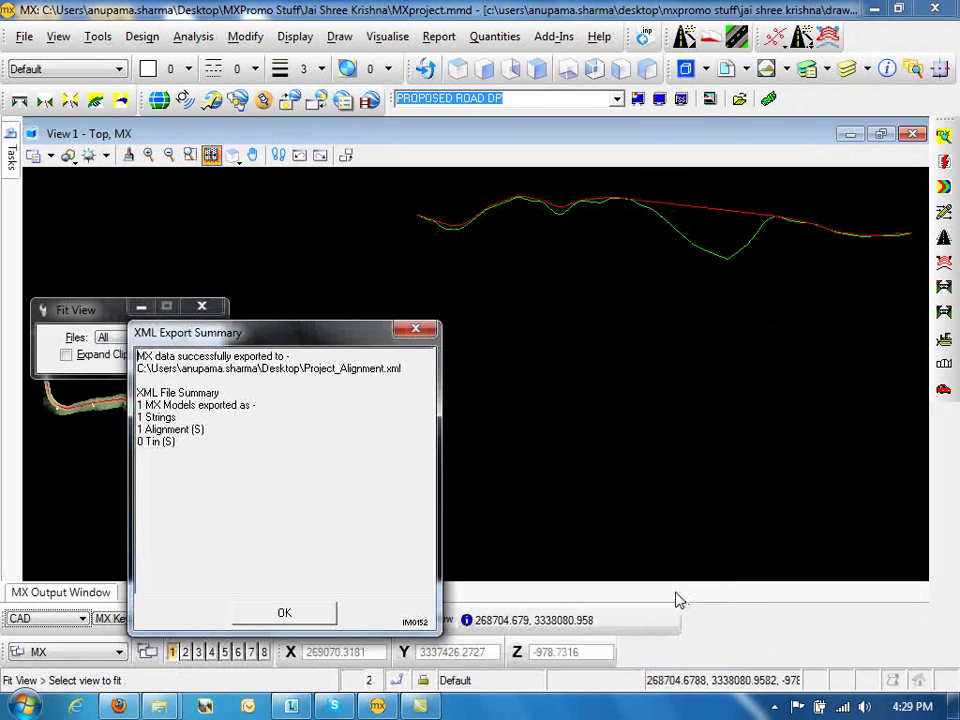
left_click(320, 617)
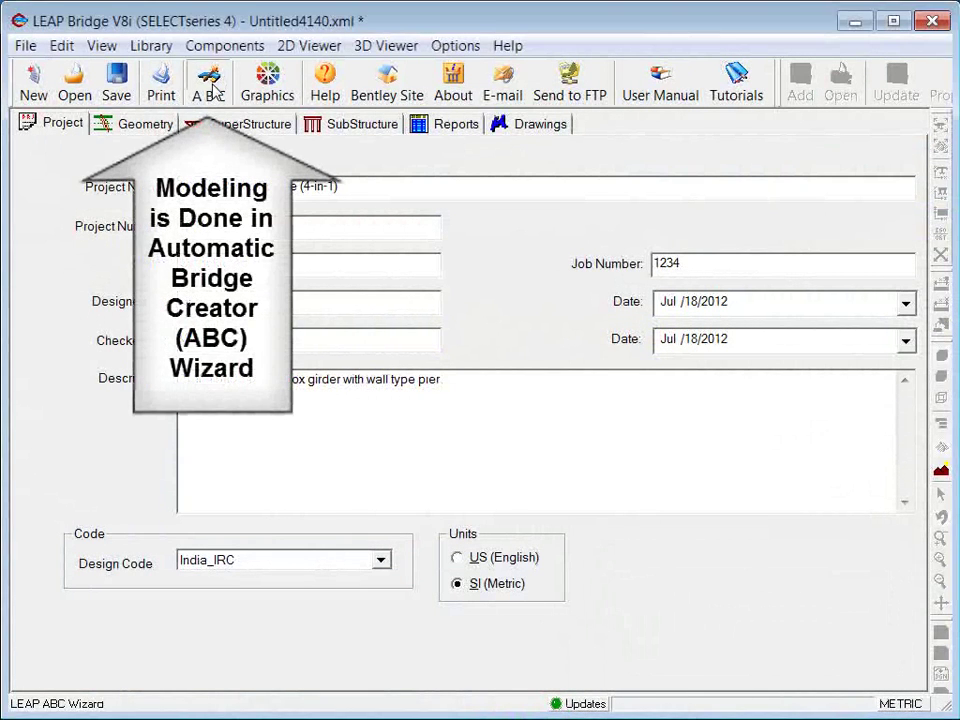
In the bridge wizard, open Project_Alignment.xml from Desktop > Devprayag Project as a LandXML file
left_click(211, 88)
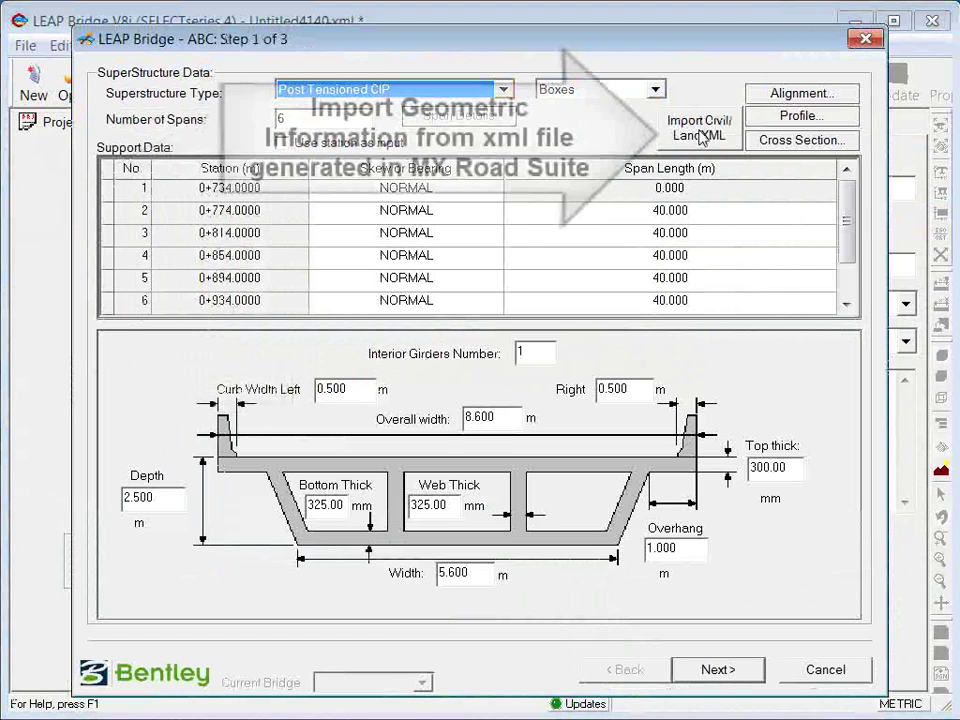
left_click(701, 137)
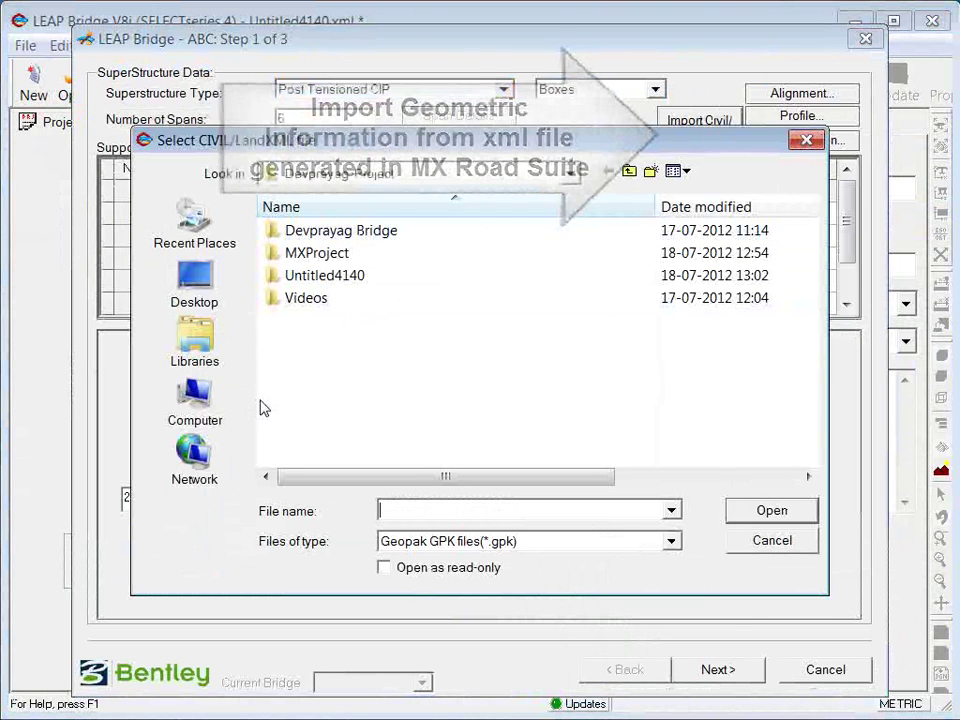
left_click(194, 280)
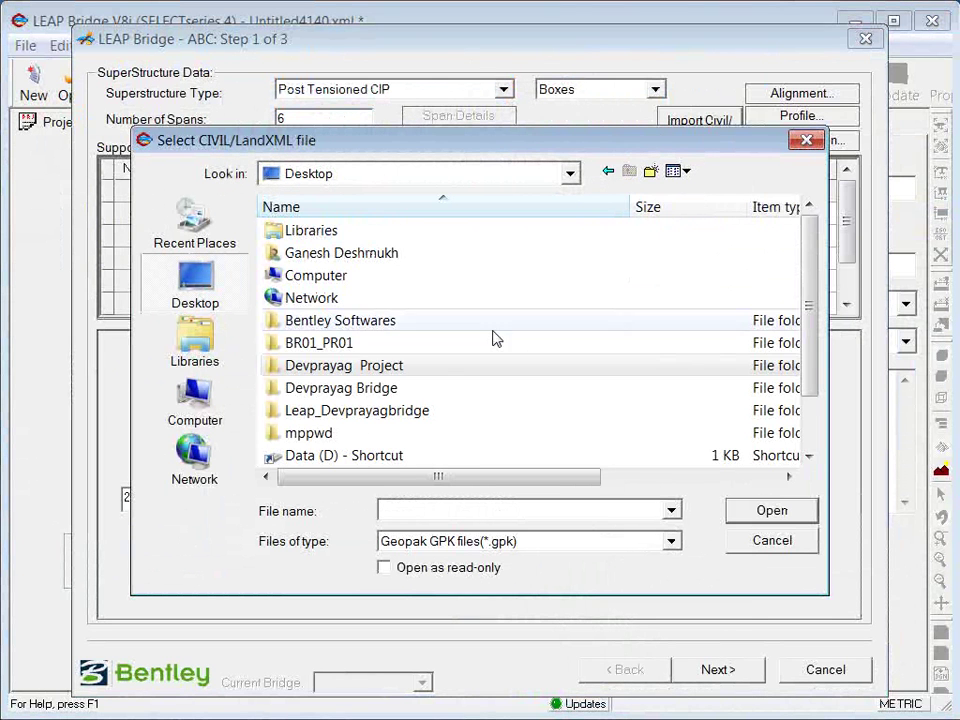
double_click(316, 368)
left_click(521, 541)
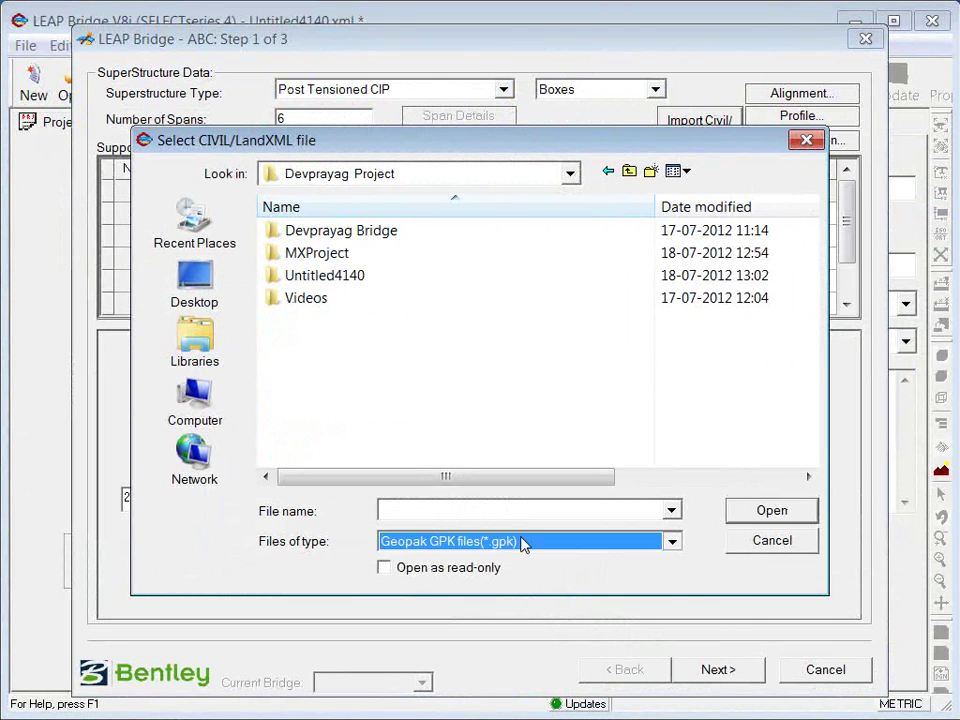
left_click(430, 628)
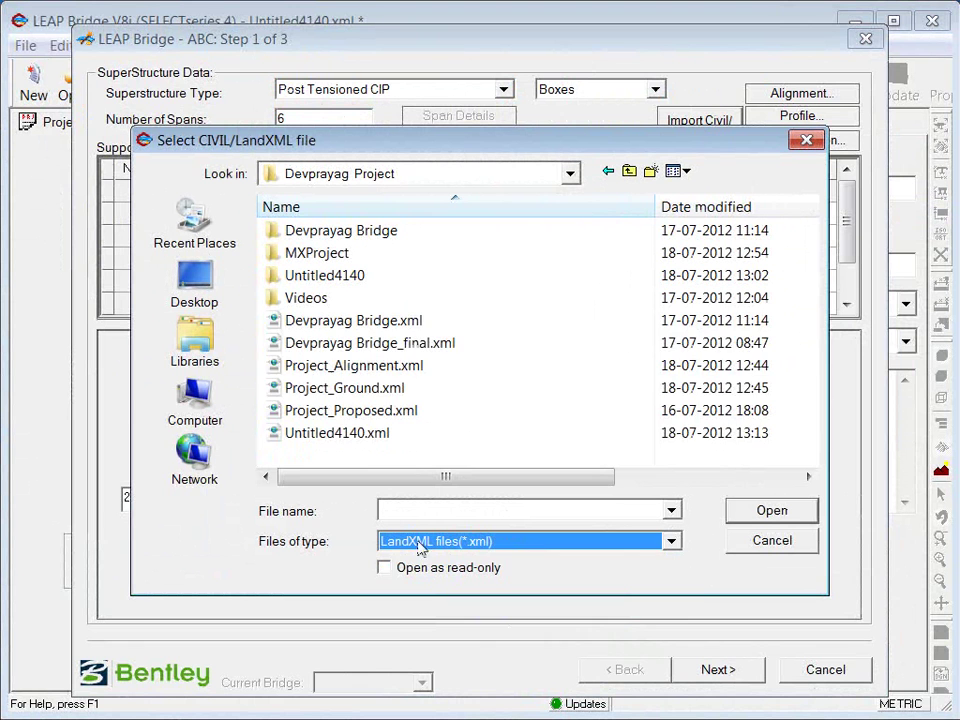
left_click(340, 367)
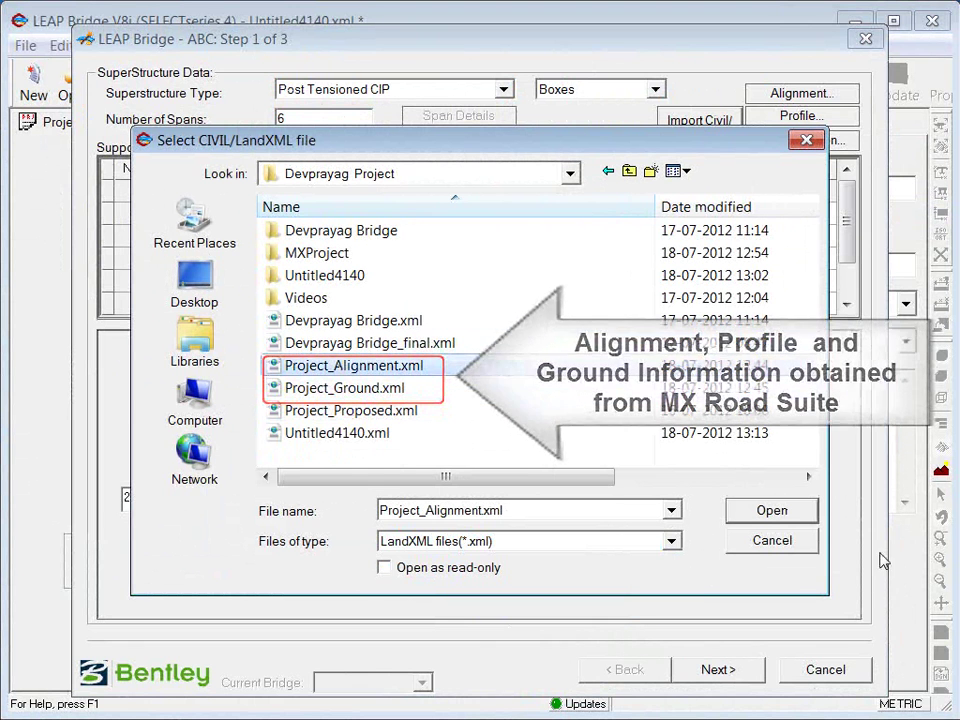
left_click(771, 513)
Import GC10PROPOSED ROAD DP as both alignment and profile, then view the bridge alignment details
left_click(548, 326)
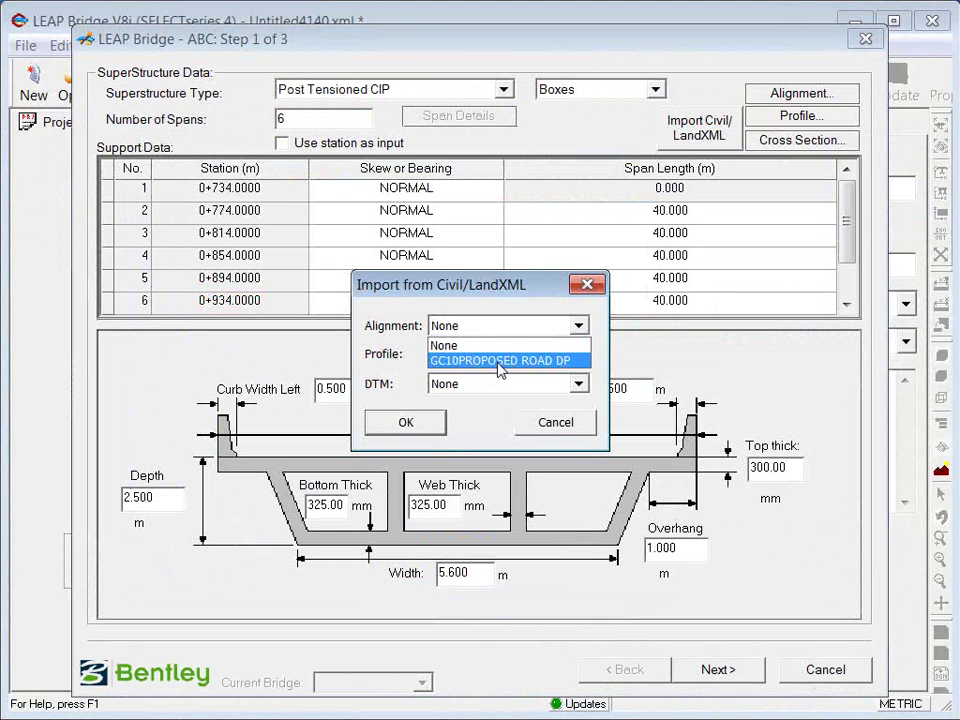
left_click(499, 358)
left_click(504, 356)
left_click(484, 391)
left_click(422, 428)
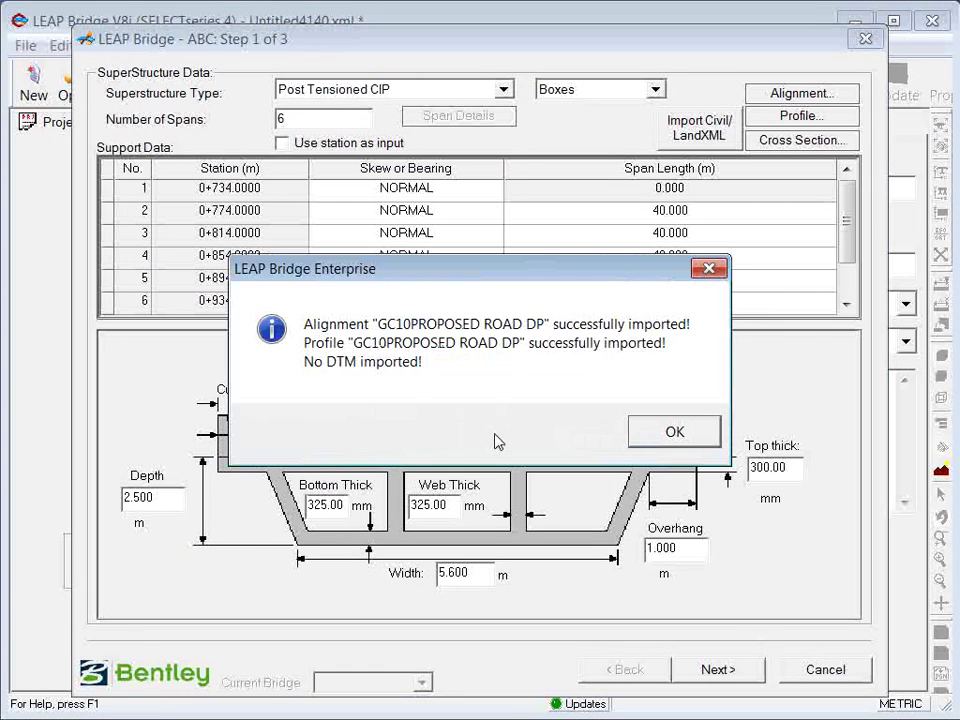
left_click(656, 434)
left_click(791, 96)
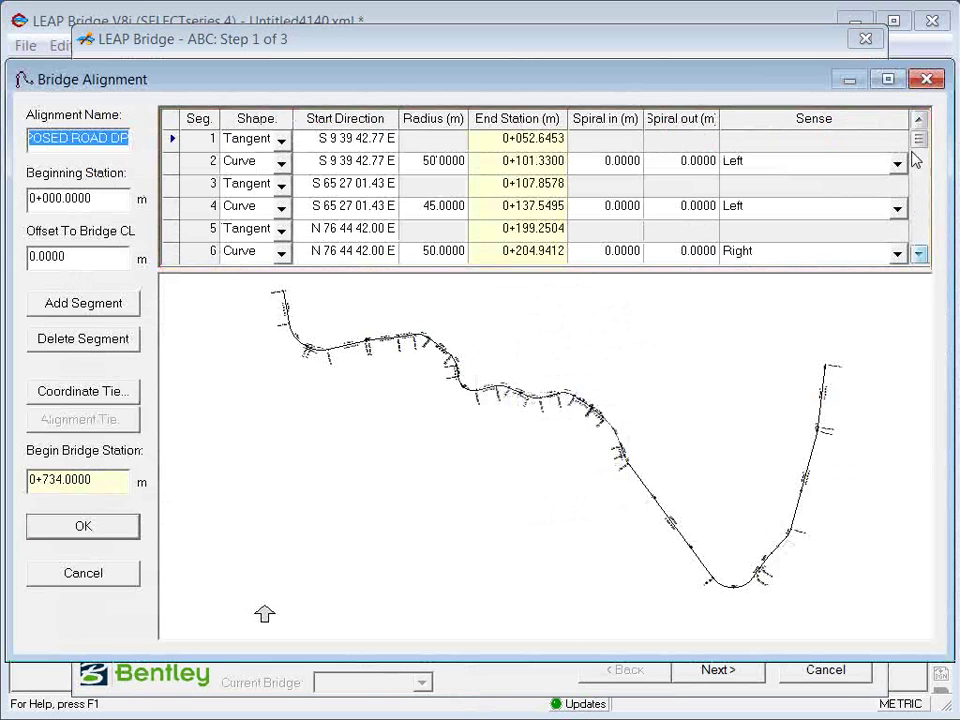
Accept the bridge alignment beginning at station 0+734.0000, then review and accept the bridge profile
left_click(200, 118)
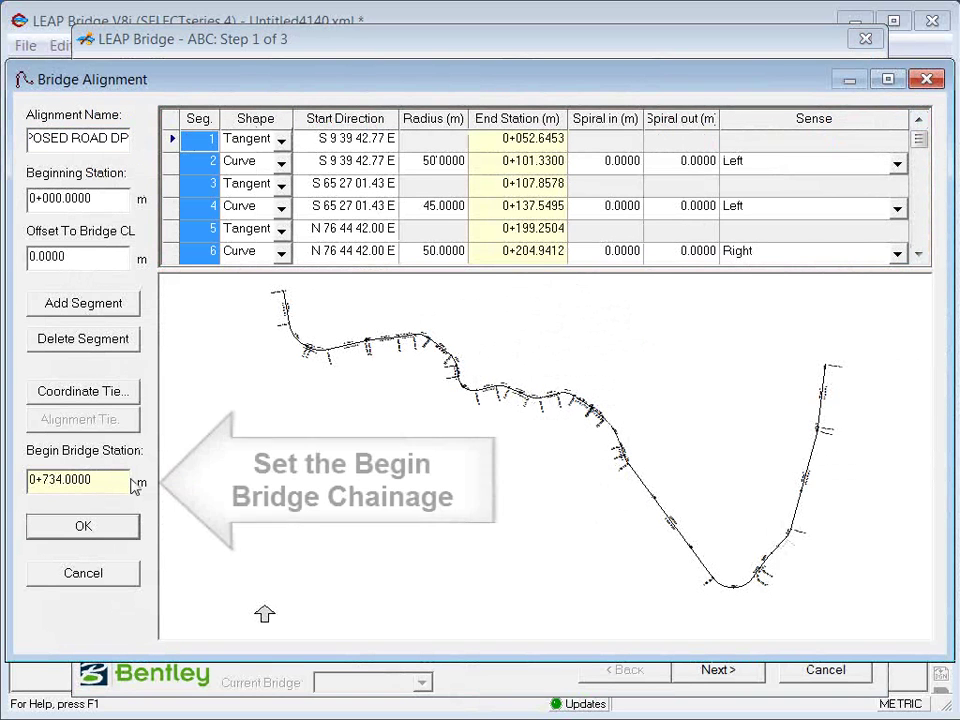
left_click_drag(105, 478, 28, 480)
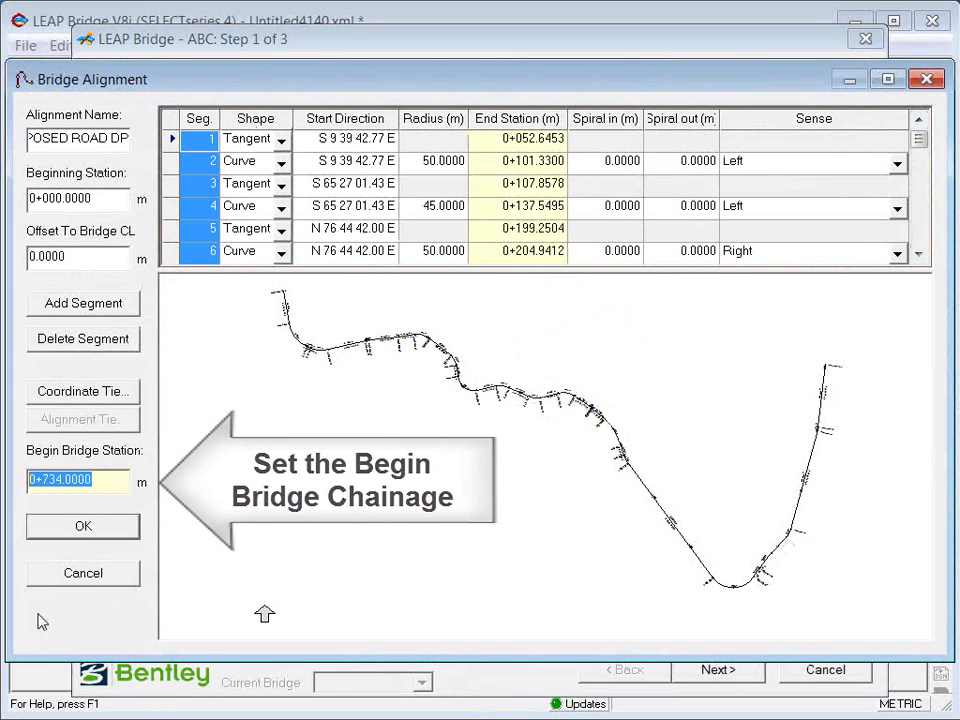
left_click(99, 537)
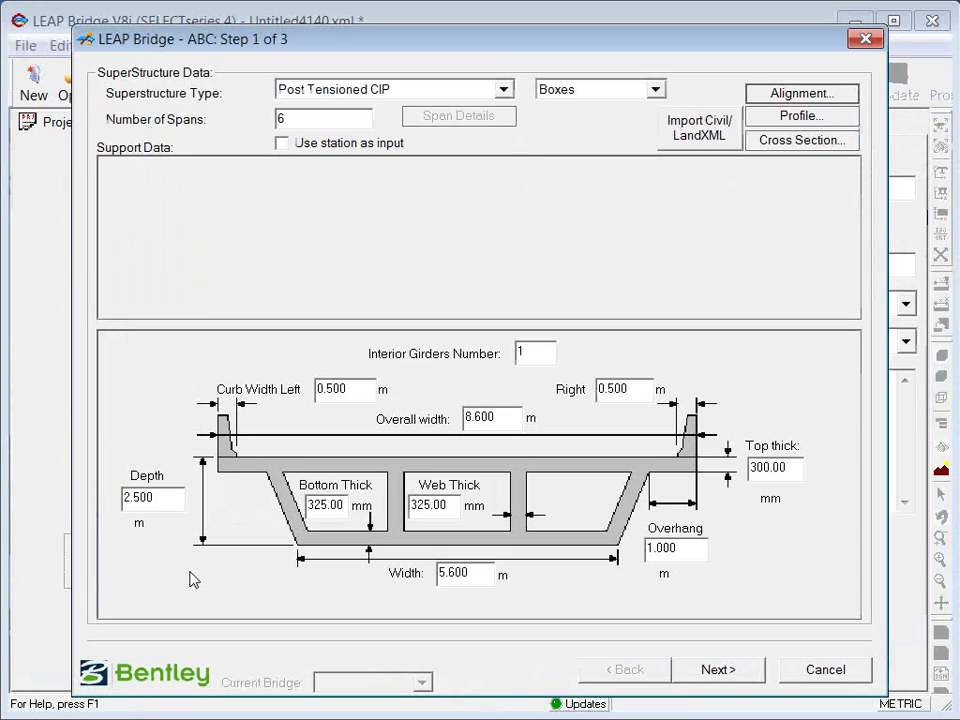
left_click(806, 120)
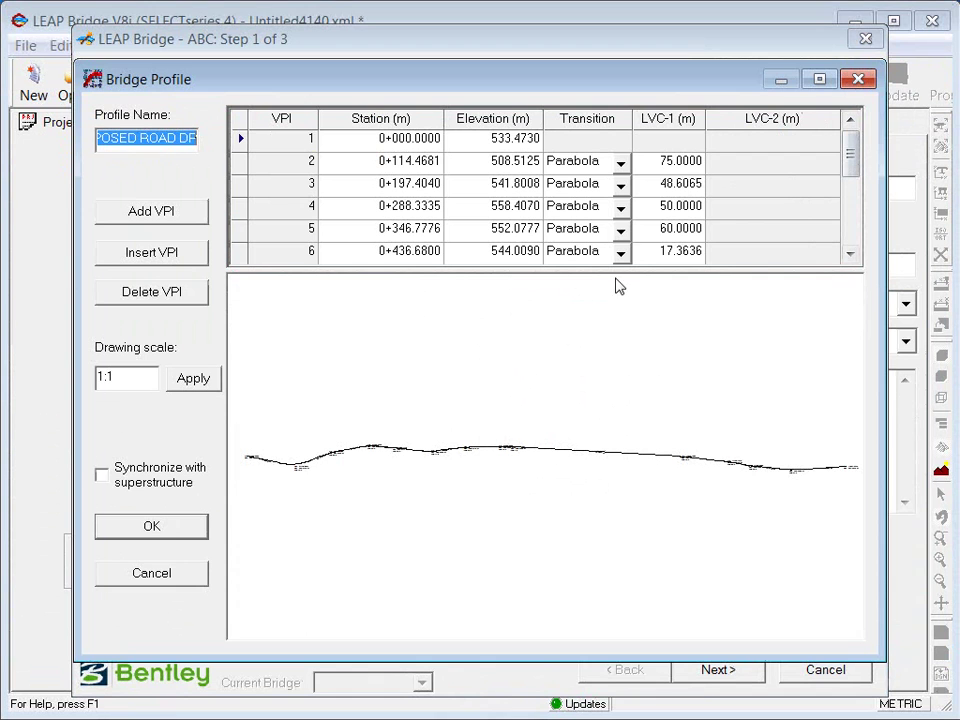
left_click(151, 527)
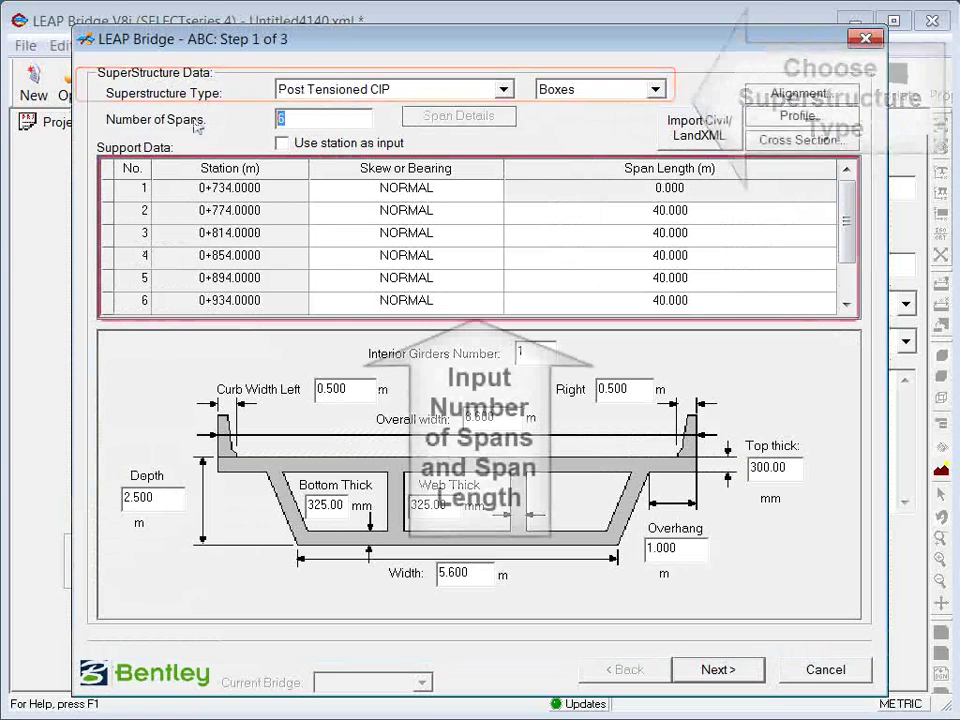
Check the 40 m span lengths of spans 2 through 6 in the support table
left_click(707, 216)
left_click(710, 232)
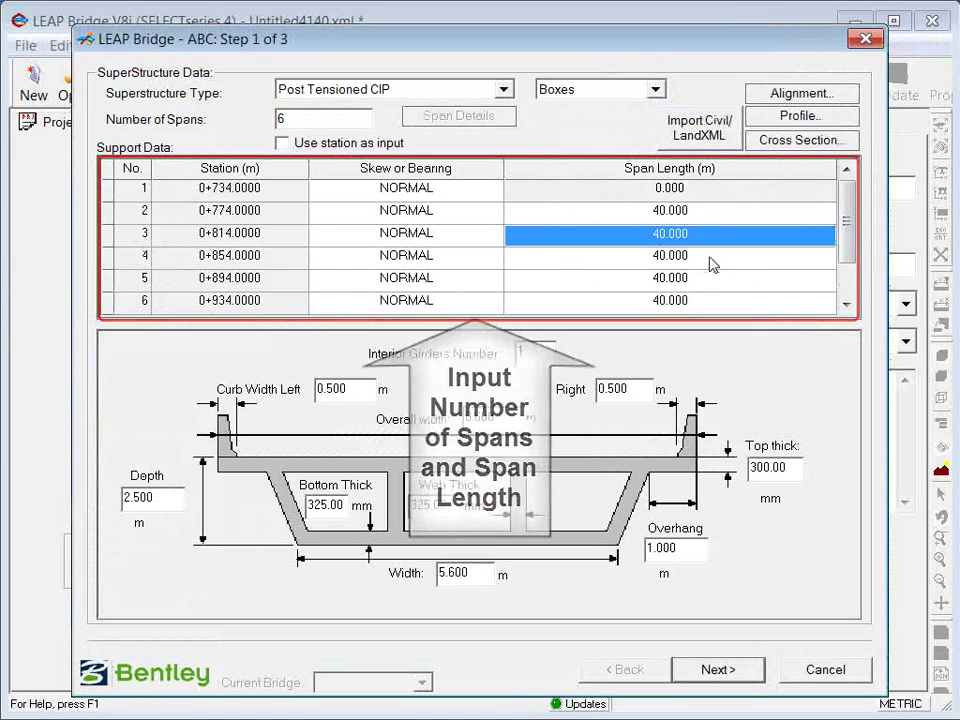
left_click(708, 255)
left_click(707, 278)
left_click(707, 301)
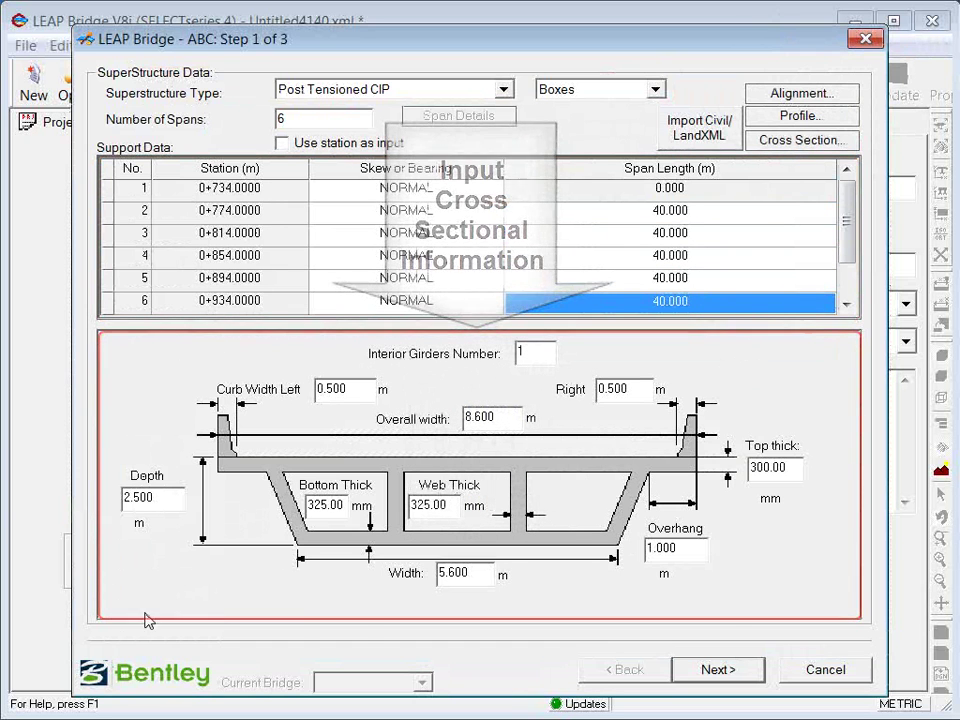
Step through substructure and materials (40 MPa girder, 35 MPa others) and finish generating the bridge
left_click(718, 670)
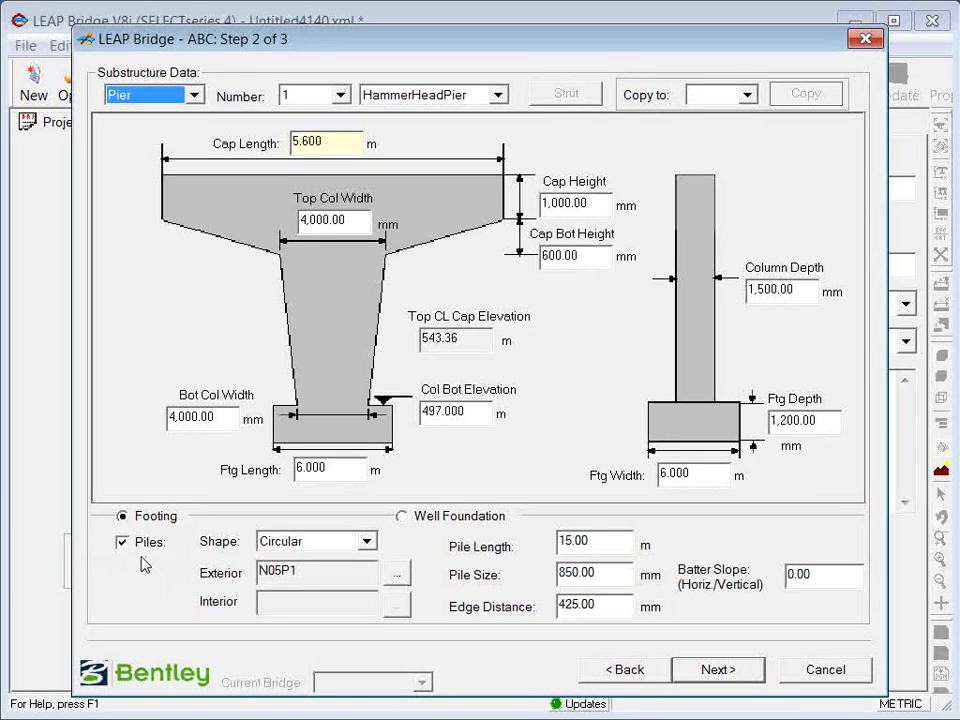
left_click(710, 670)
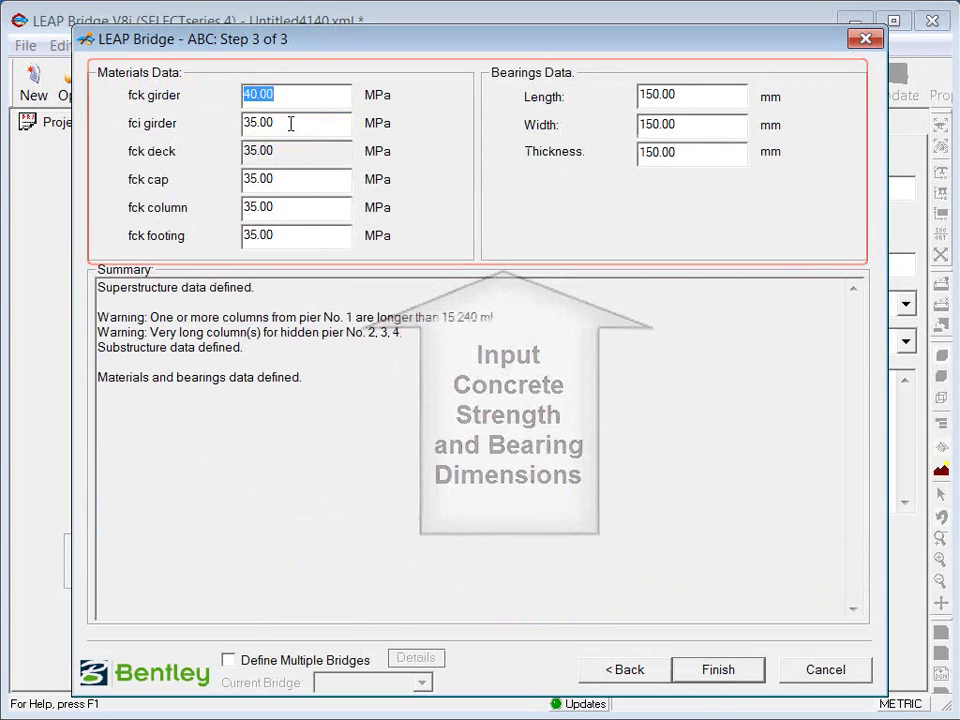
key("Tab")
key("Tab")
key("Tab")
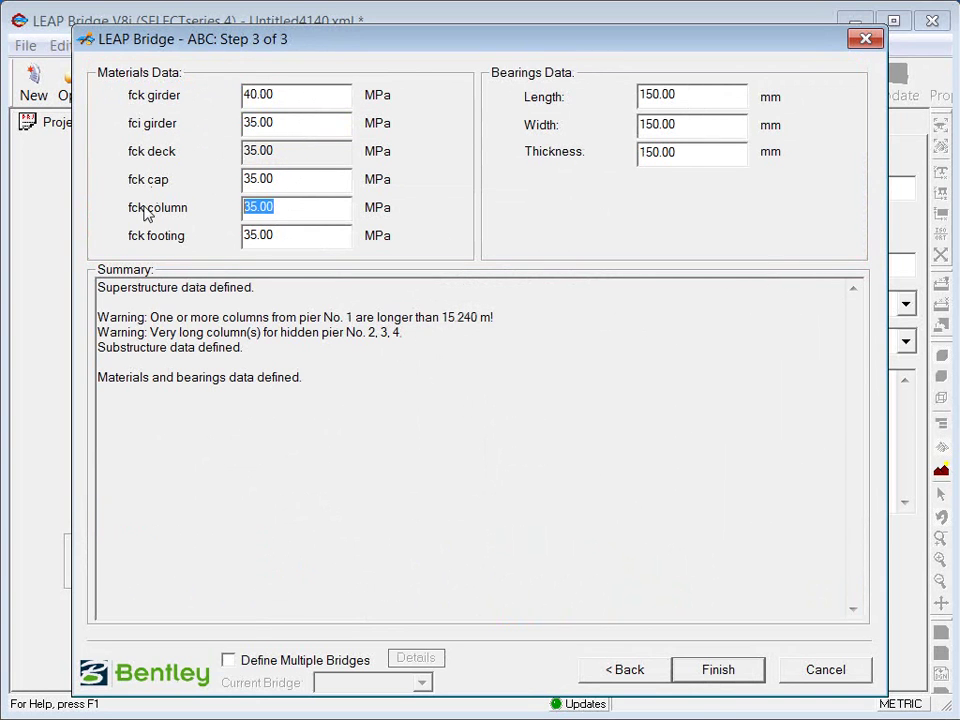
key("Tab")
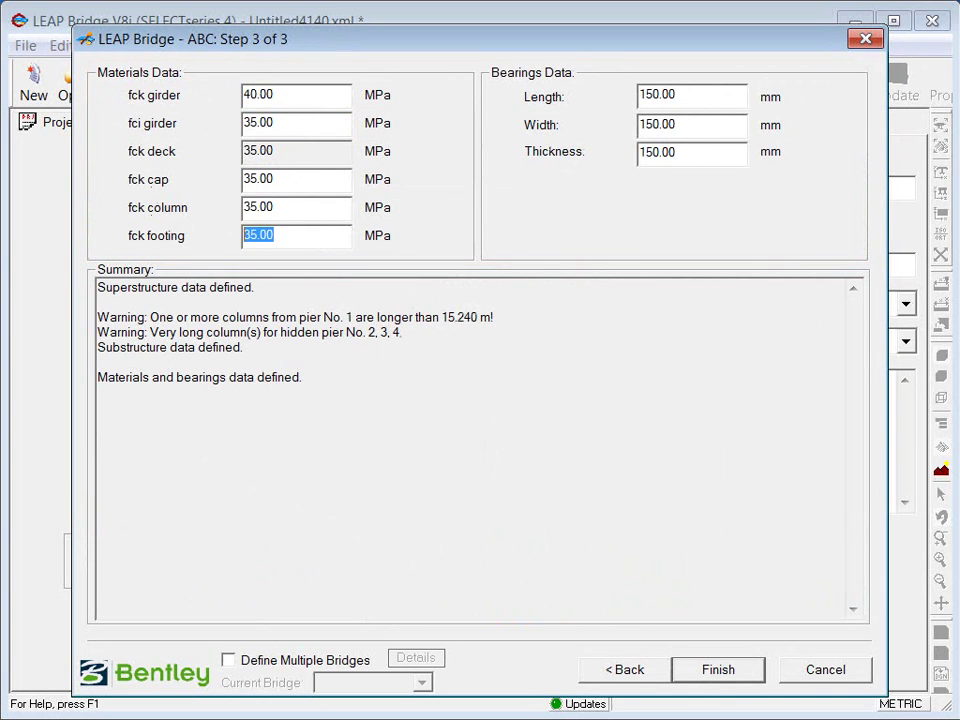
left_click(716, 670)
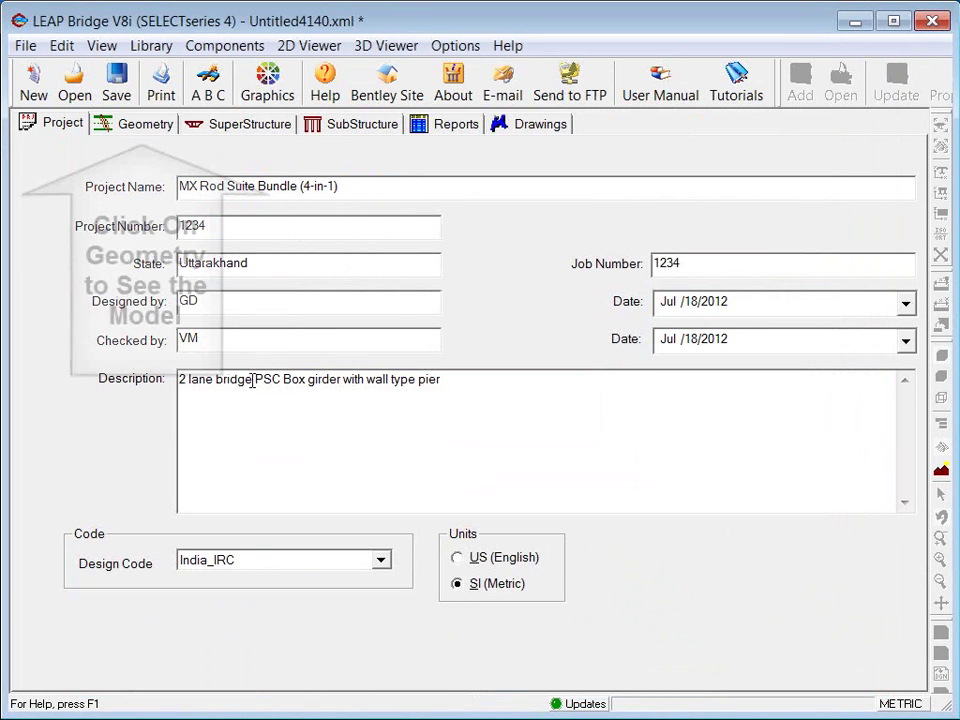
Show bridge BR01's 3D geometry and orbit and zoom to inspect the box girder deck and piers
left_click(140, 128)
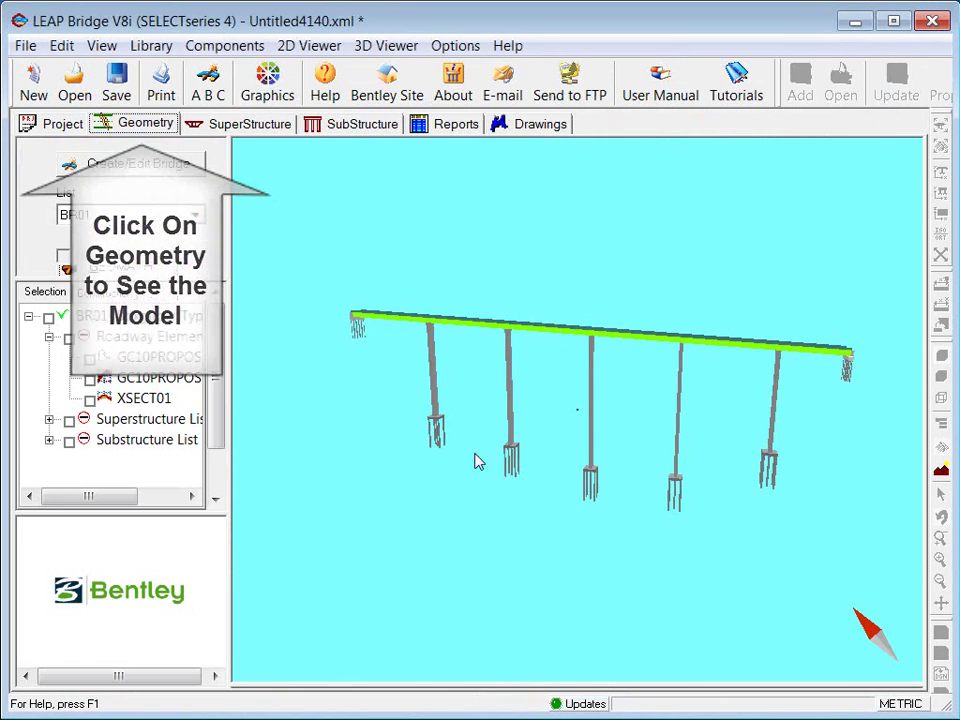
left_click_drag(645, 527, 611, 536)
scroll(694, 349, "up", 5)
scroll(512, 476, "down", 5)
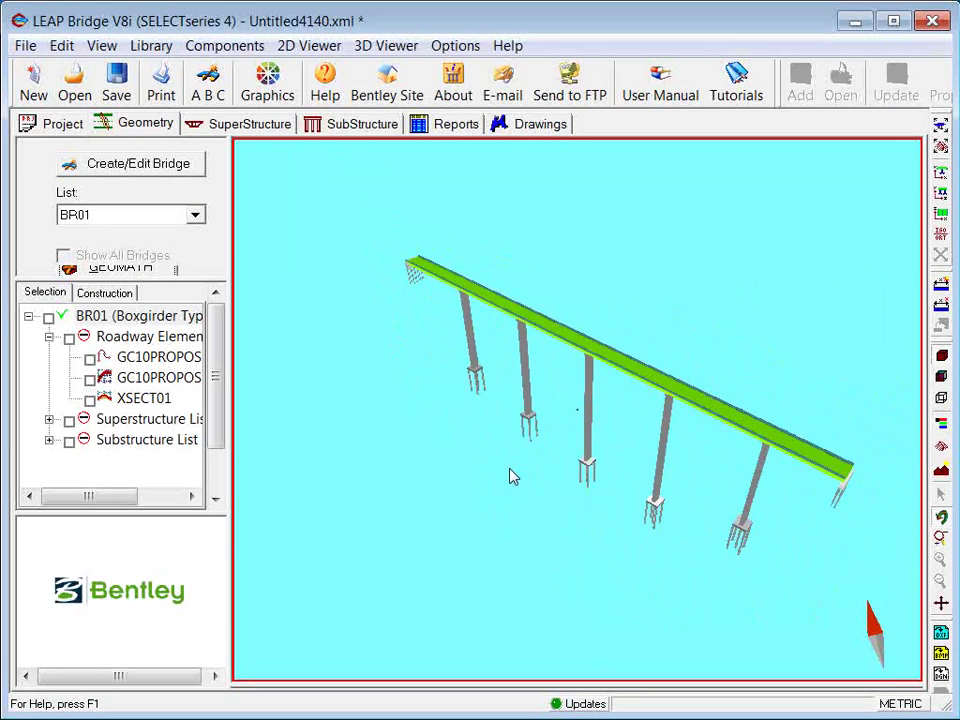
Import the TX00GOOGLE GROUND surface from Project_Ground.xml as terrain
left_click(941, 470)
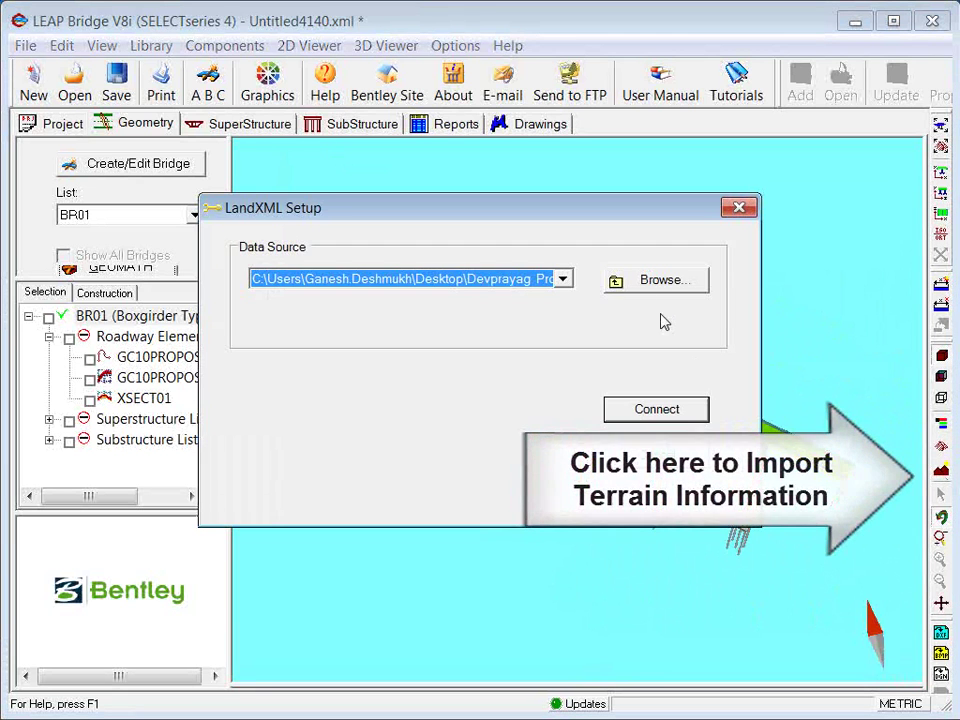
left_click(662, 281)
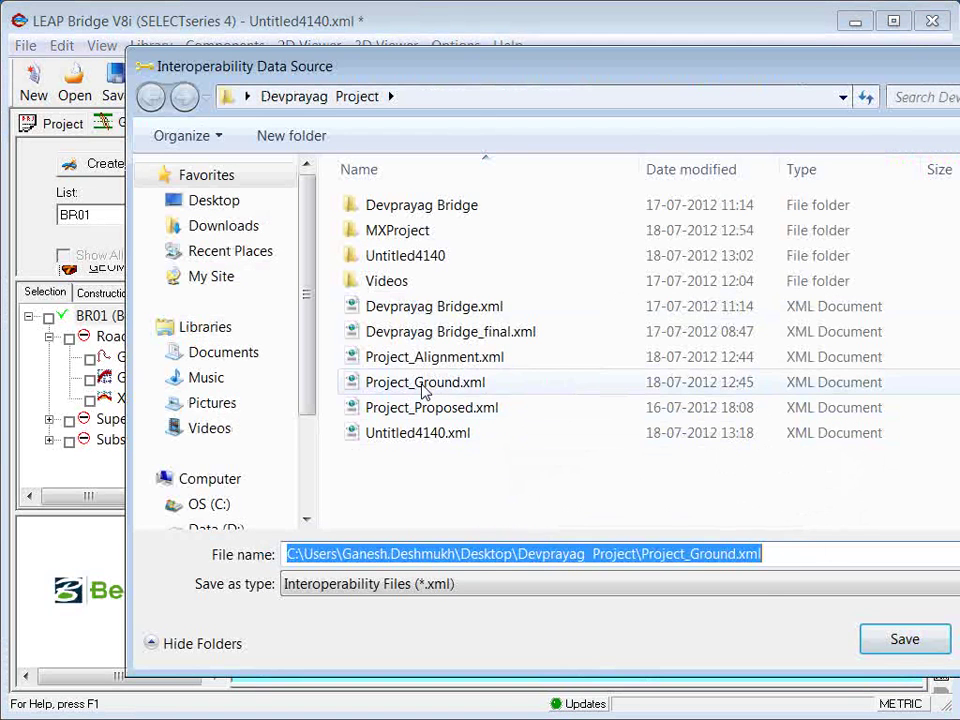
left_click(425, 384)
left_click(903, 640)
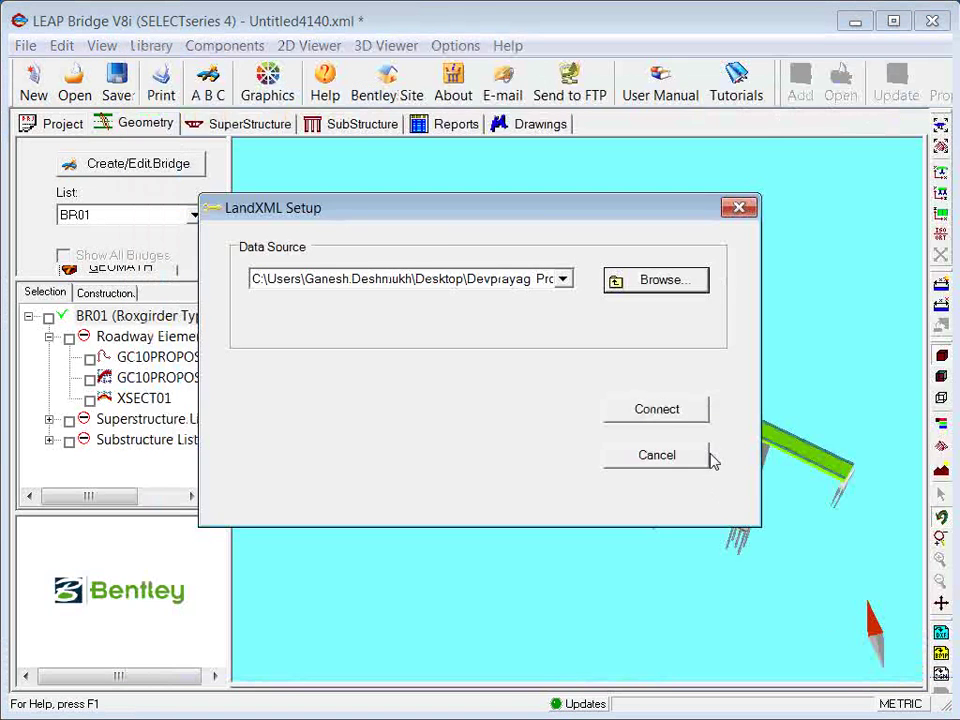
left_click(658, 409)
left_click(280, 216)
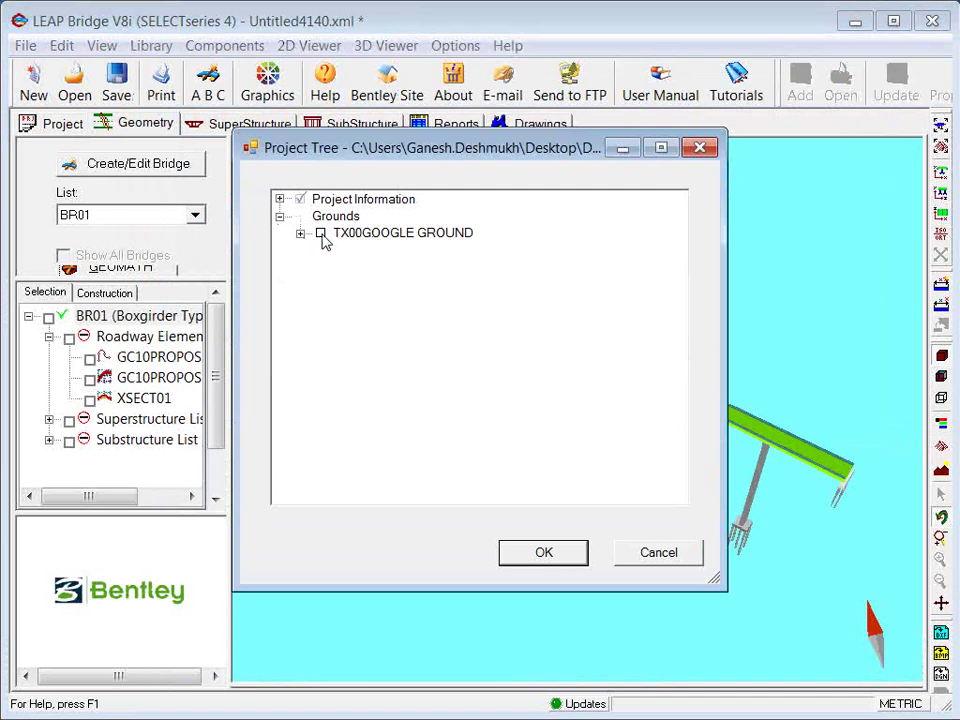
left_click(321, 233)
left_click(544, 552)
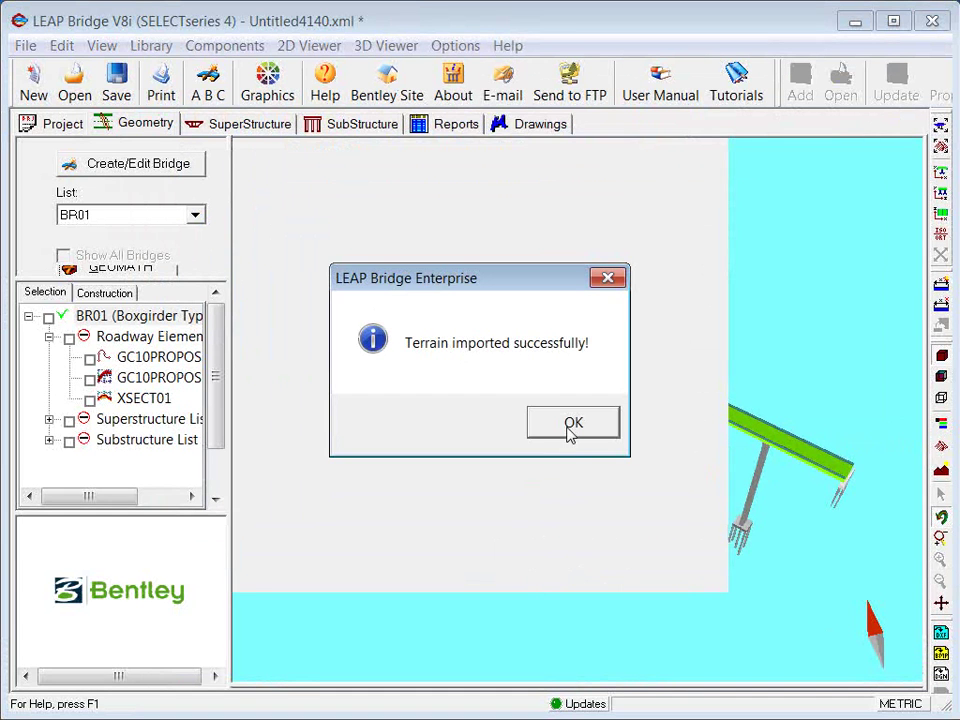
left_click(571, 424)
Display the terrain in the 3D model, toggle the GC10PROPOSED road alignment, and orbit the bridge over it
left_click(940, 446)
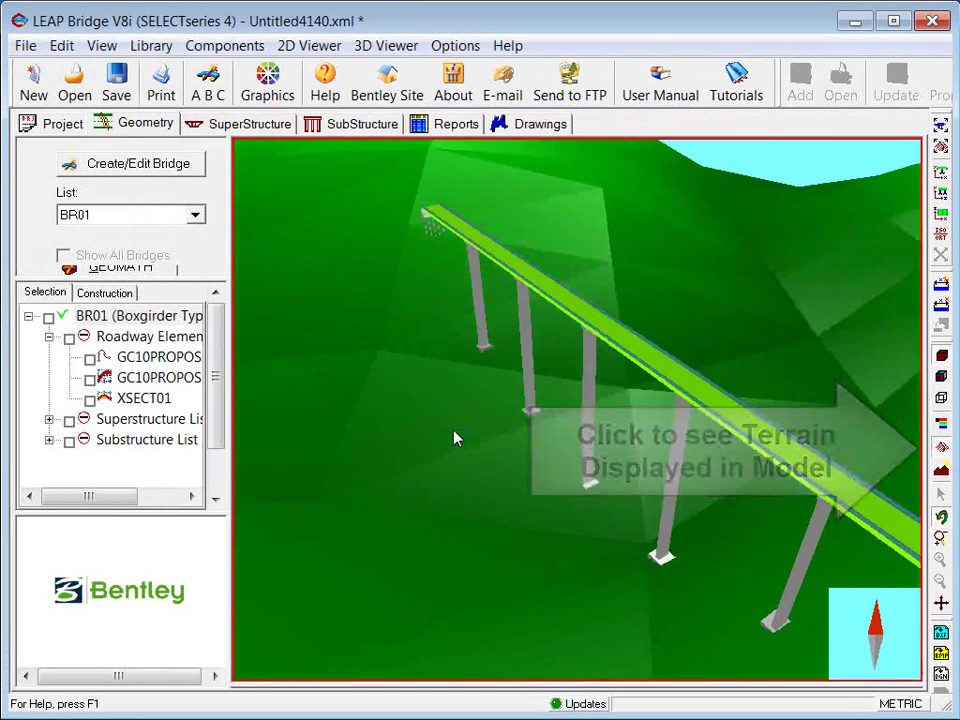
scroll(454, 439, "down", 3)
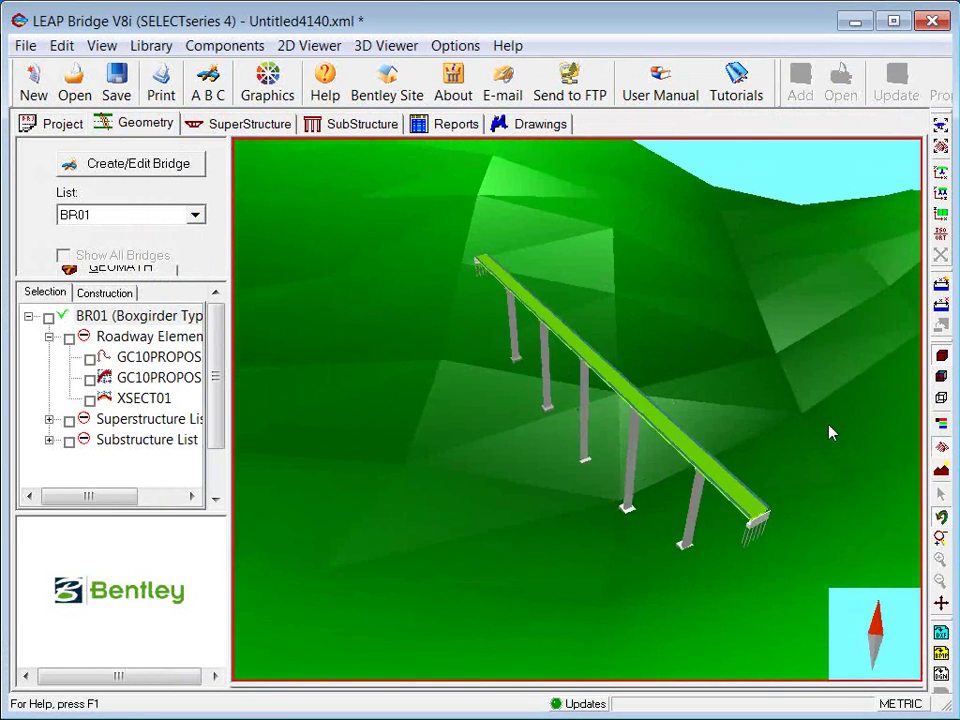
scroll(731, 406, "up", 2)
scroll(731, 404, "down", 2)
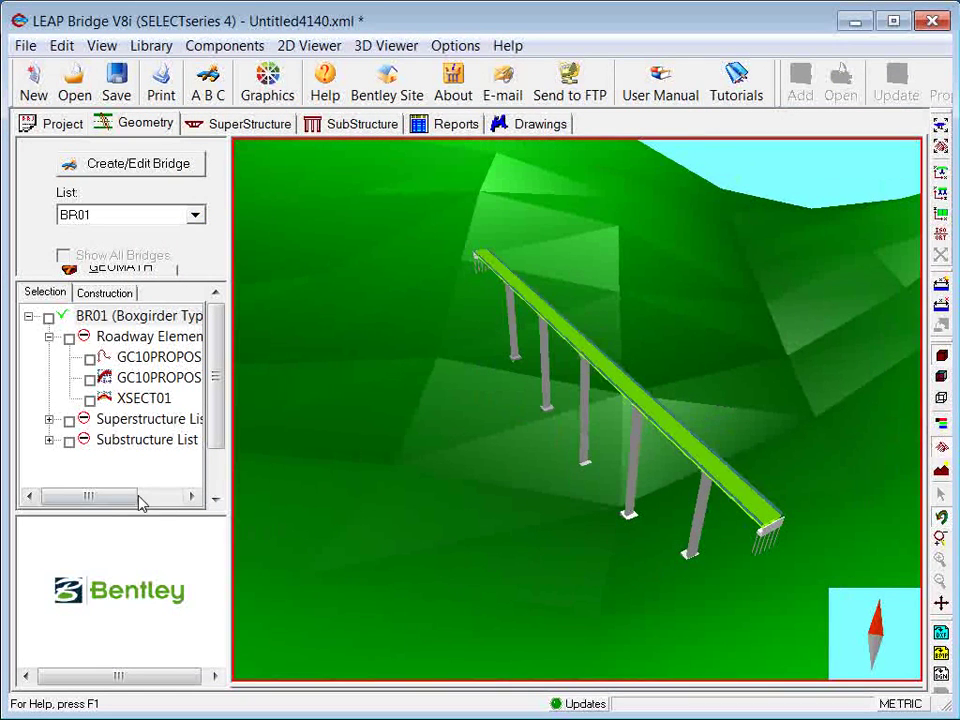
left_click(90, 358)
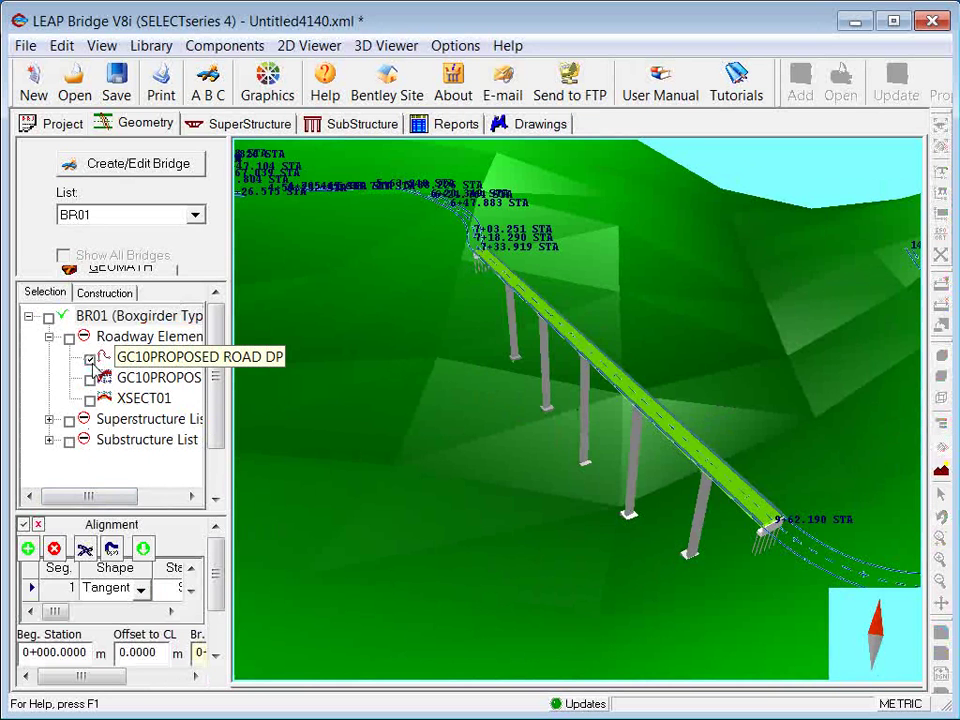
left_click(90, 358)
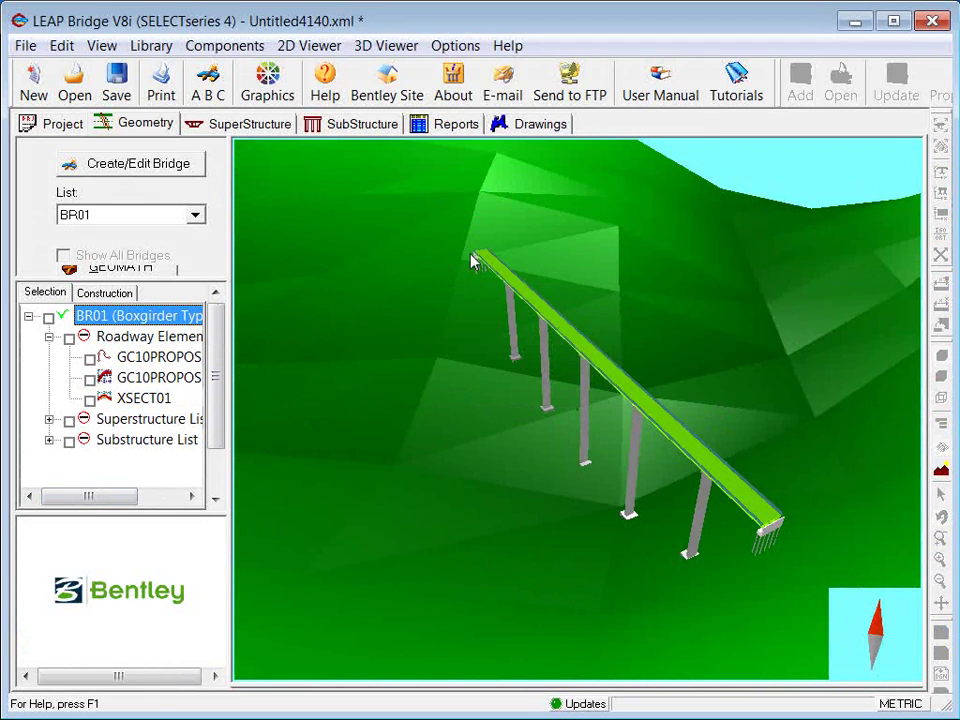
left_click_drag(148, 280, 148, 322)
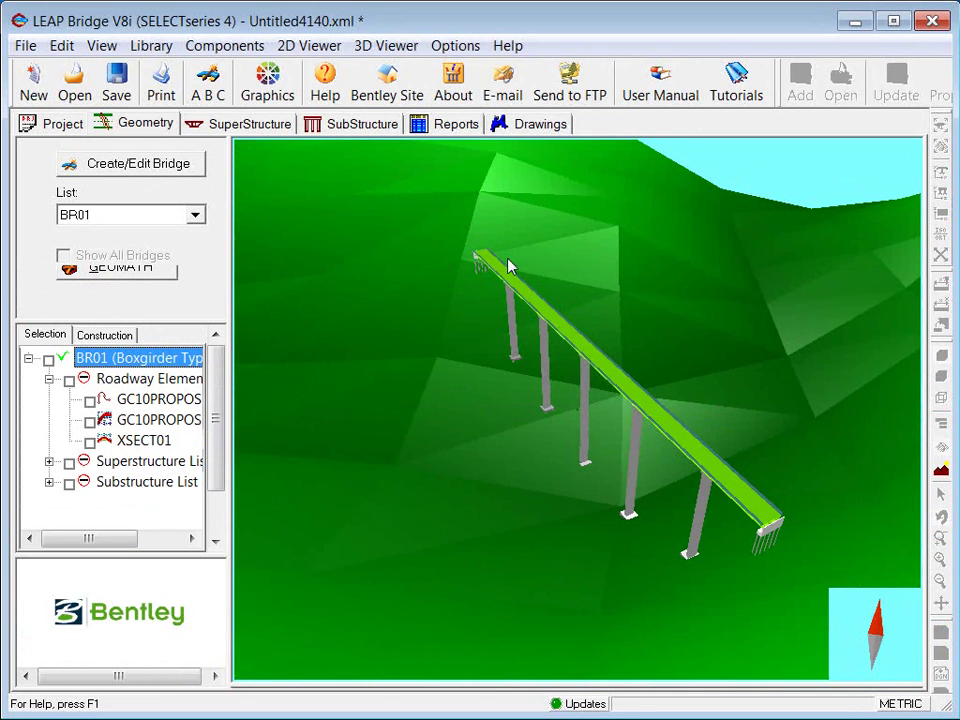
left_click_drag(508, 265, 463, 187)
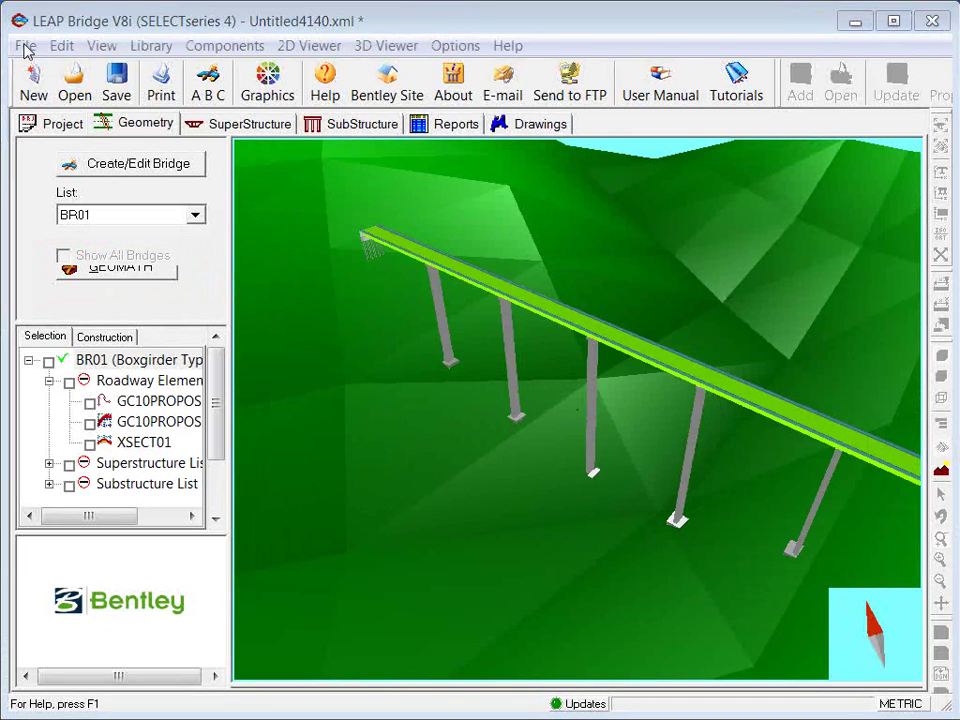
Save the bridge project under the name 'proposed bridge' with Save As
left_click(24, 46)
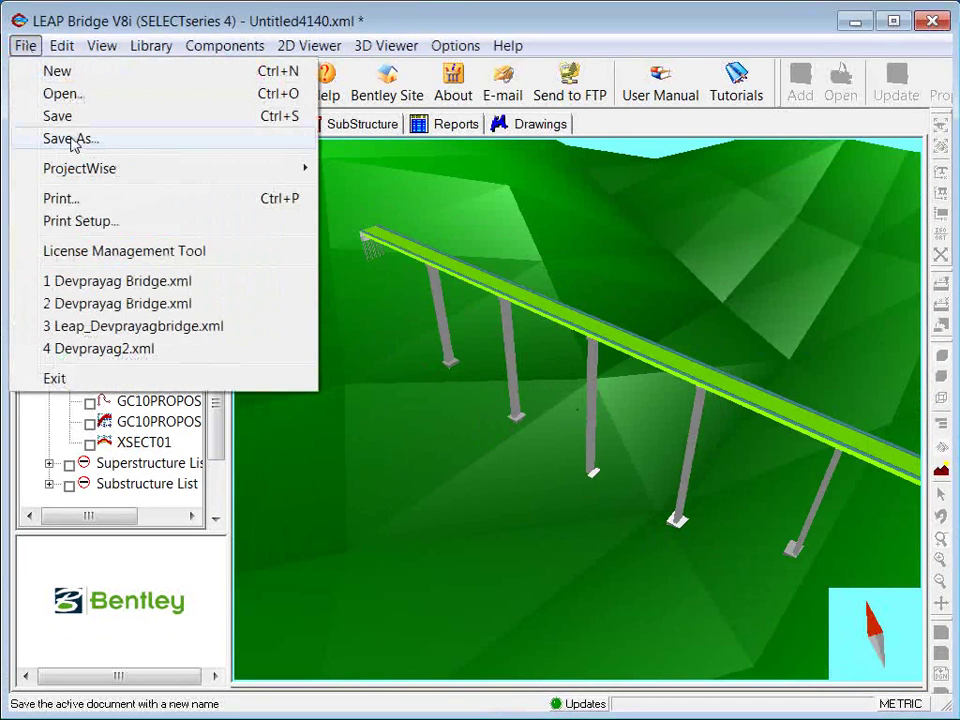
left_click(70, 139)
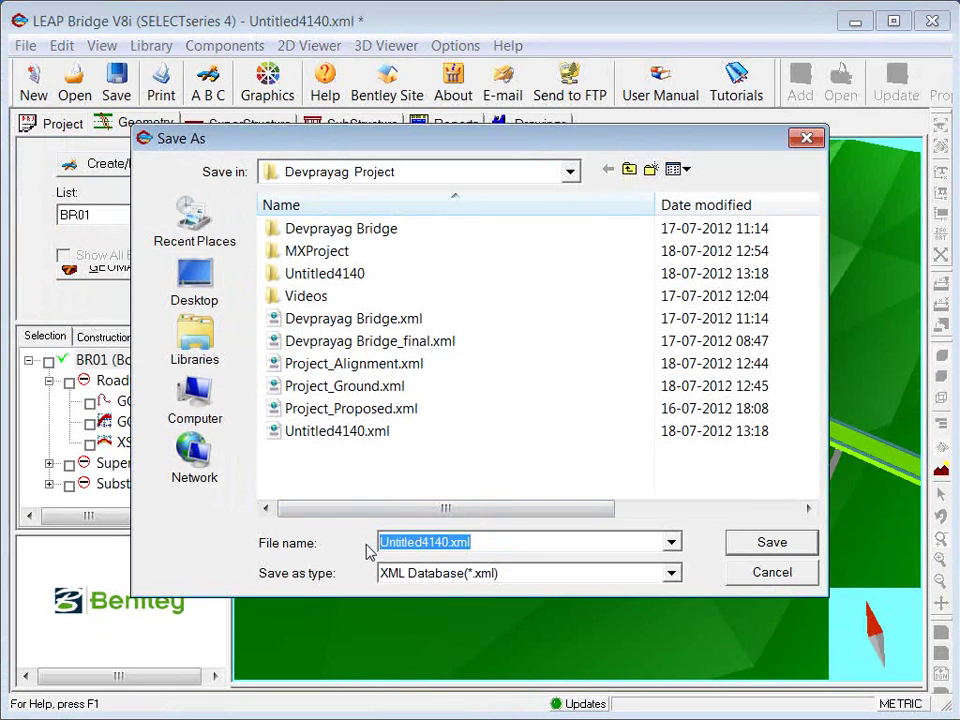
type("proposed bridge")
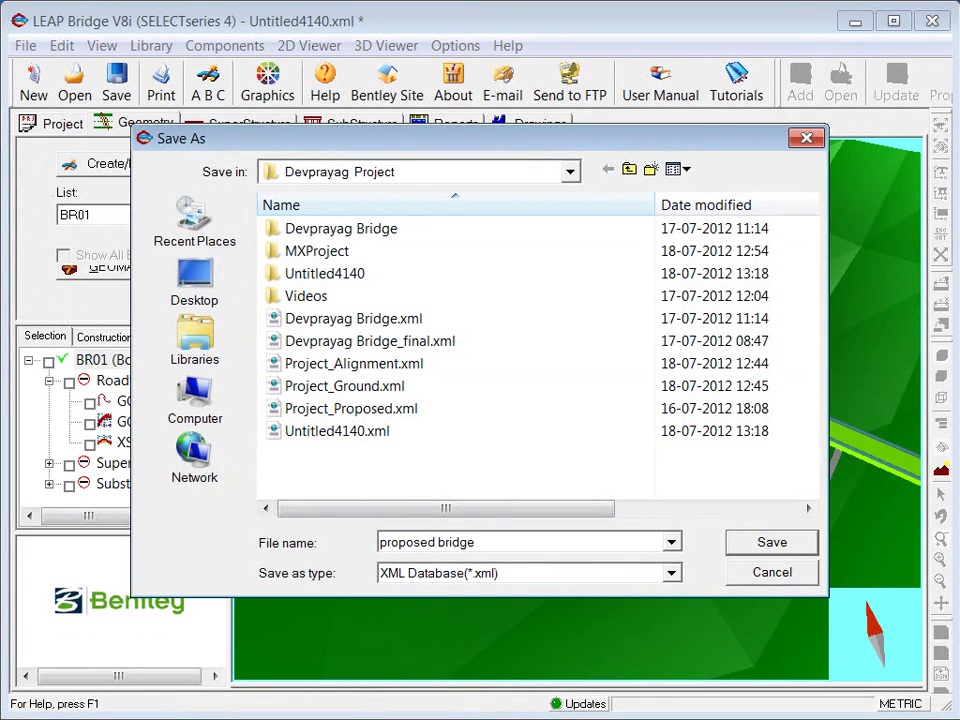
left_click(771, 544)
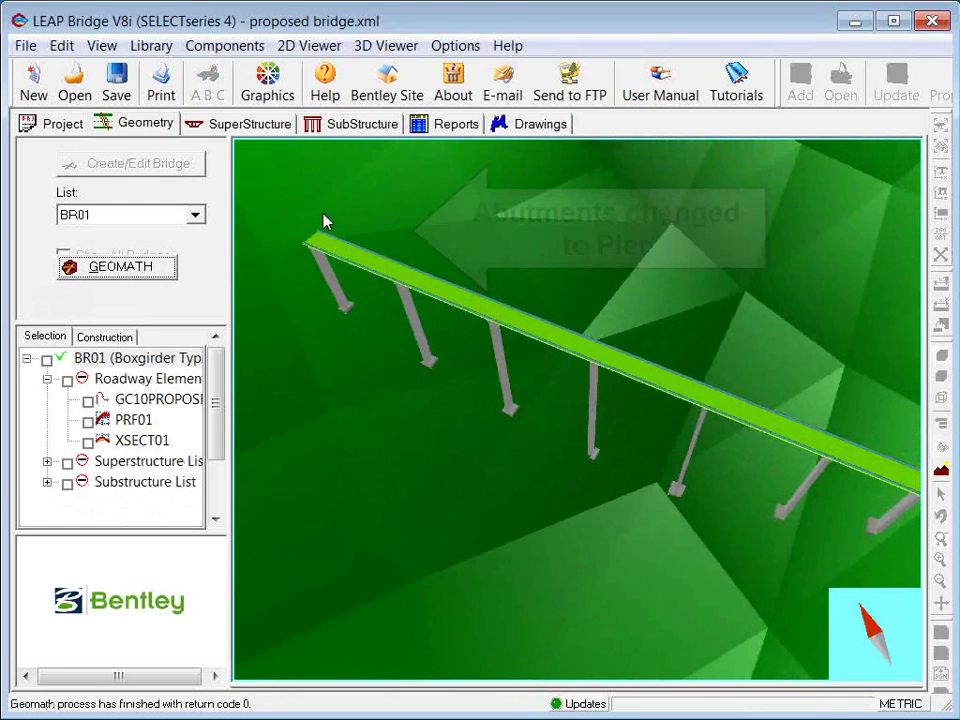
left_click(792, 376)
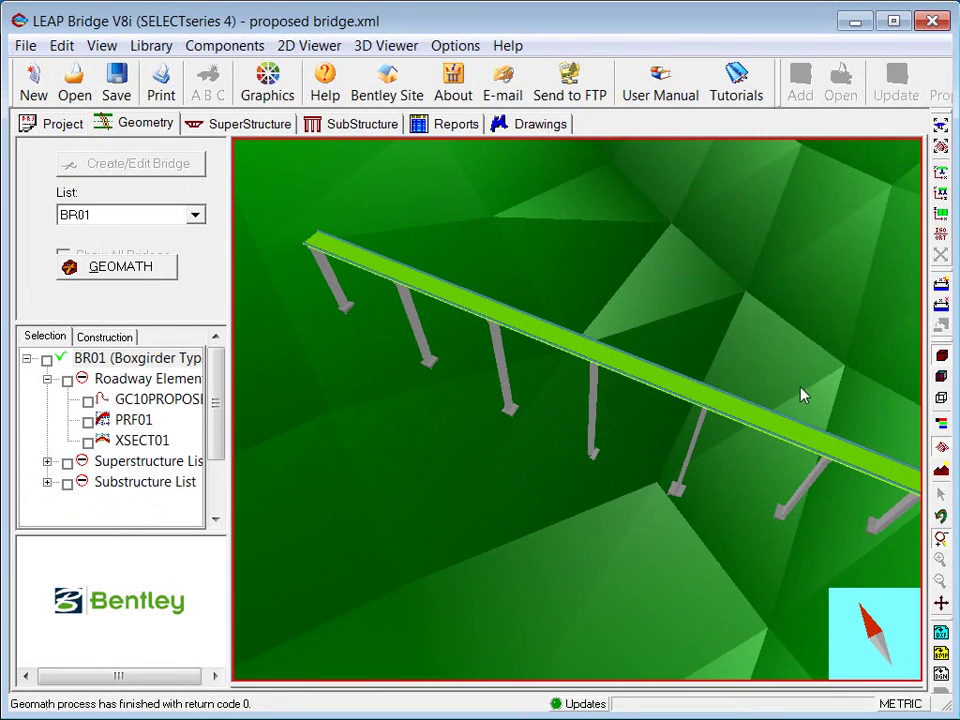
Export the bridge model as proposed bridge.dgn into the proposed bridge folder and dismiss the confirmation
left_click(941, 675)
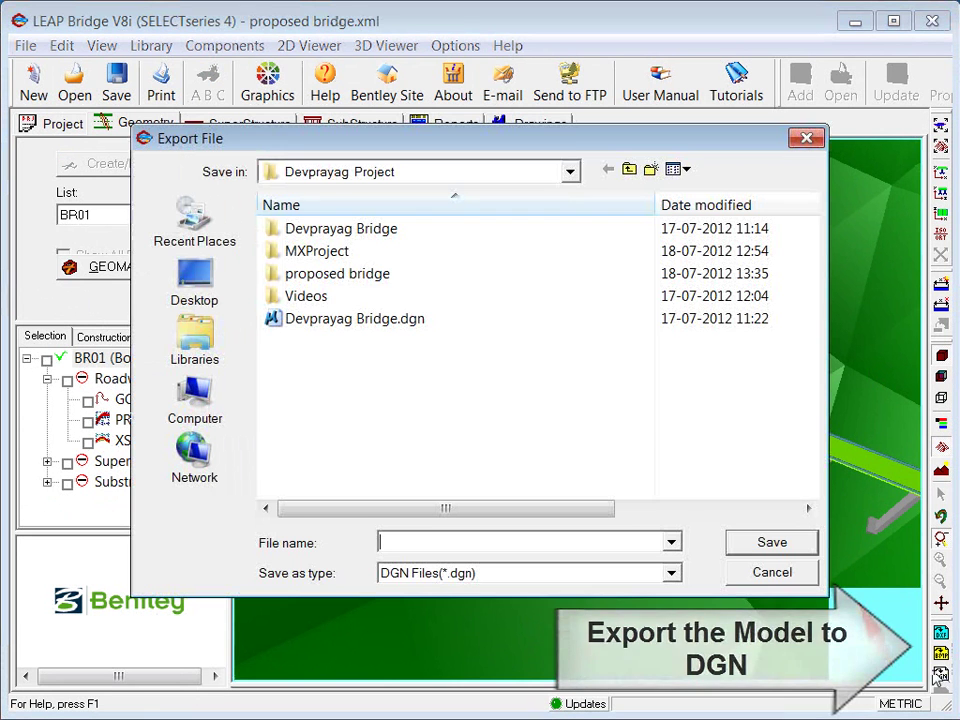
double_click(340, 268)
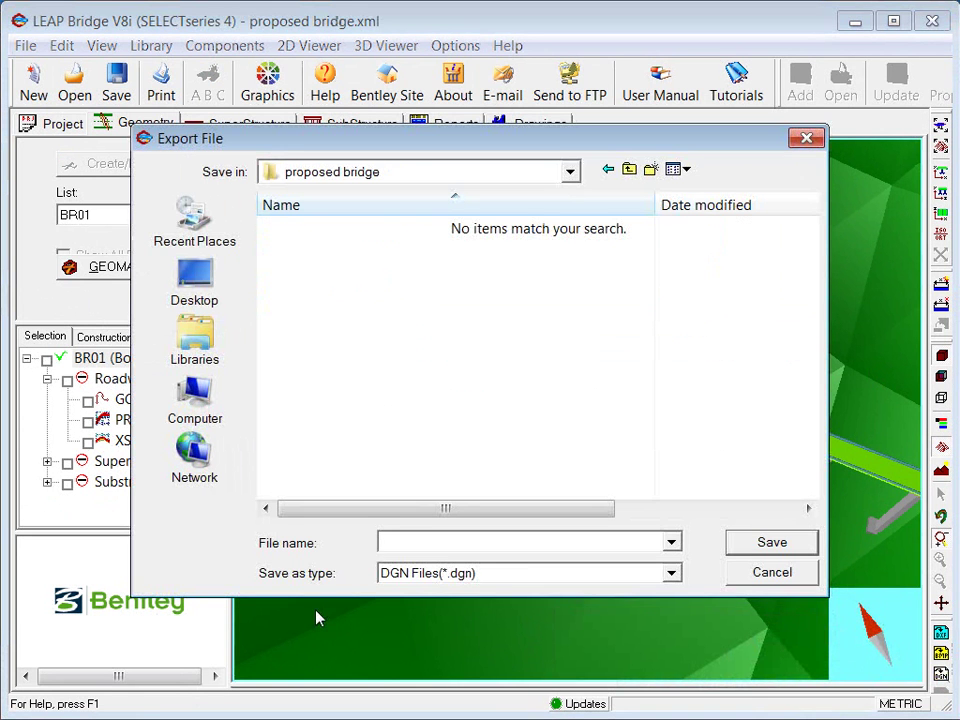
type("proposed bridge")
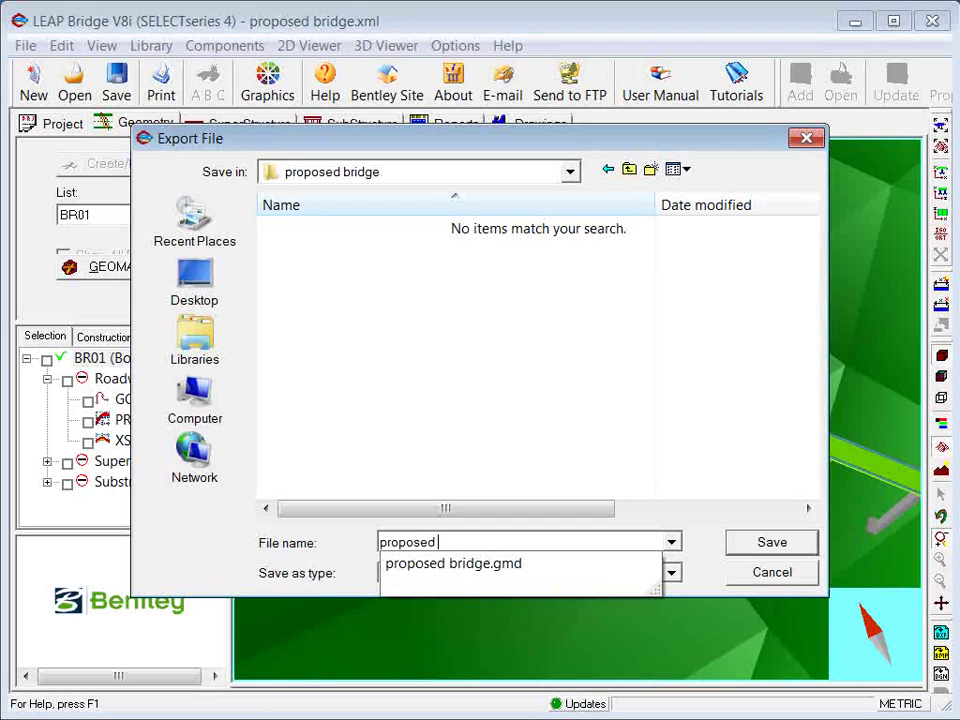
left_click(772, 550)
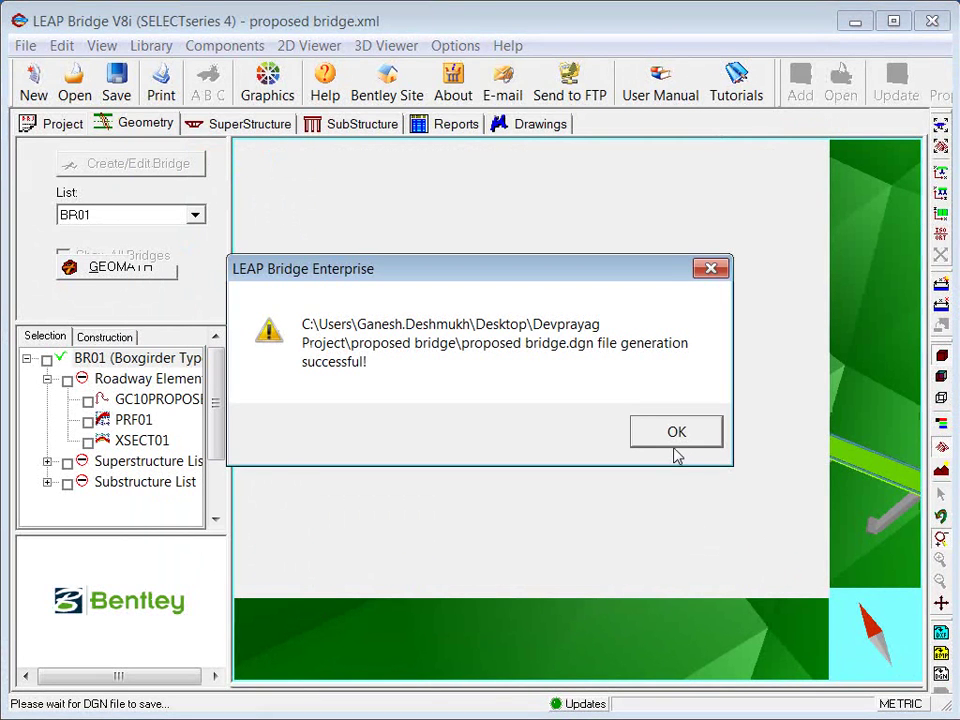
left_click(676, 445)
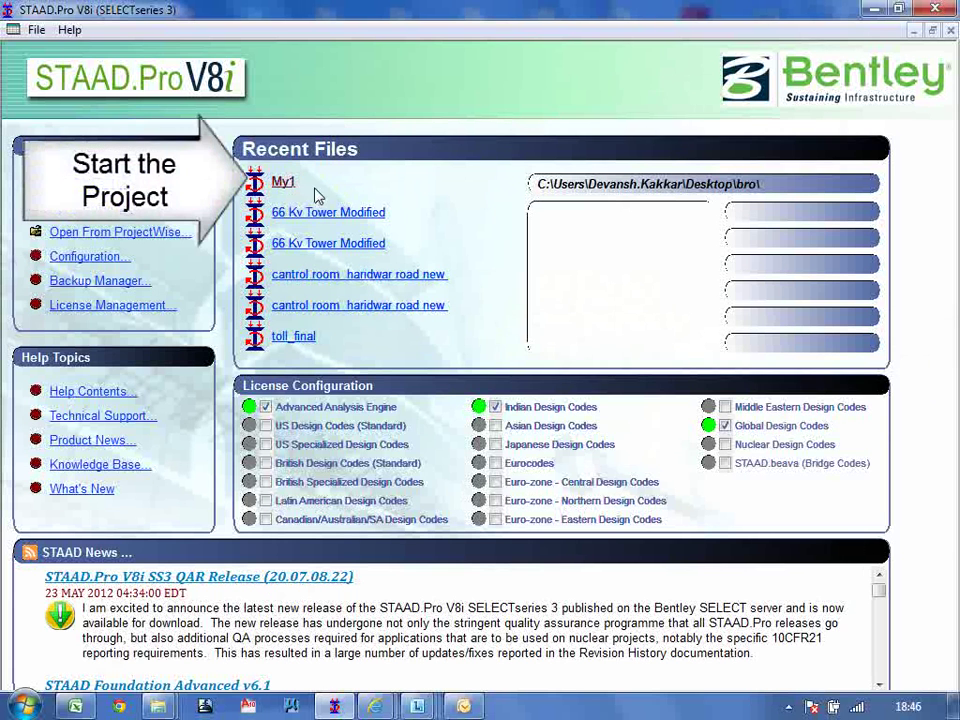
Open My1 in Meter/KiloNewton units and paste the eight MXRoad node coordinates into the Nodes table
left_click(288, 184)
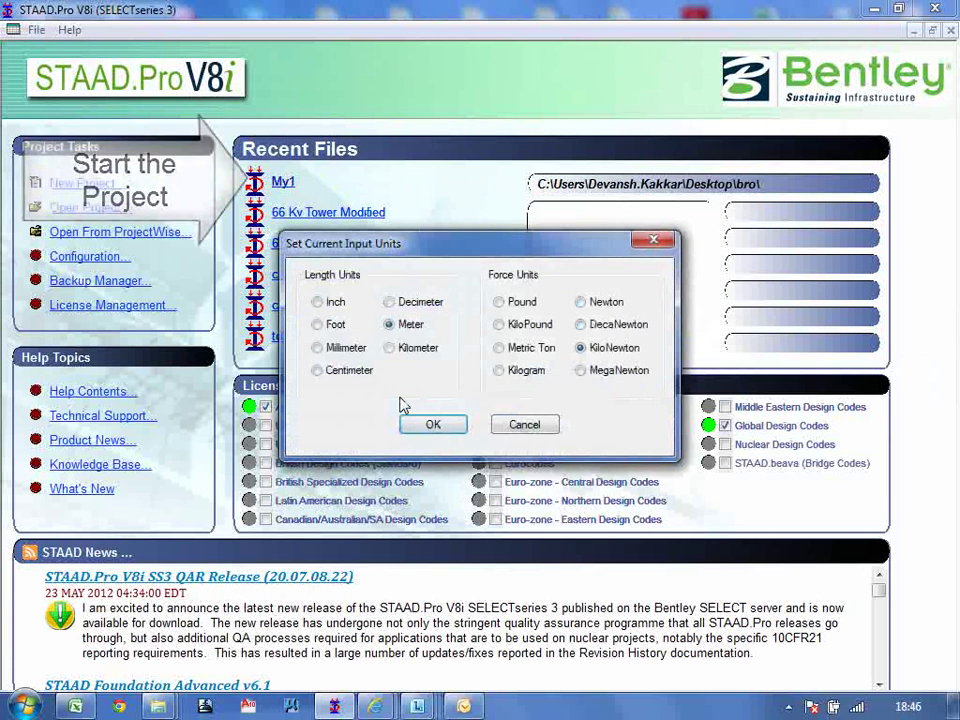
left_click(429, 423)
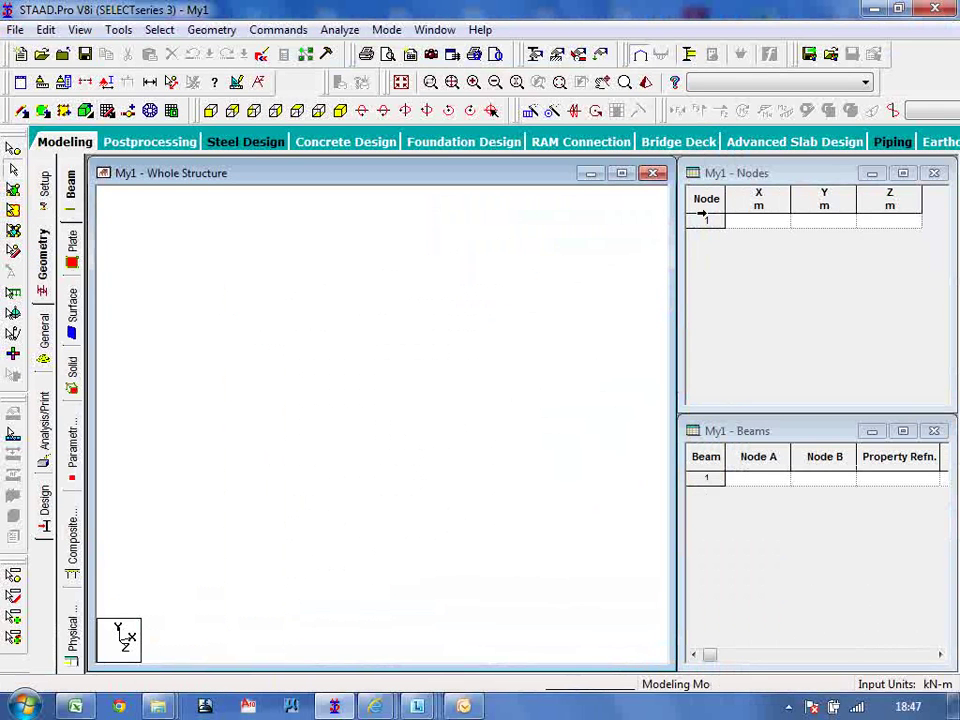
left_click(703, 221)
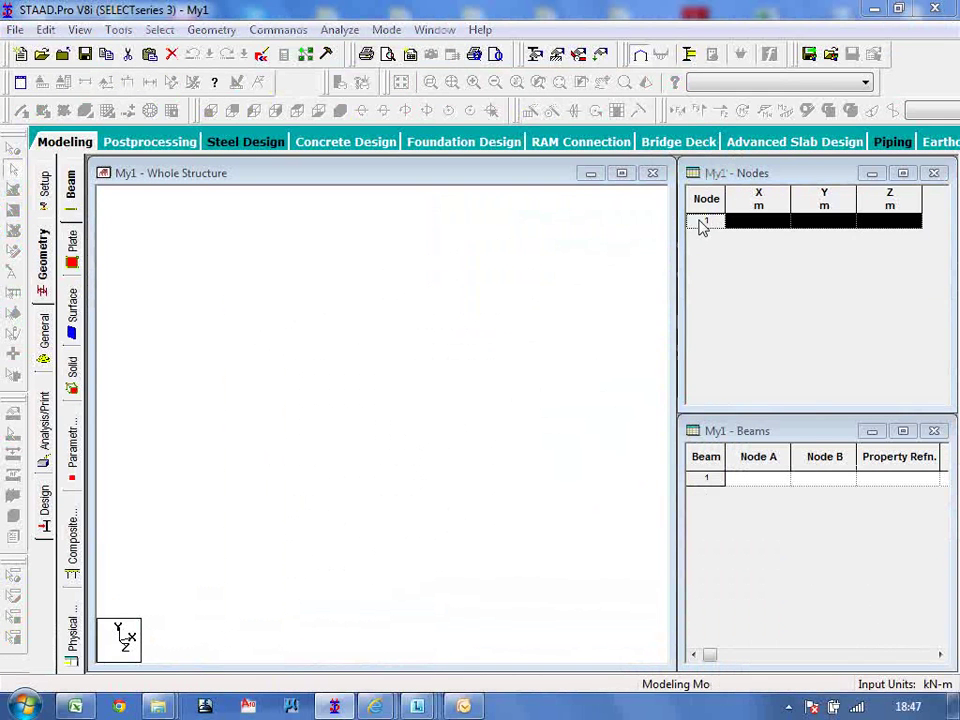
key("ctrl+v")
left_click(664, 246)
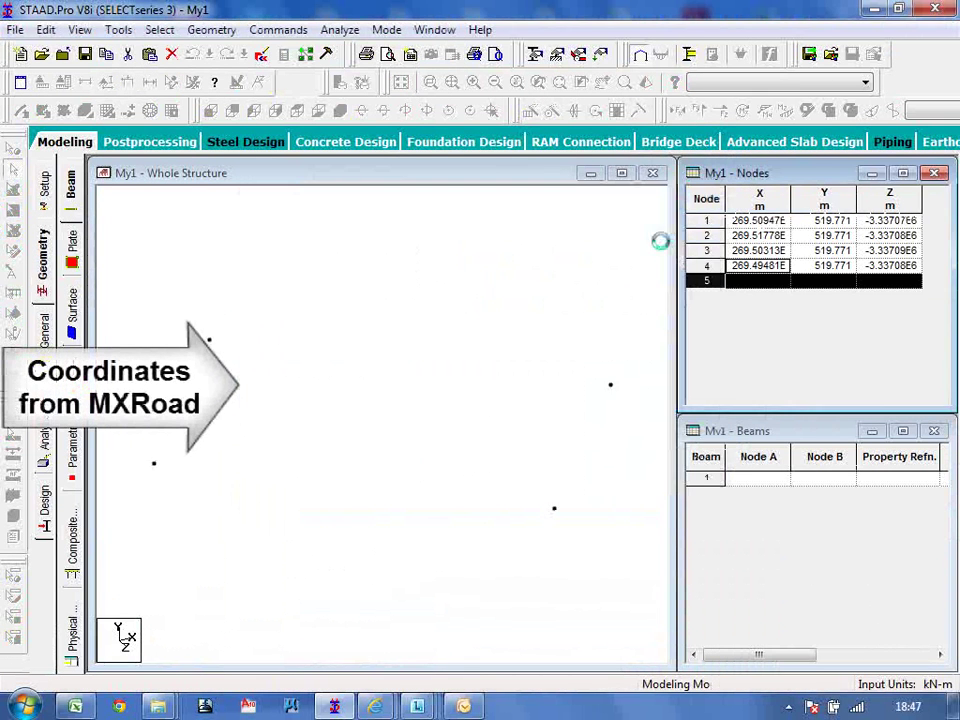
Add a slab plate through four top corner nodes and select it
left_click(72, 245)
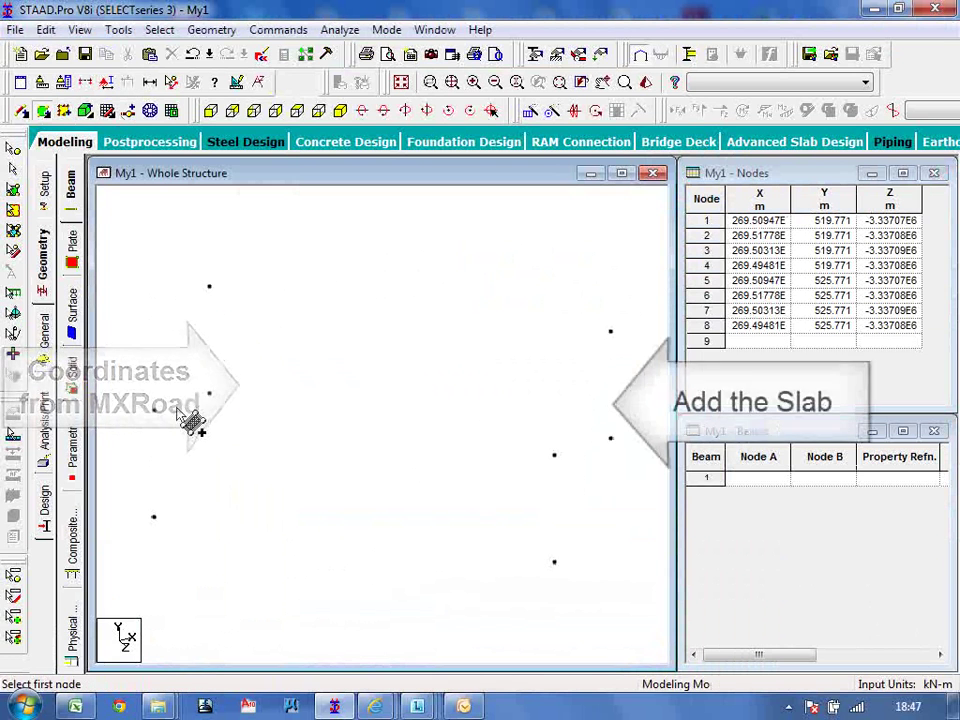
left_click(154, 408)
left_click(209, 287)
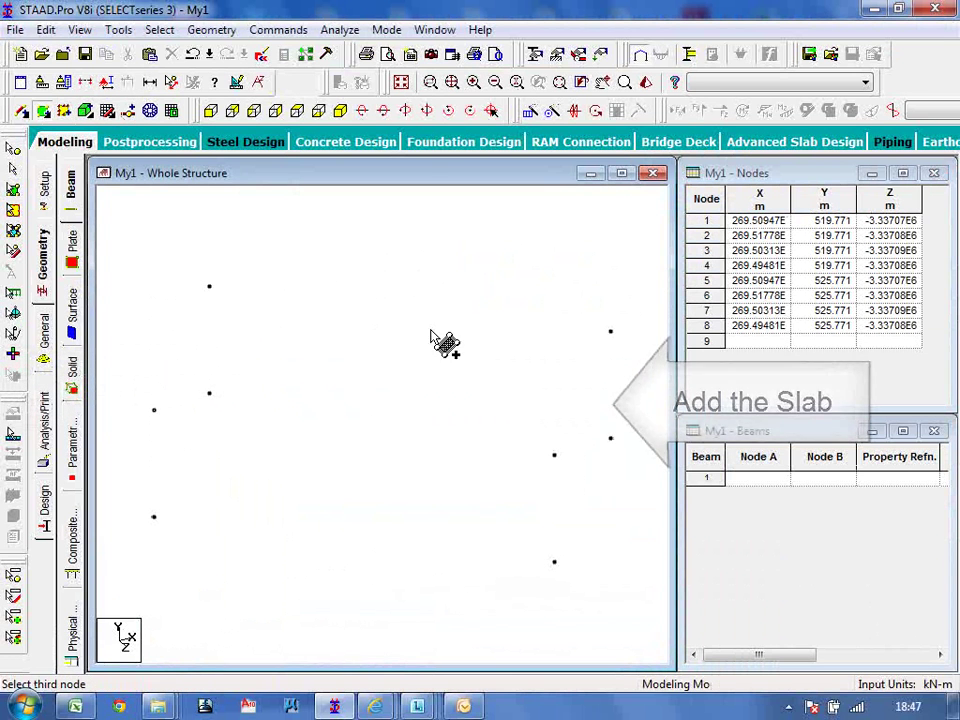
left_click(609, 331)
left_click(554, 455)
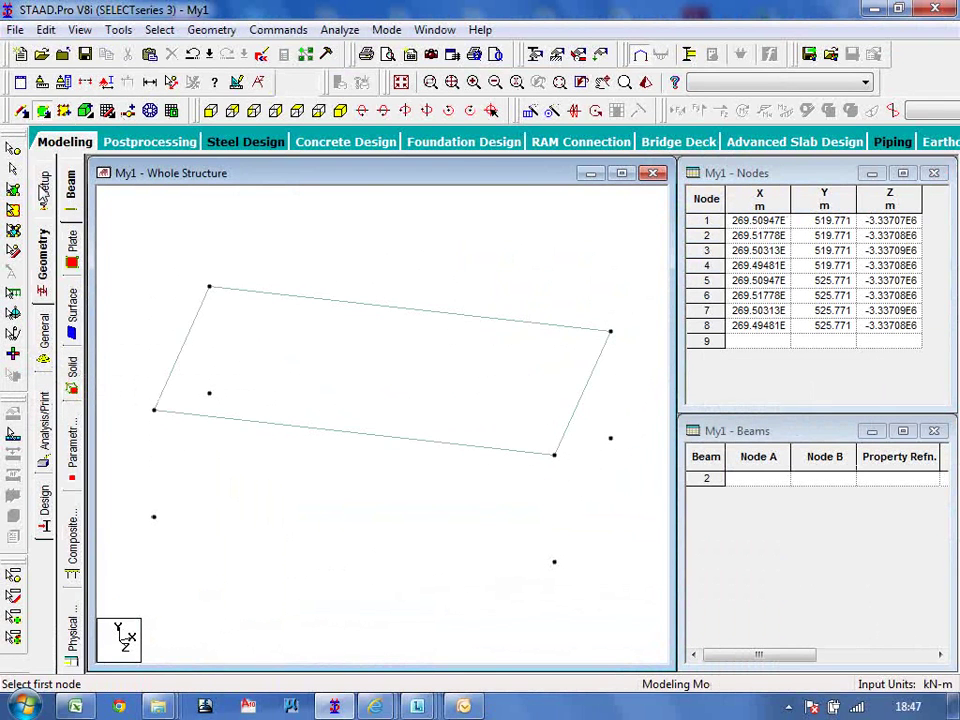
left_click(13, 189)
left_click(334, 376)
Mesh the slab with quadrilateral divisions 1, 2, 1, 2 into two plate panels
right_click(332, 374)
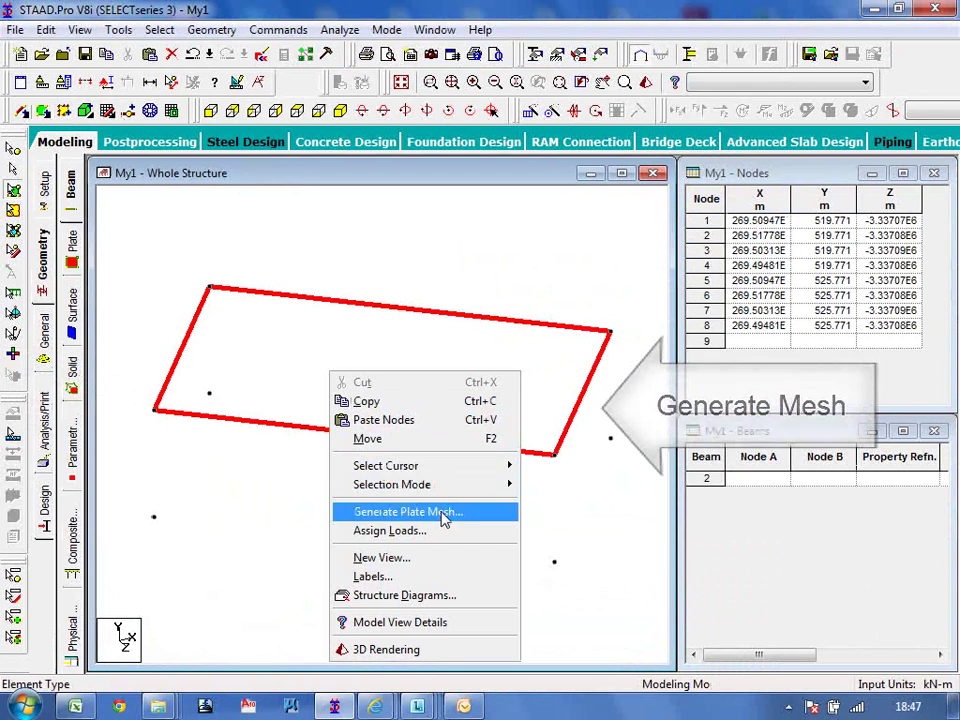
left_click(443, 512)
left_click(428, 362)
left_click(448, 418)
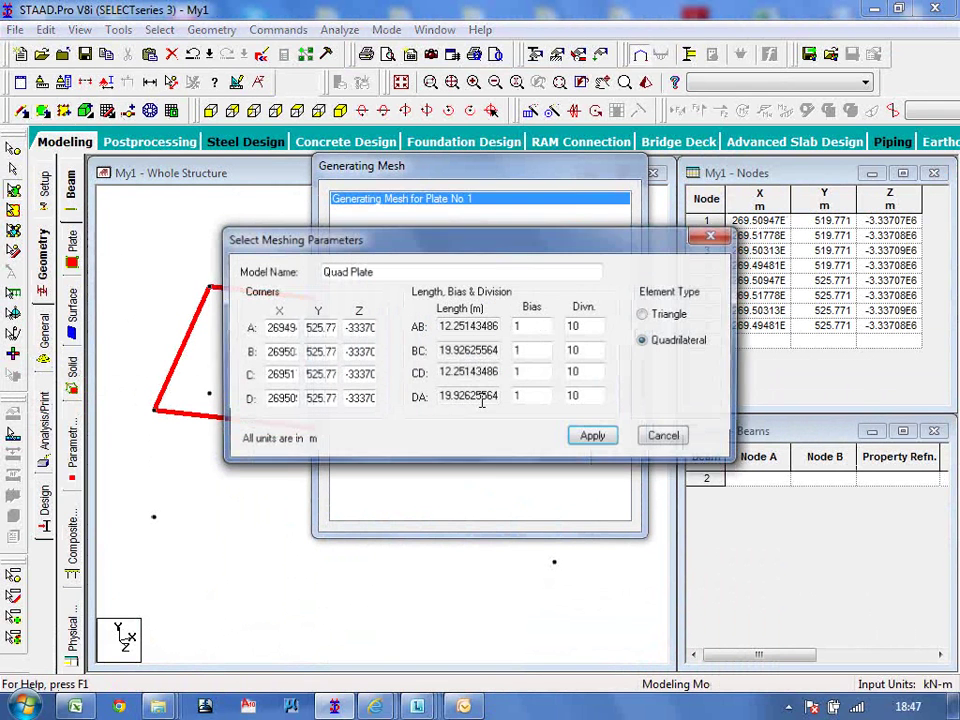
double_click(588, 330)
type("1")
key("Tab")
type("2")
key("Tab")
type("1")
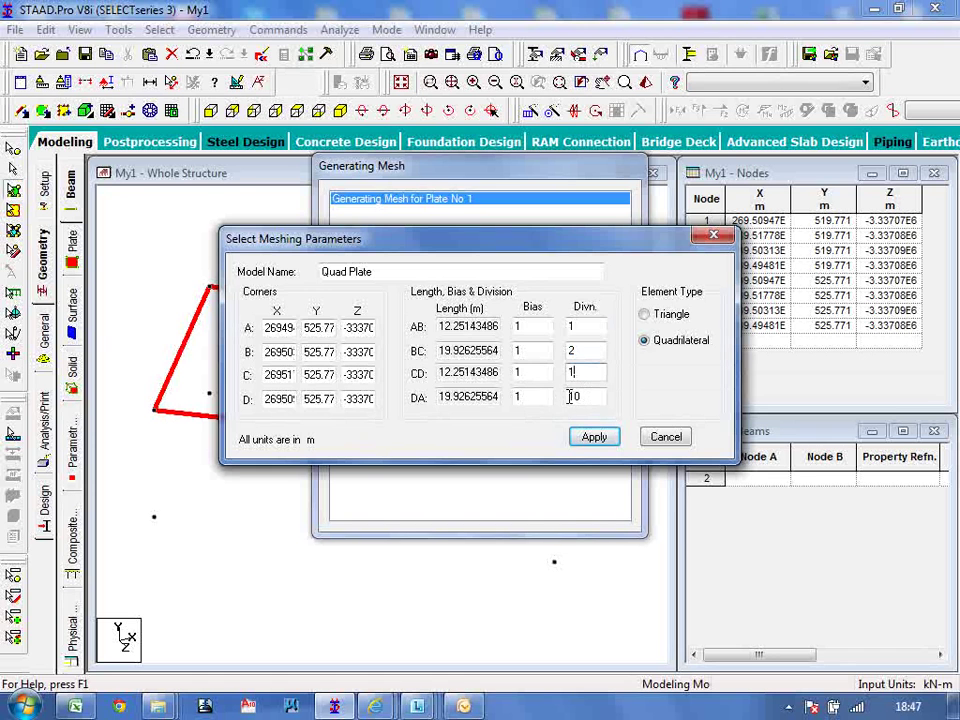
double_click(587, 397)
type("2")
left_click(593, 437)
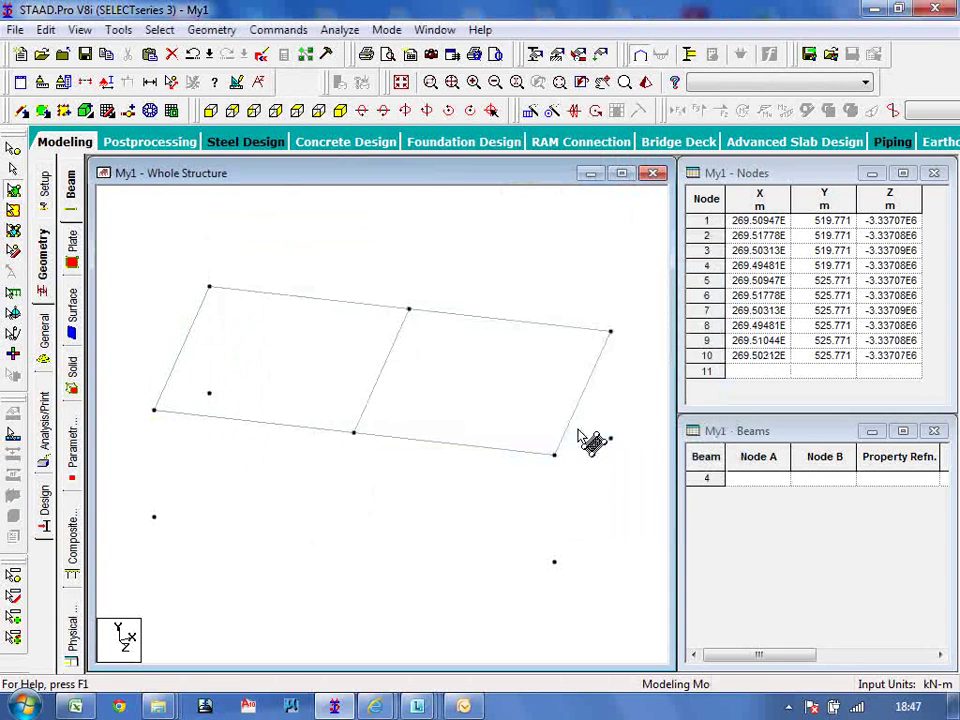
Repeat the selection -6 m along global Y with linked steps to create the columns
left_click(528, 111)
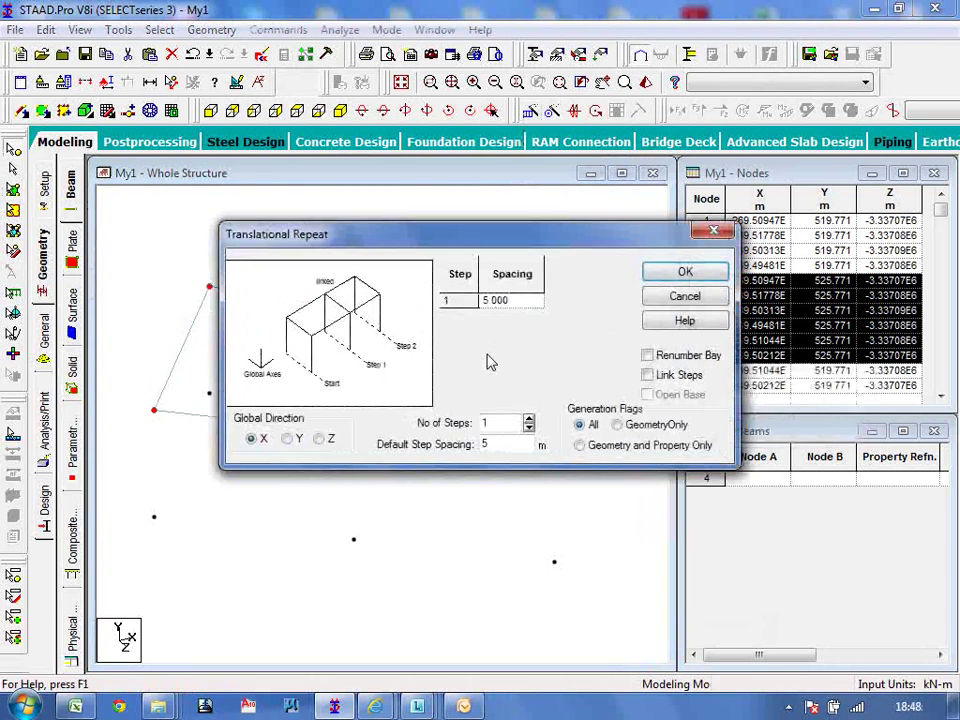
double_click(484, 446)
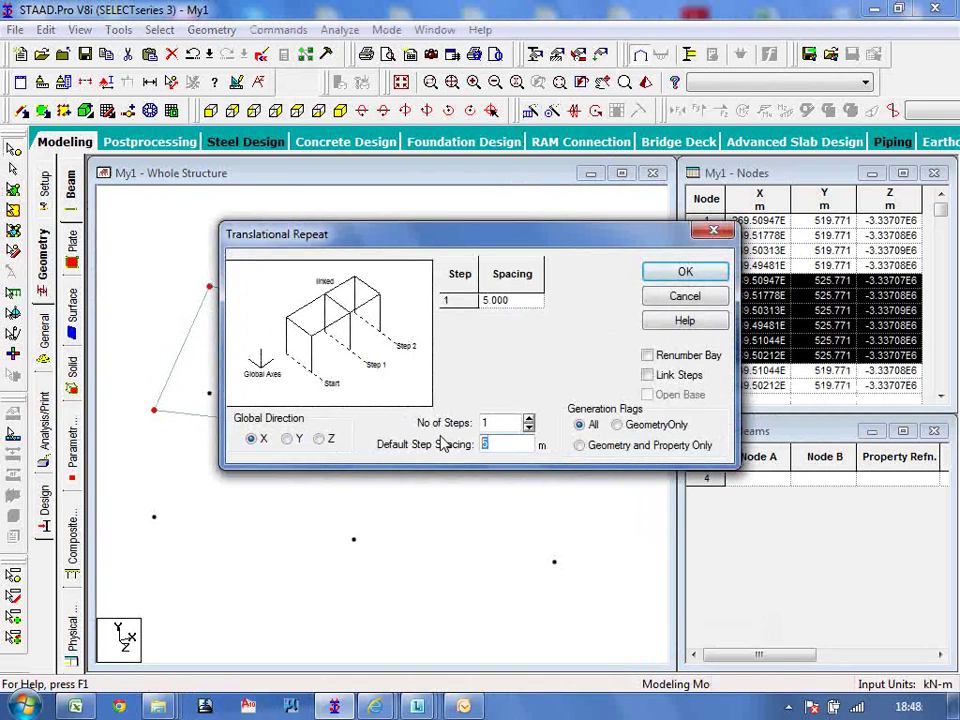
left_click(286, 440)
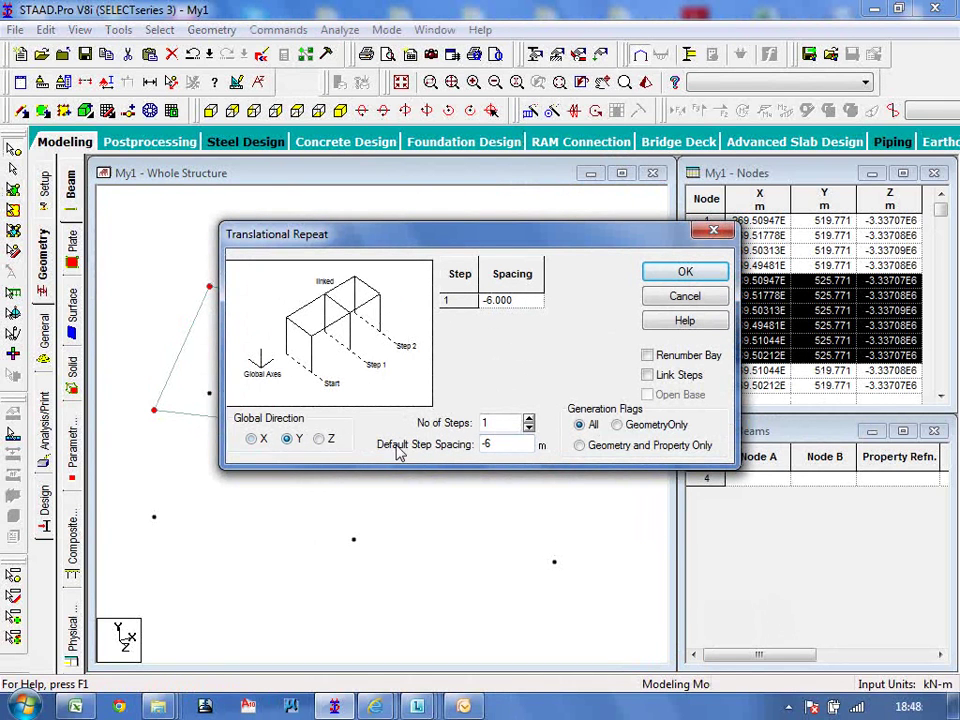
left_click(648, 376)
left_click(684, 271)
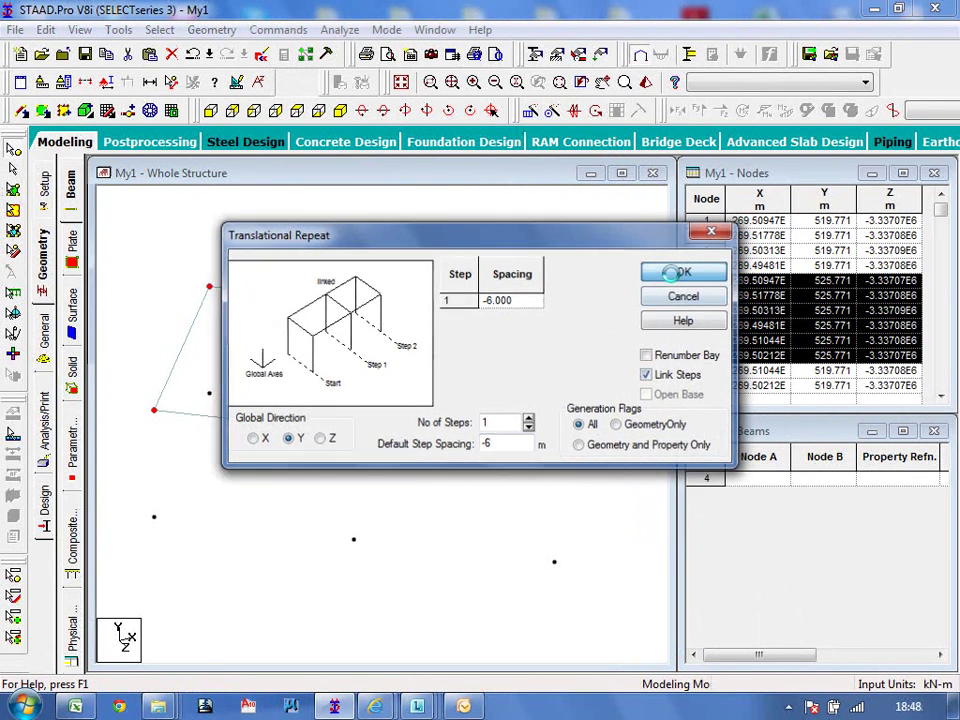
left_click(531, 396)
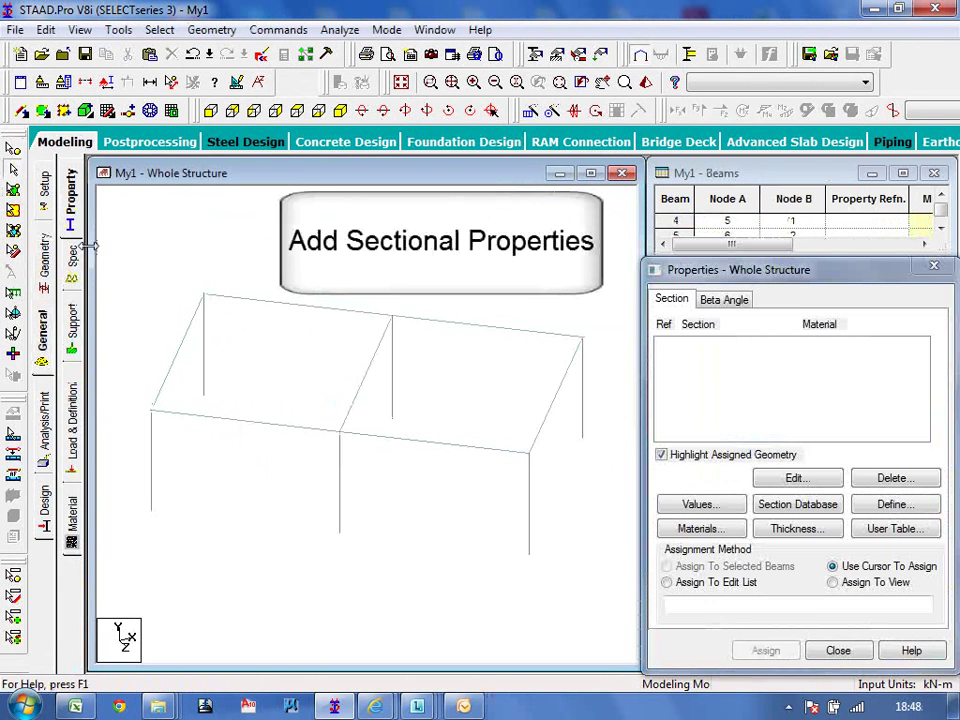
Add the HSST16X16X0.625 steel section to the property list
left_click(797, 504)
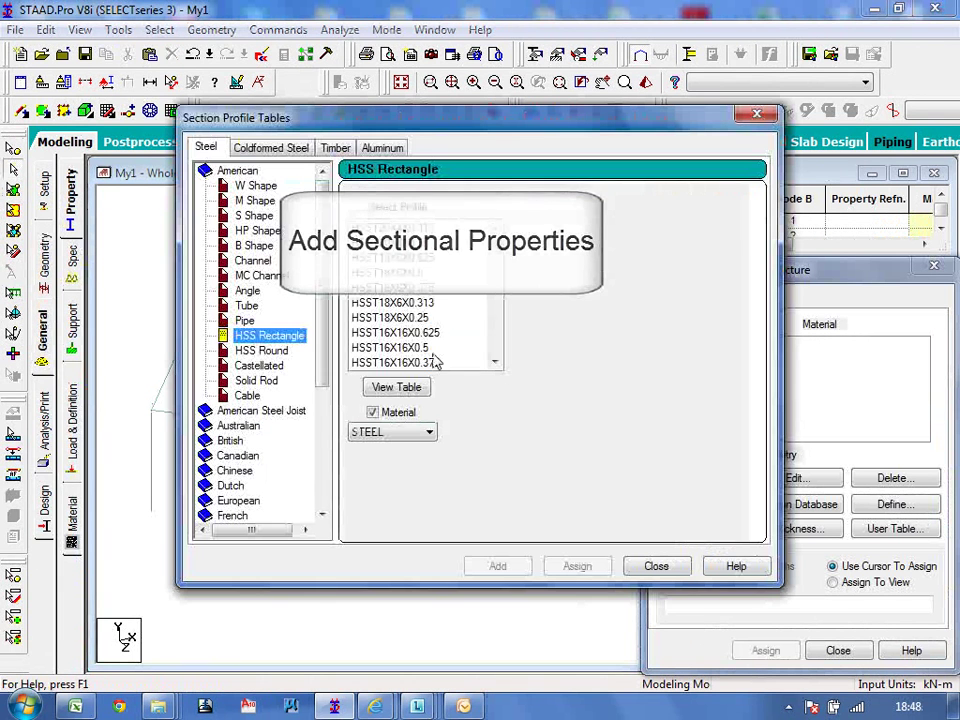
left_click(395, 332)
left_click(494, 567)
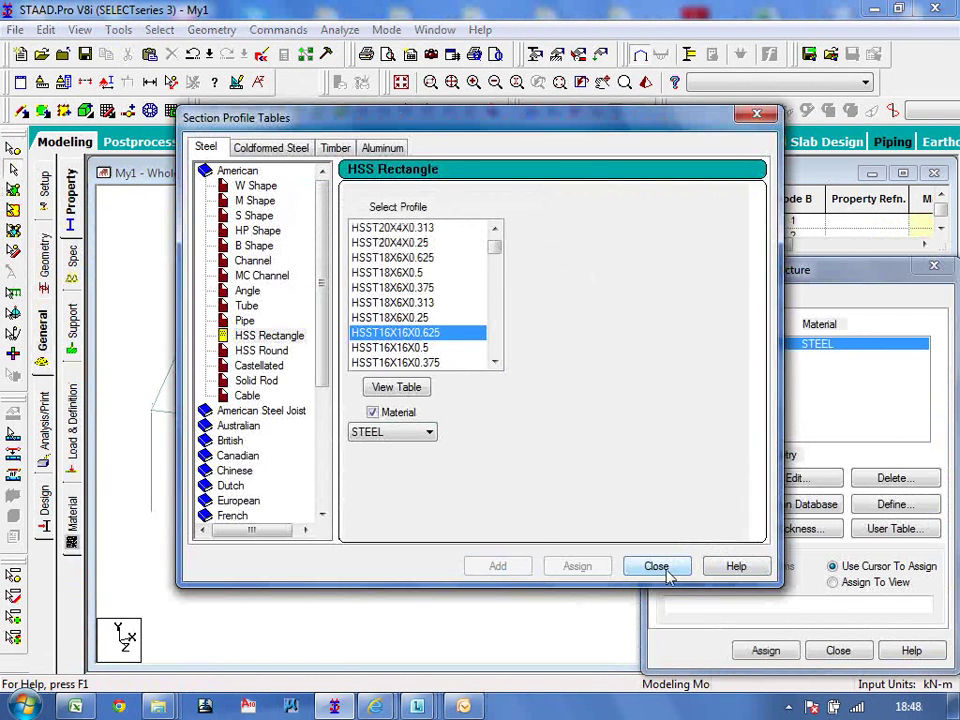
left_click(654, 567)
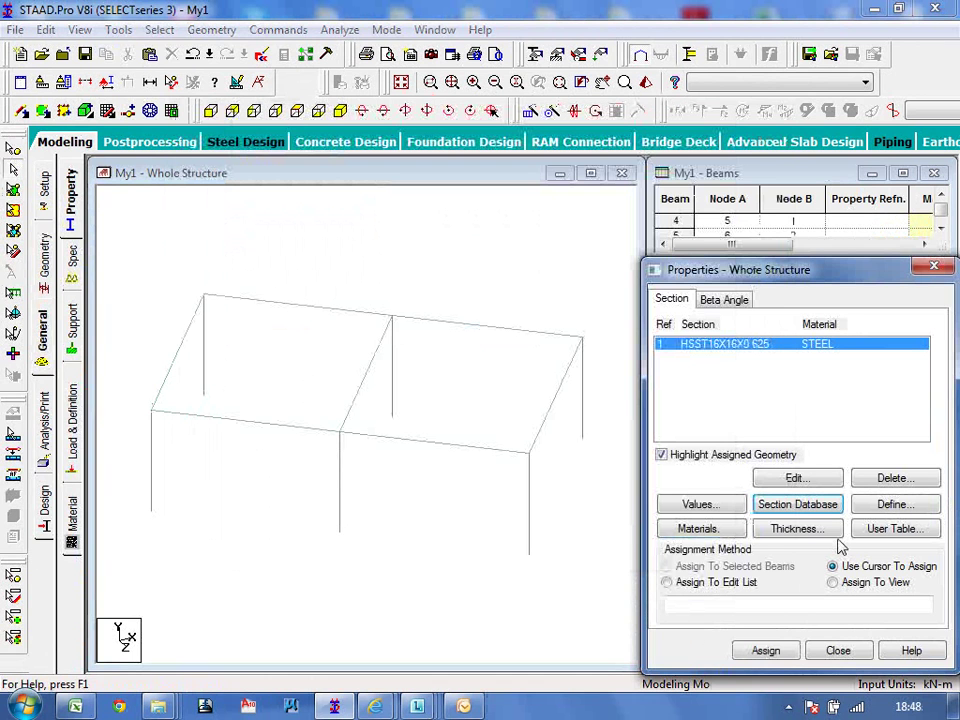
Create a 0.3 m plate thickness property with STEEL material
left_click(822, 529)
left_click(469, 421)
left_click(445, 437)
left_click(648, 283)
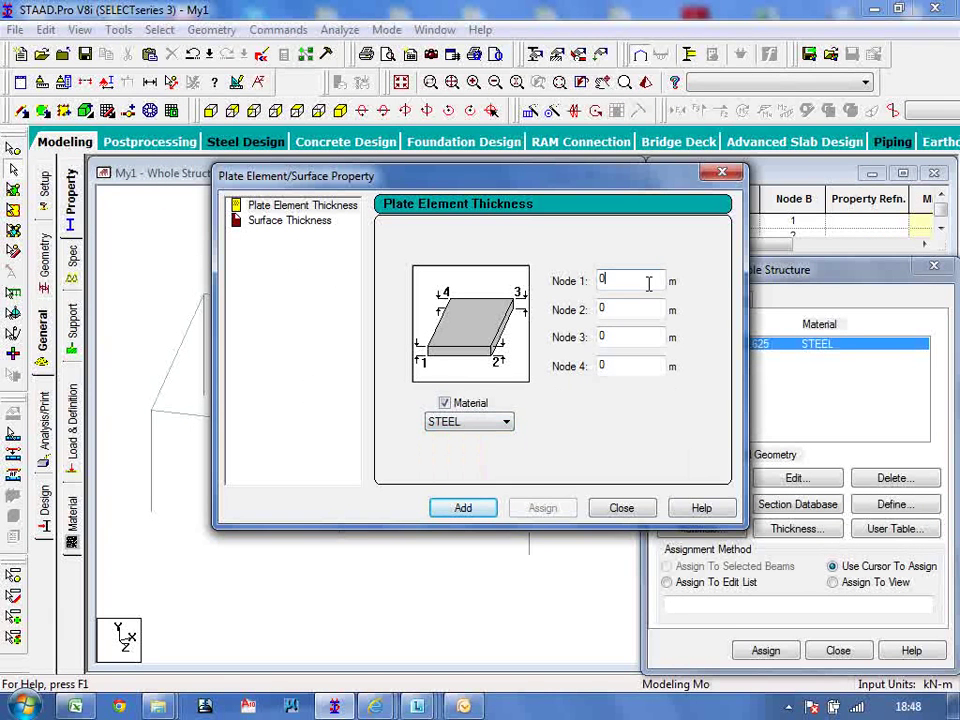
left_click(465, 508)
left_click(625, 510)
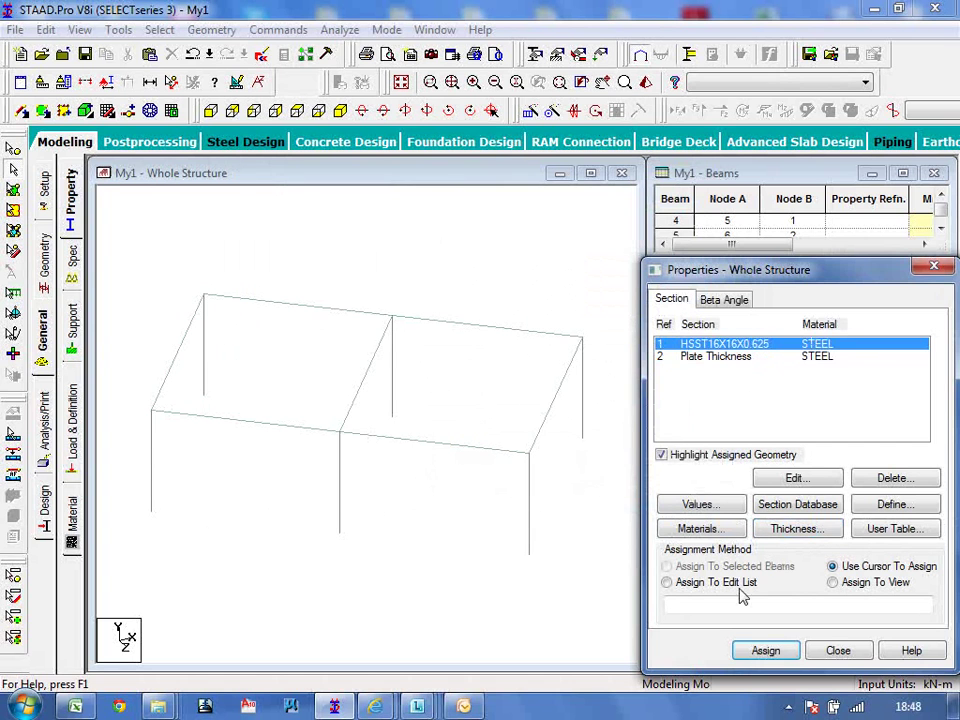
Assign HSST16X16X0.625 to all columns and the plate thickness to both plates in view
left_click(778, 650)
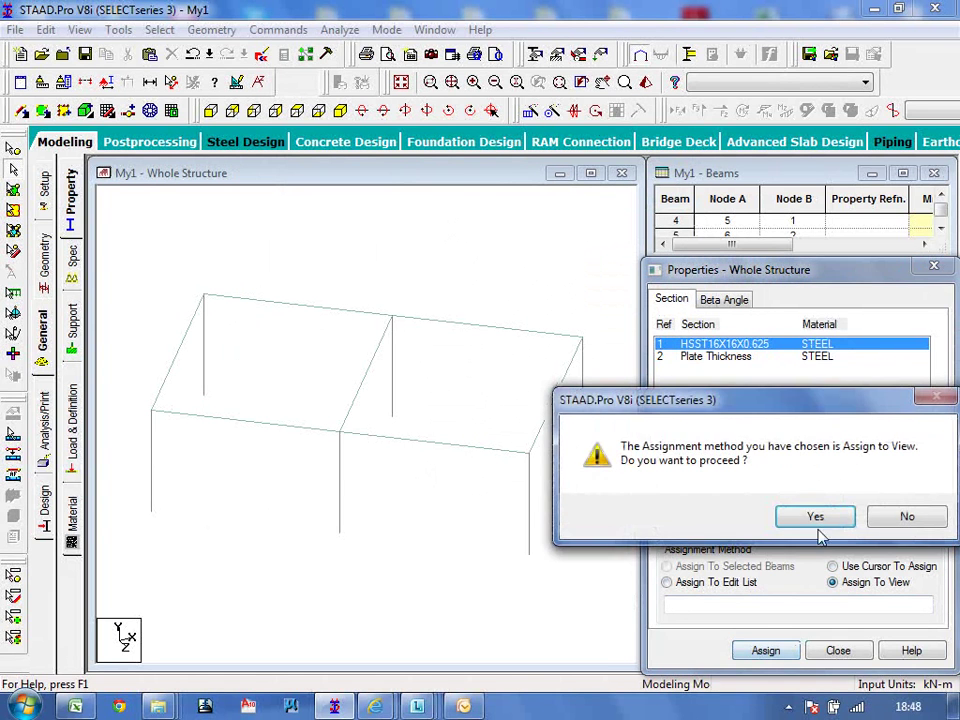
left_click(812, 517)
left_click(730, 357)
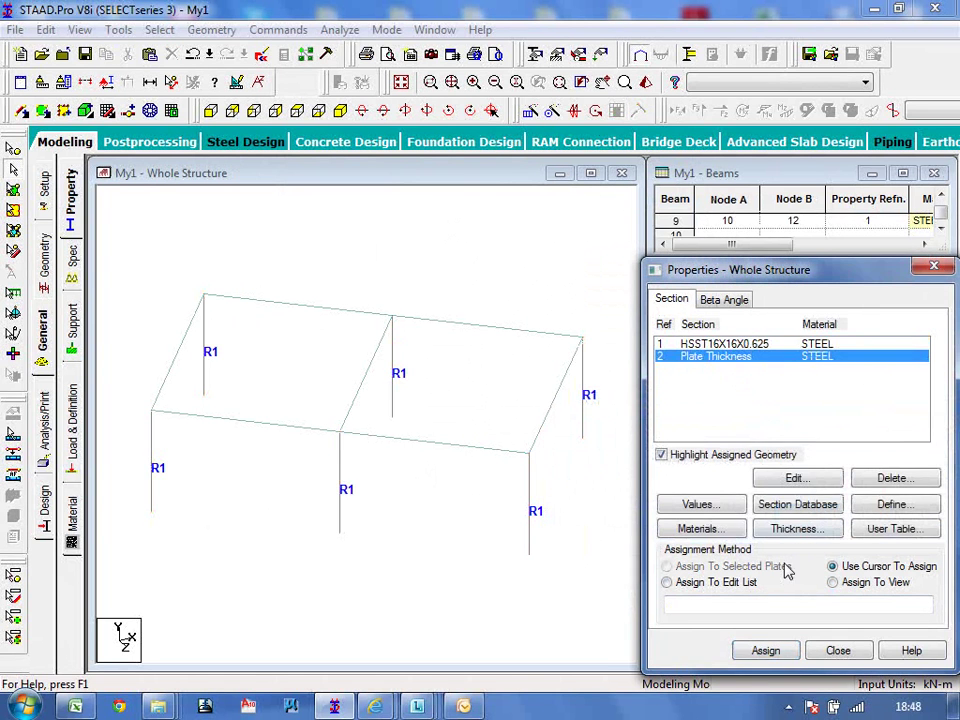
left_click(833, 582)
left_click(766, 650)
left_click(785, 517)
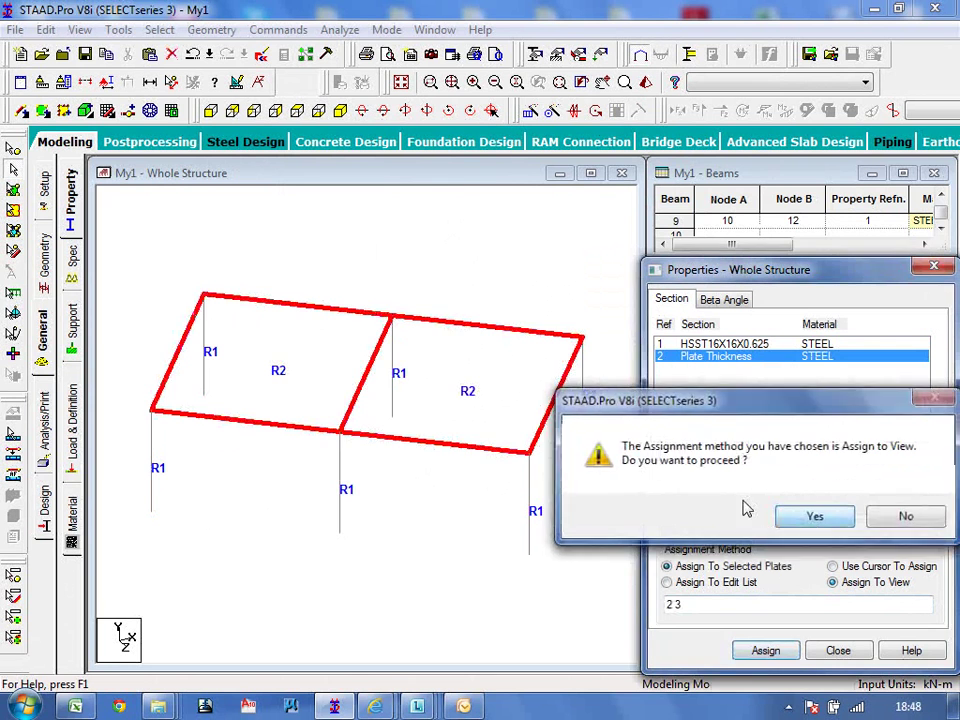
Create fixed support S2 and assign it to the six column base nodes in front view
left_click(68, 340)
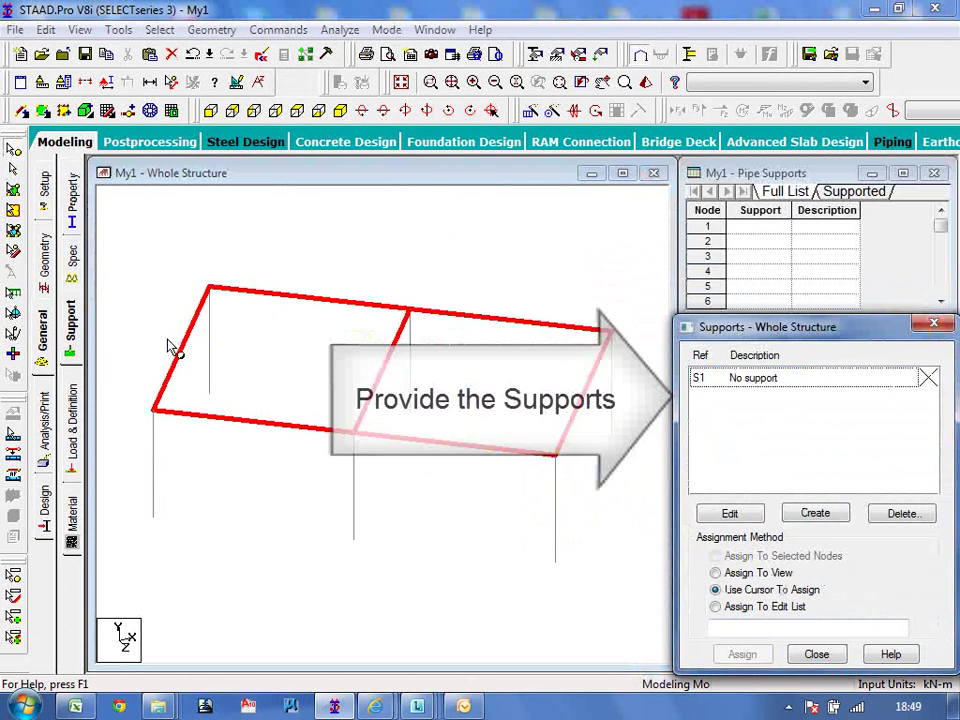
left_click(800, 518)
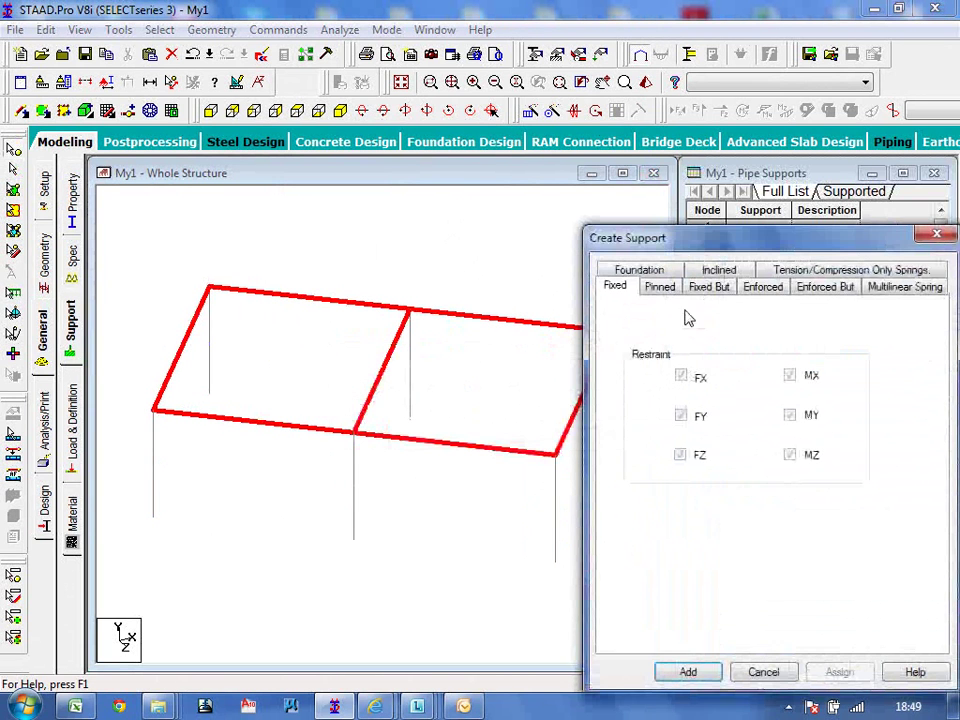
left_click(693, 676)
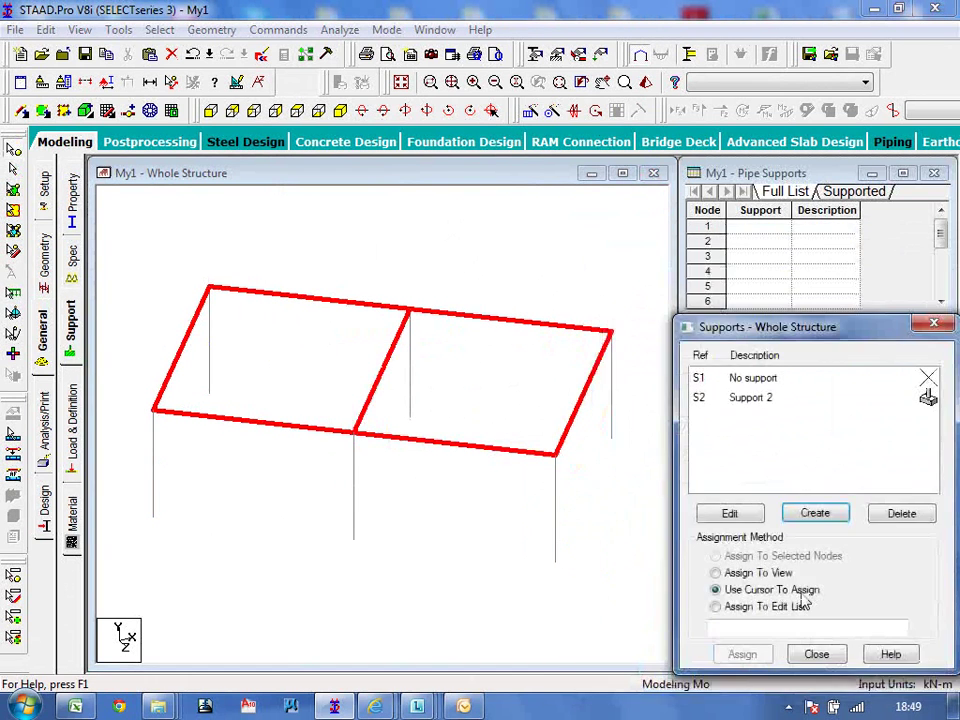
left_click(740, 400)
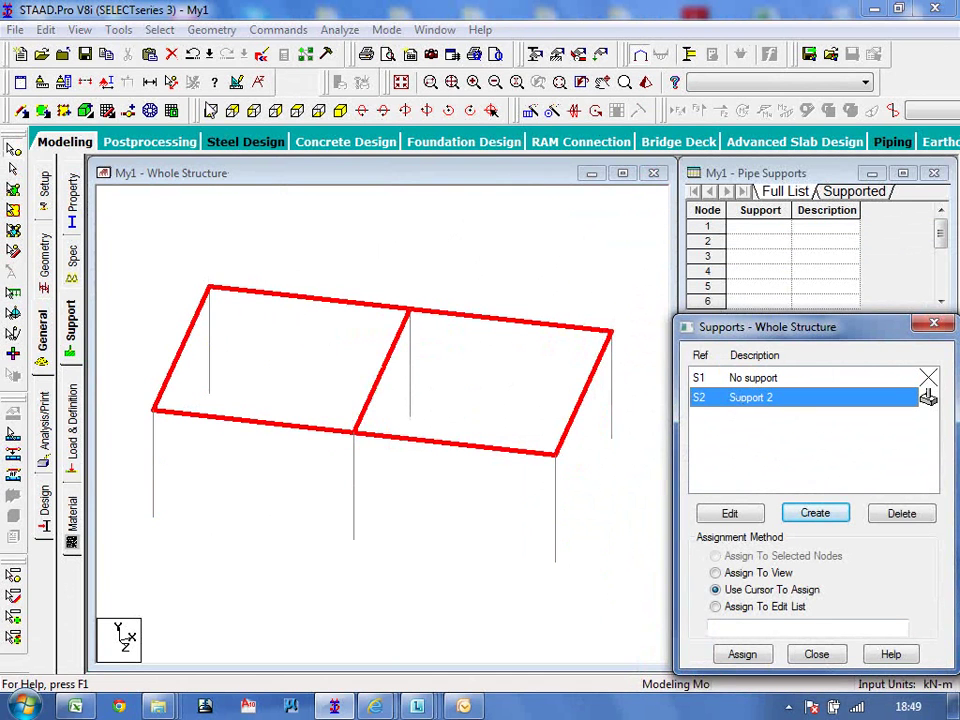
left_click(210, 110)
left_click_drag(140, 460, 604, 519)
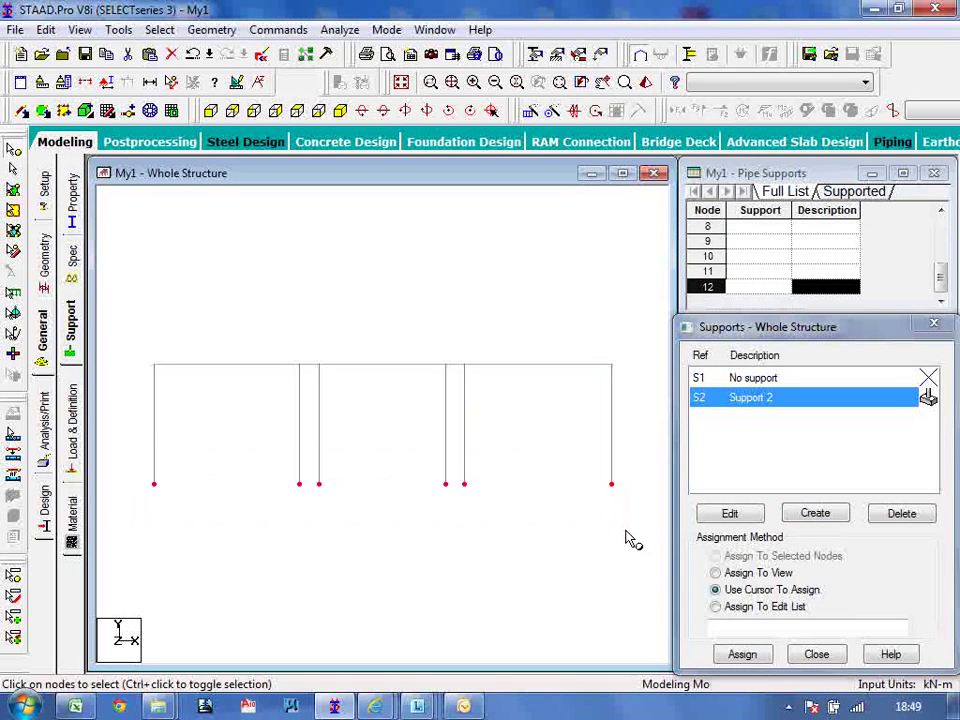
left_click(742, 654)
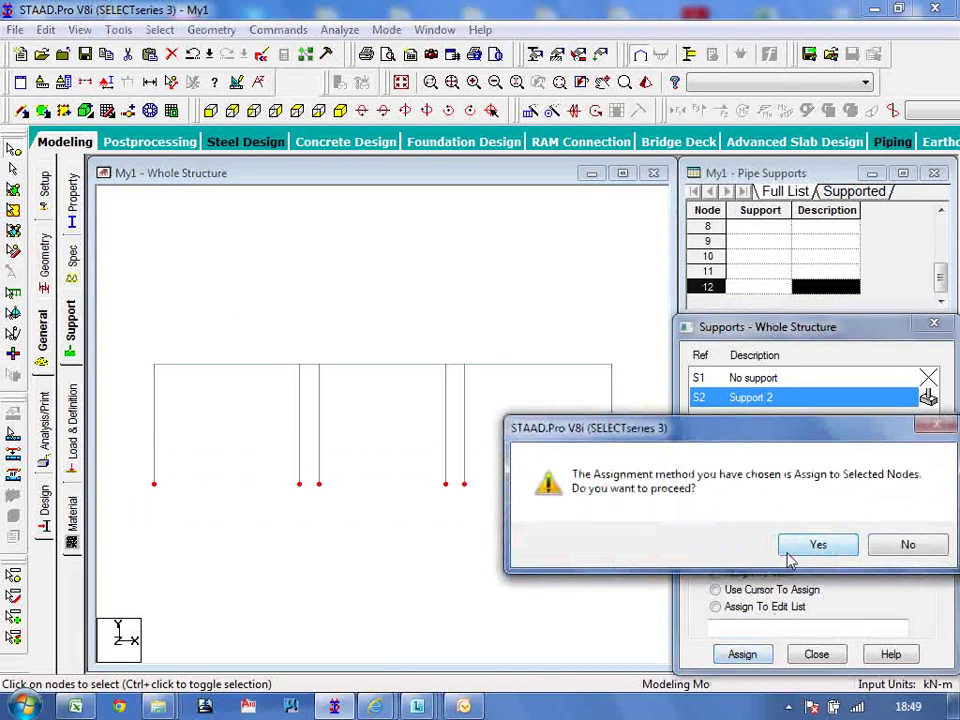
left_click(821, 542)
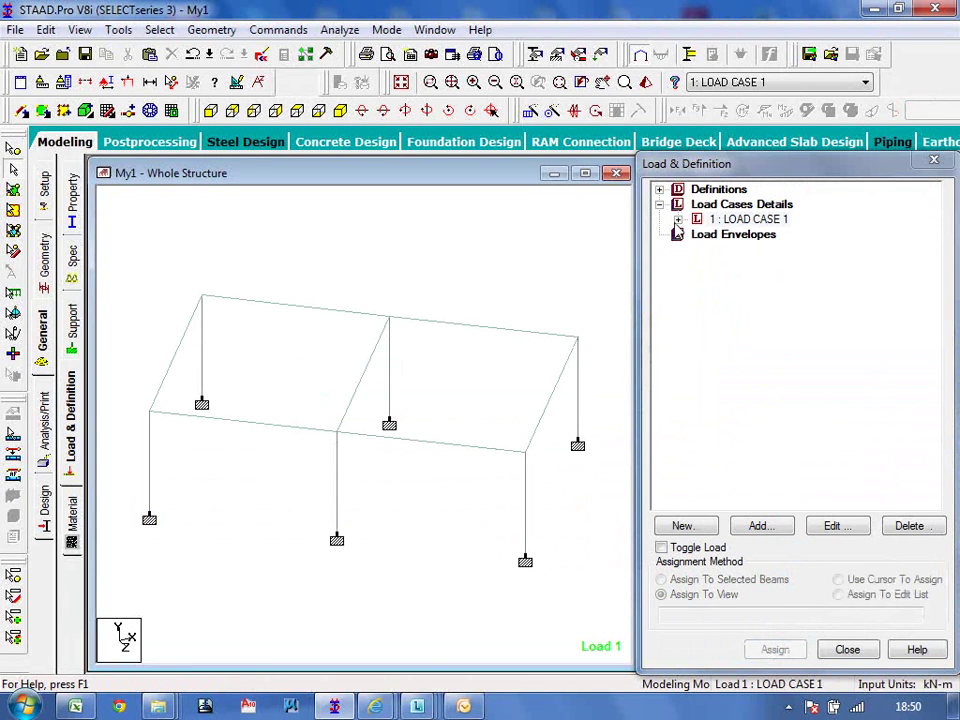
Add a Perform Analysis command under LOAD CASE 1
left_click(676, 222)
left_click(43, 420)
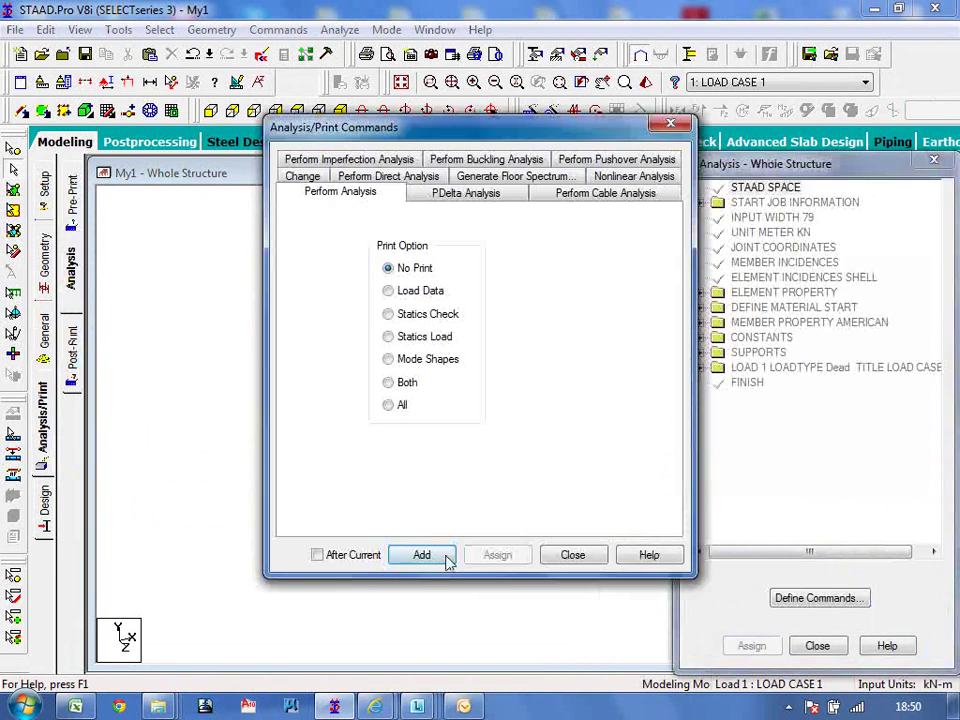
left_click(420, 553)
left_click(590, 555)
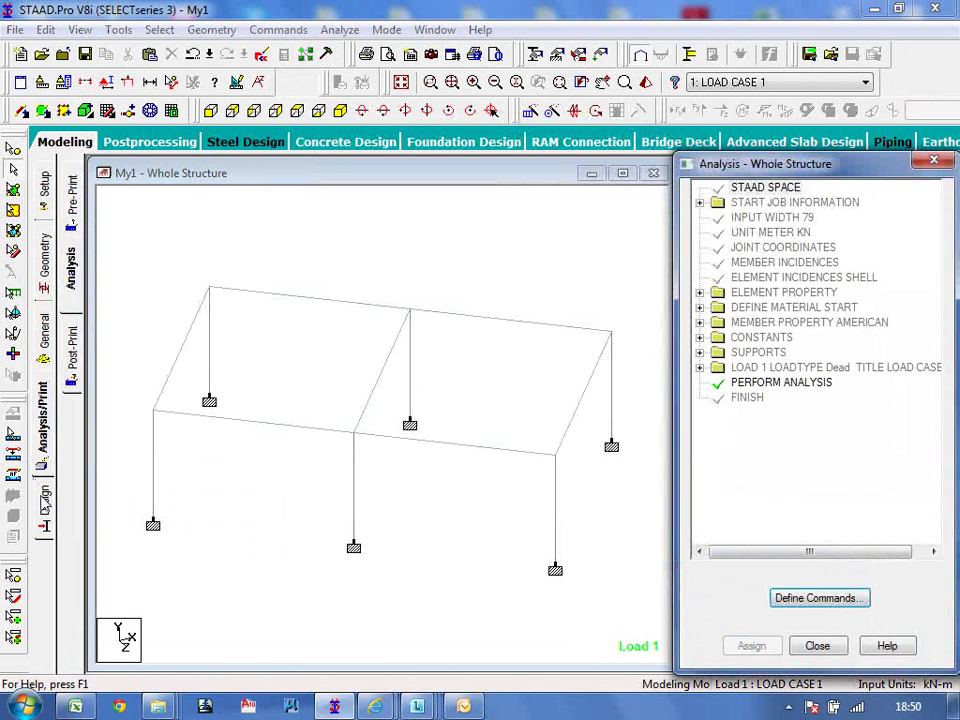
Set the design code to IS800 2007 LSD and assign CHECK CODE to all members in view
left_click(46, 501)
left_click(862, 190)
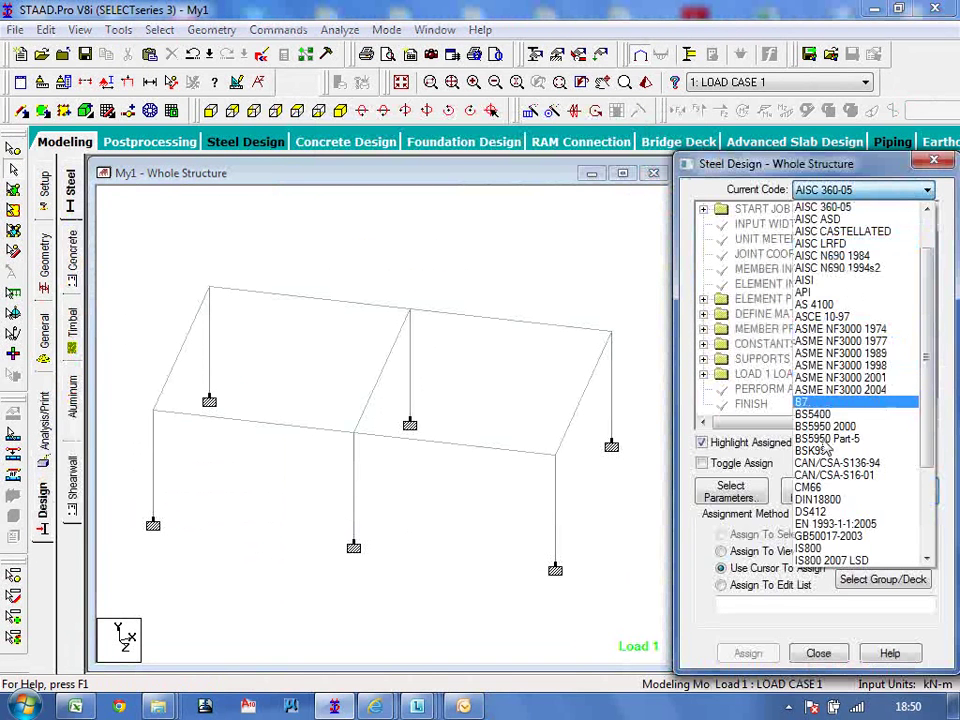
scroll(830, 510, "down", 1)
left_click(836, 537)
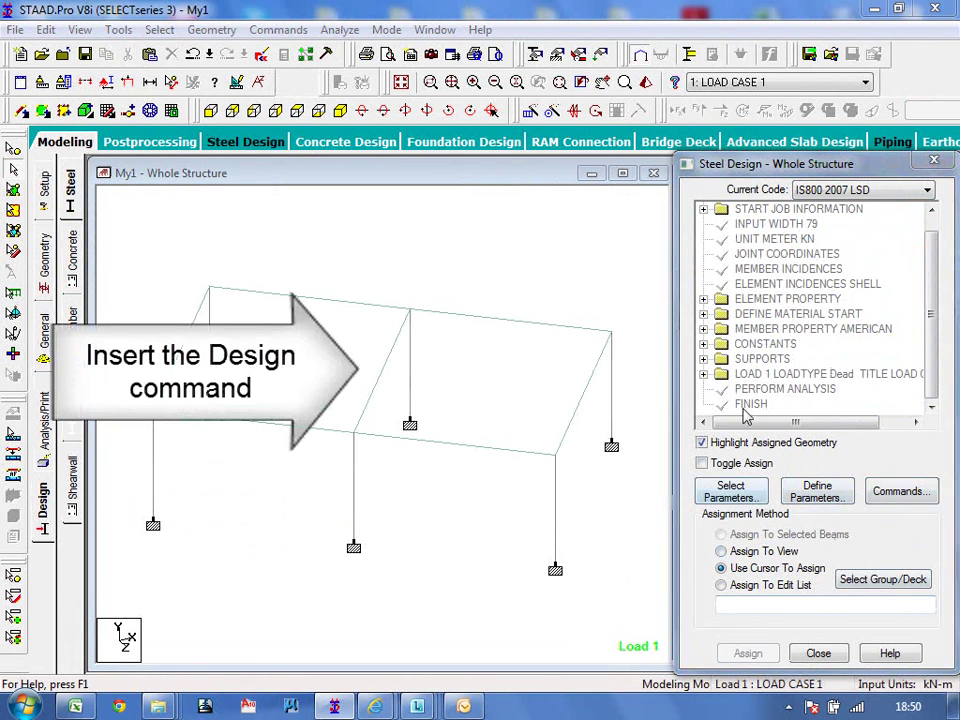
left_click(455, 276)
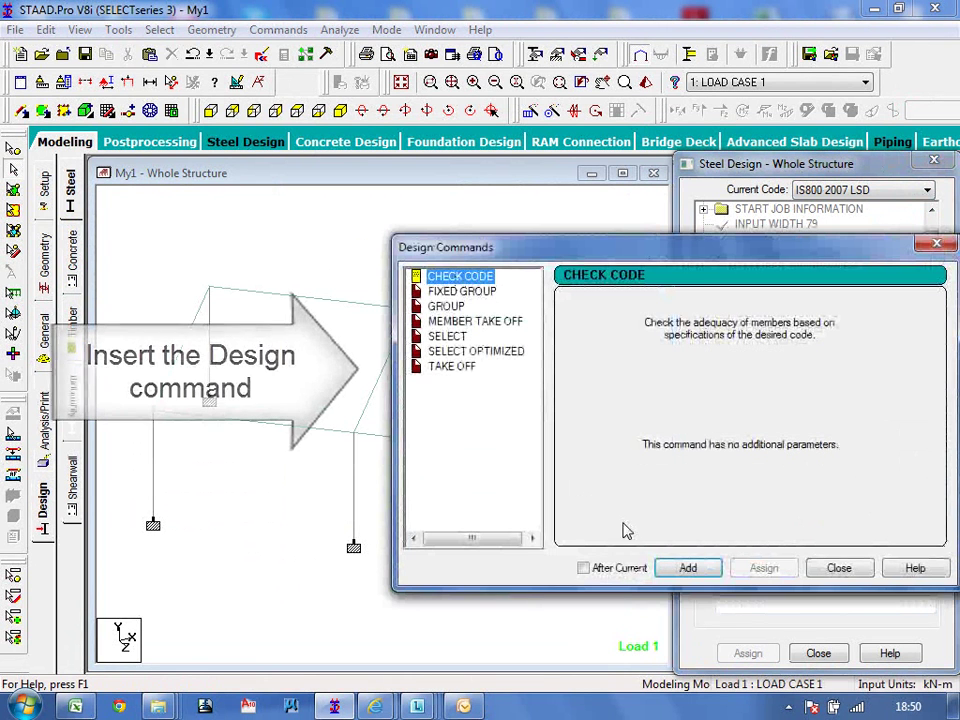
left_click(670, 568)
left_click(790, 389)
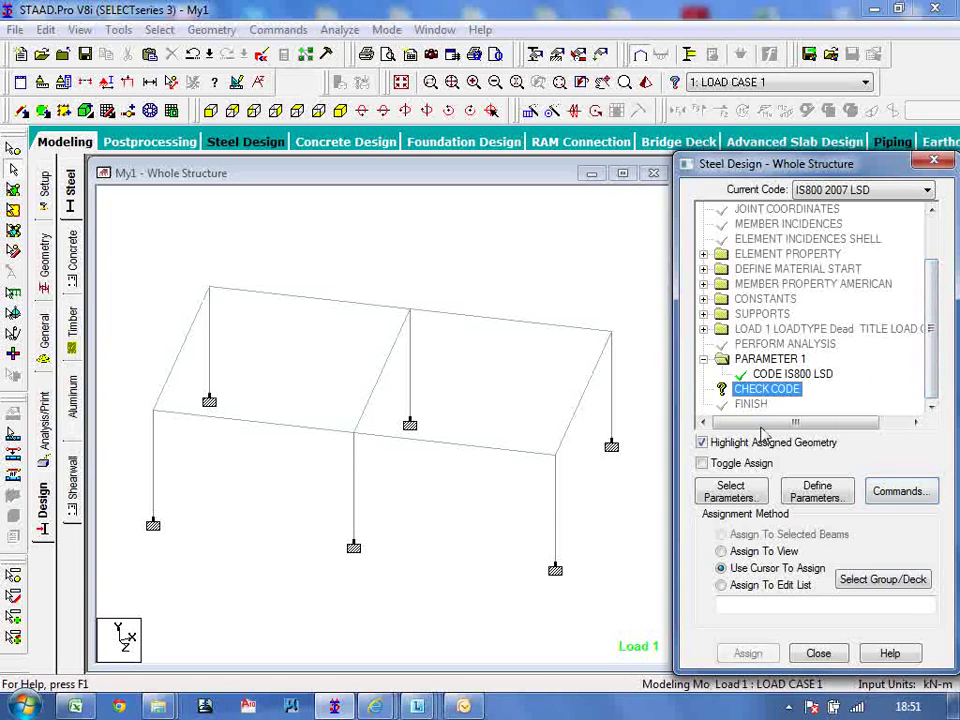
left_click(749, 653)
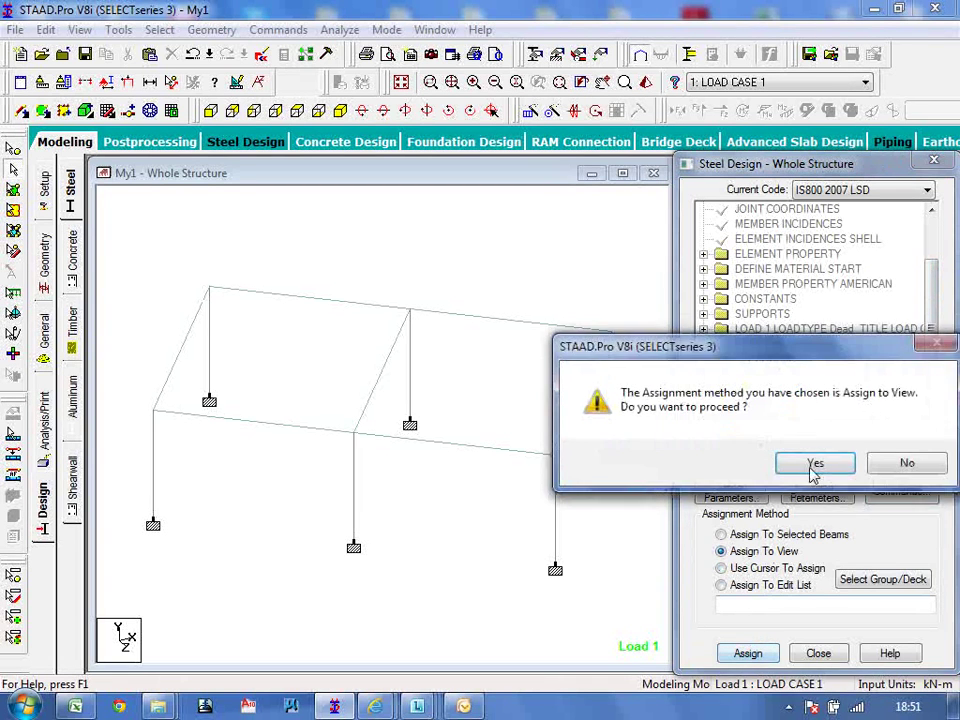
left_click(816, 463)
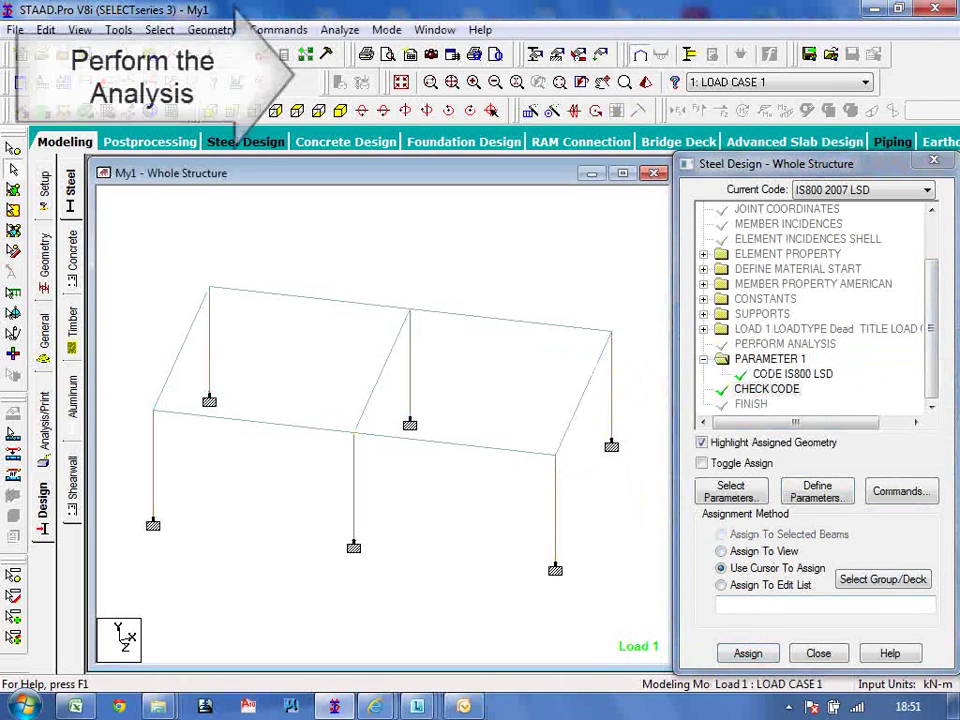
Save the model, run the analysis, and go to post-processing mode
left_click(339, 29)
left_click(372, 51)
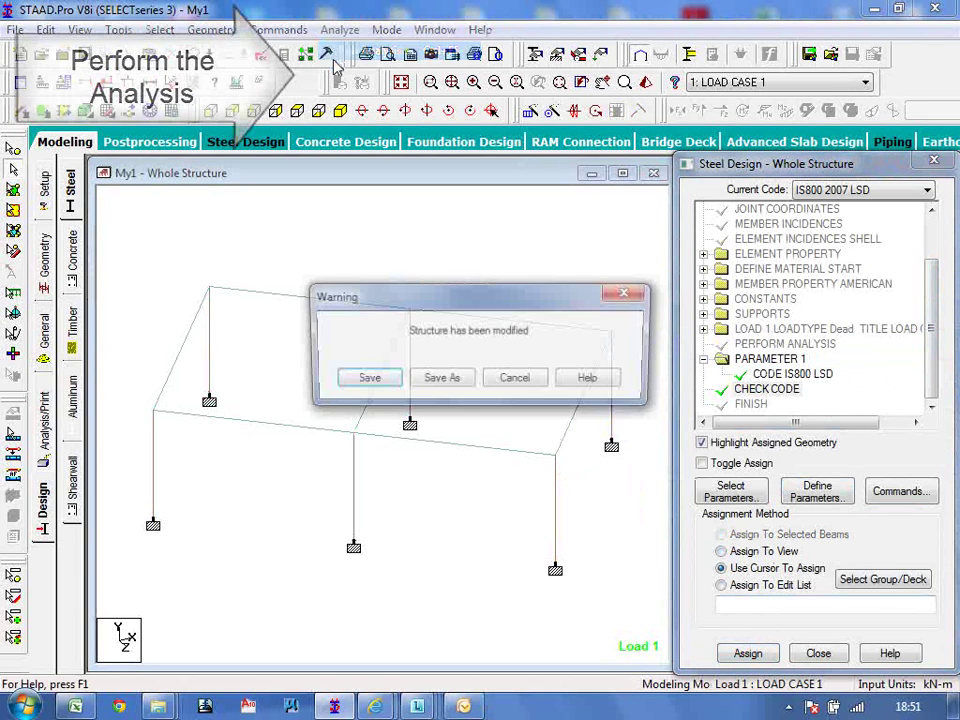
key("Return")
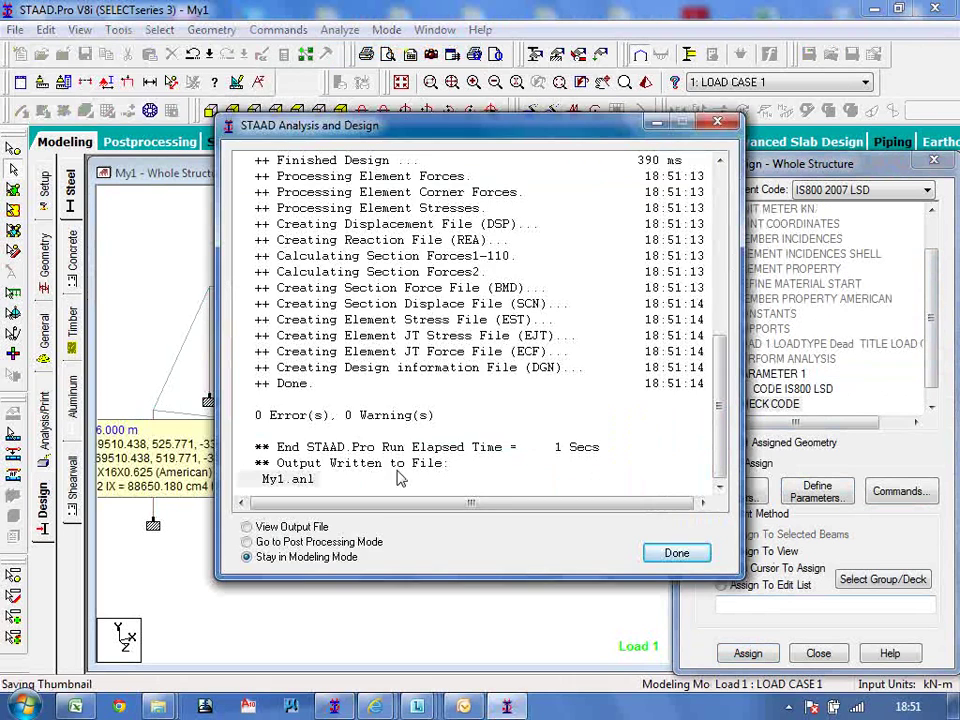
left_click(360, 541)
left_click(676, 553)
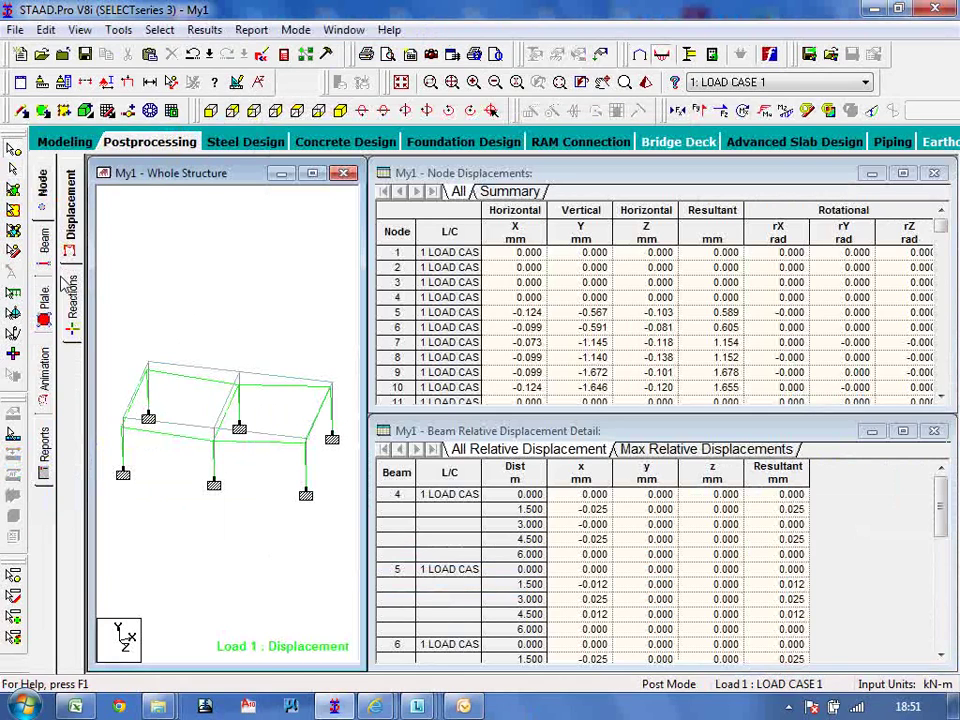
Inspect the support reactions, beam end forces and the IS-800 design output report
left_click(73, 293)
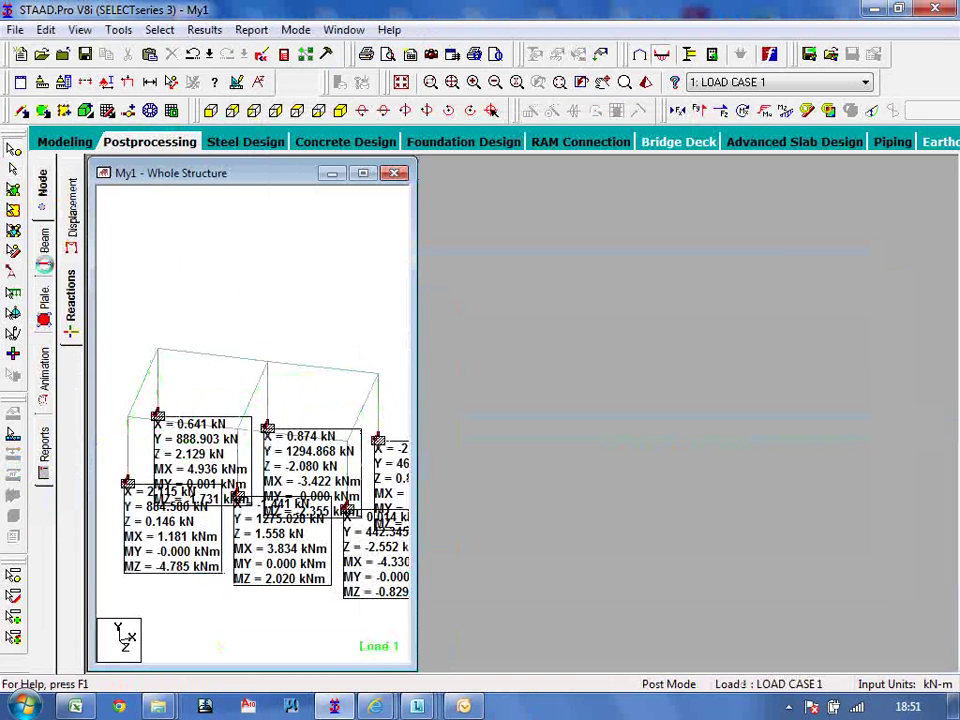
left_click(43, 240)
left_click(456, 345)
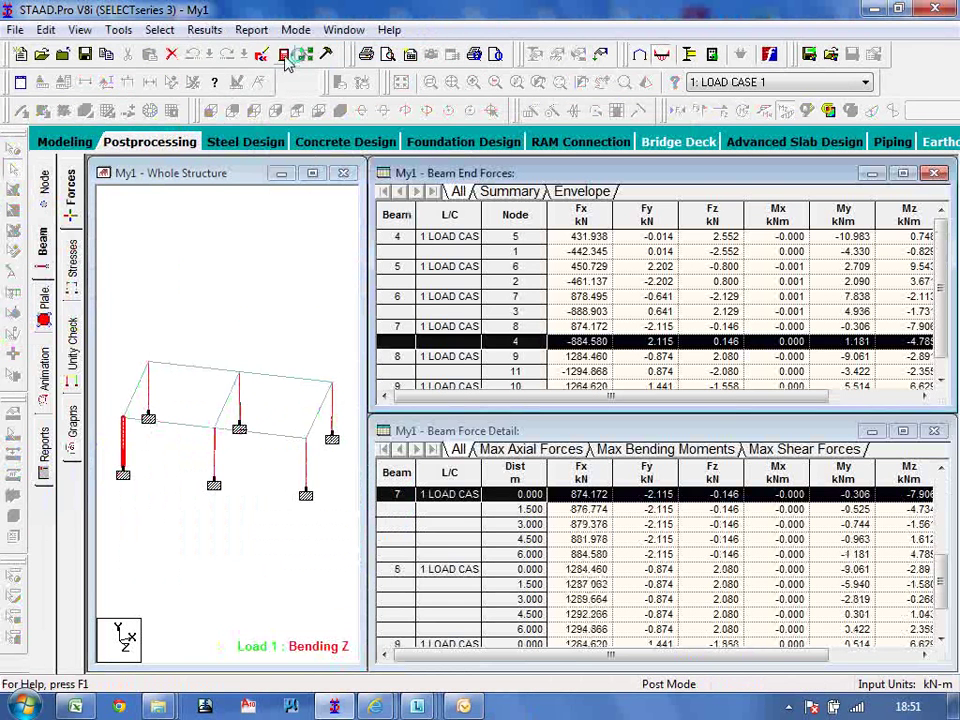
double_click(460, 518)
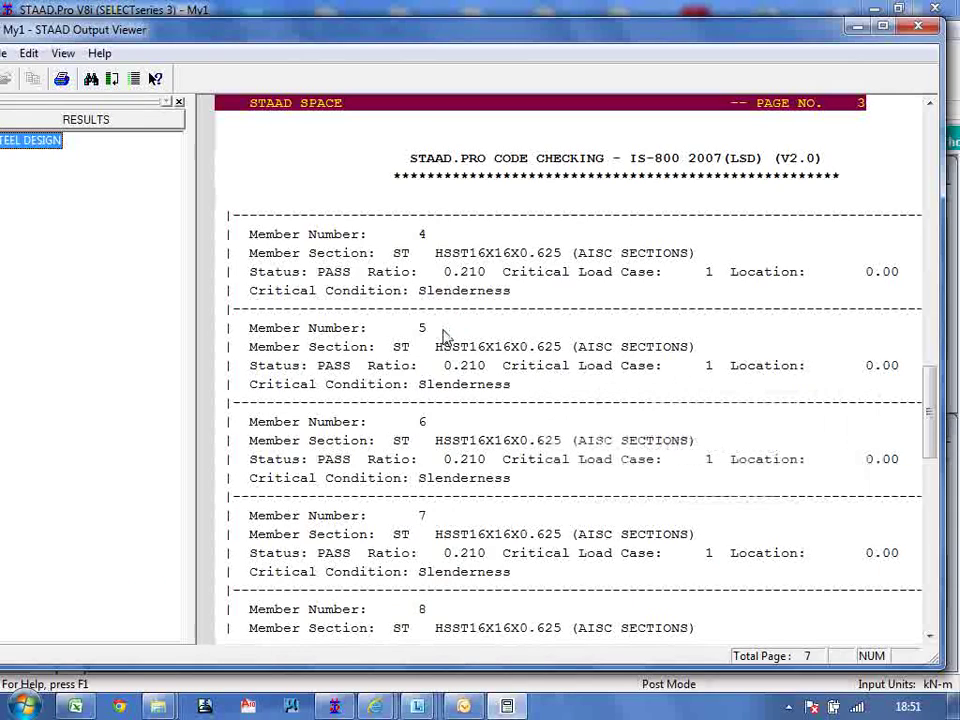
scroll(475, 399, "down", 8)
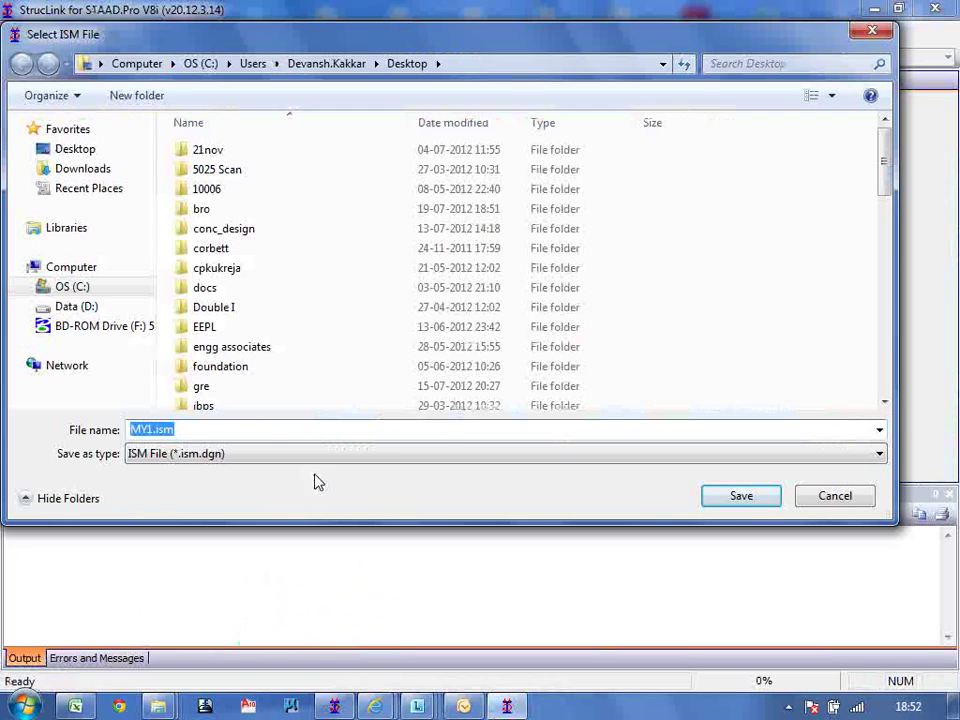
Name the repository MYTollPlaza, create the new ISM file, and complete the export
left_click(150, 429)
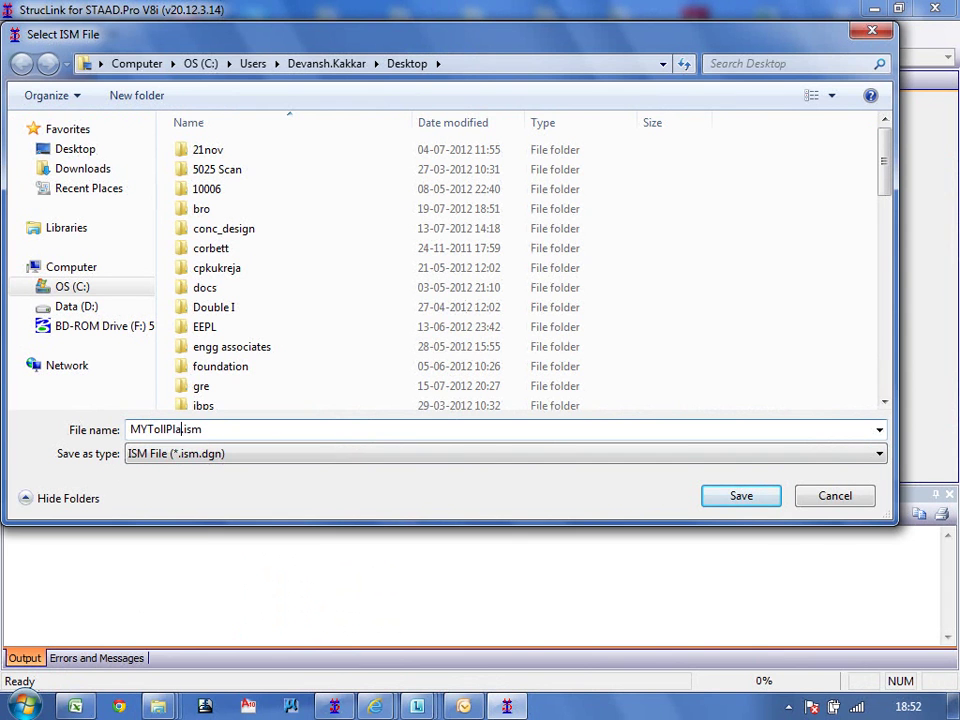
type("TollPlaza")
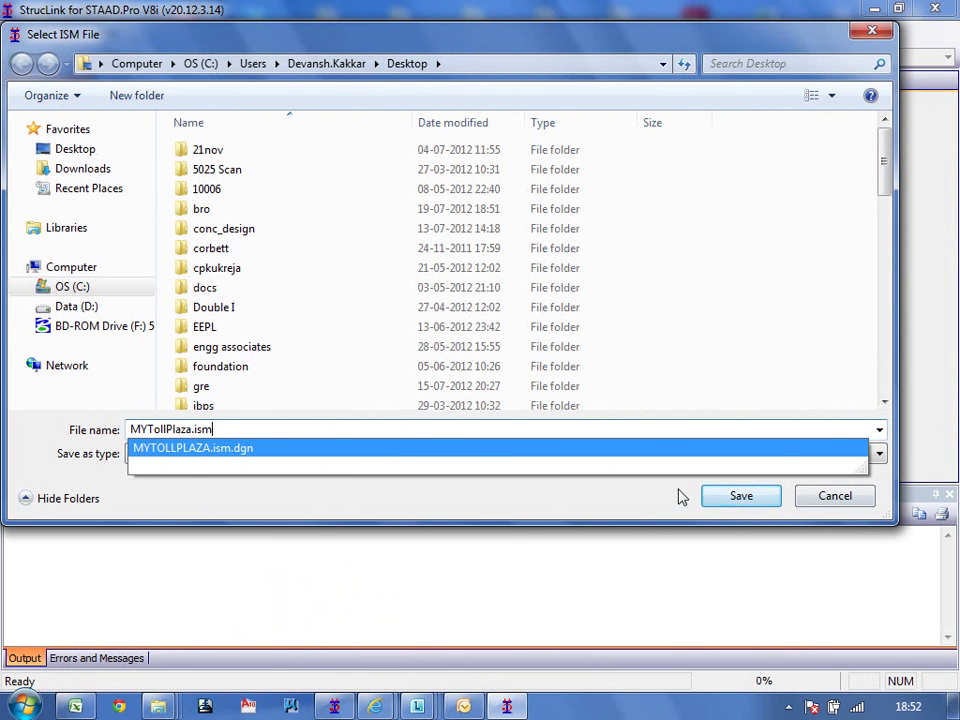
left_click(739, 496)
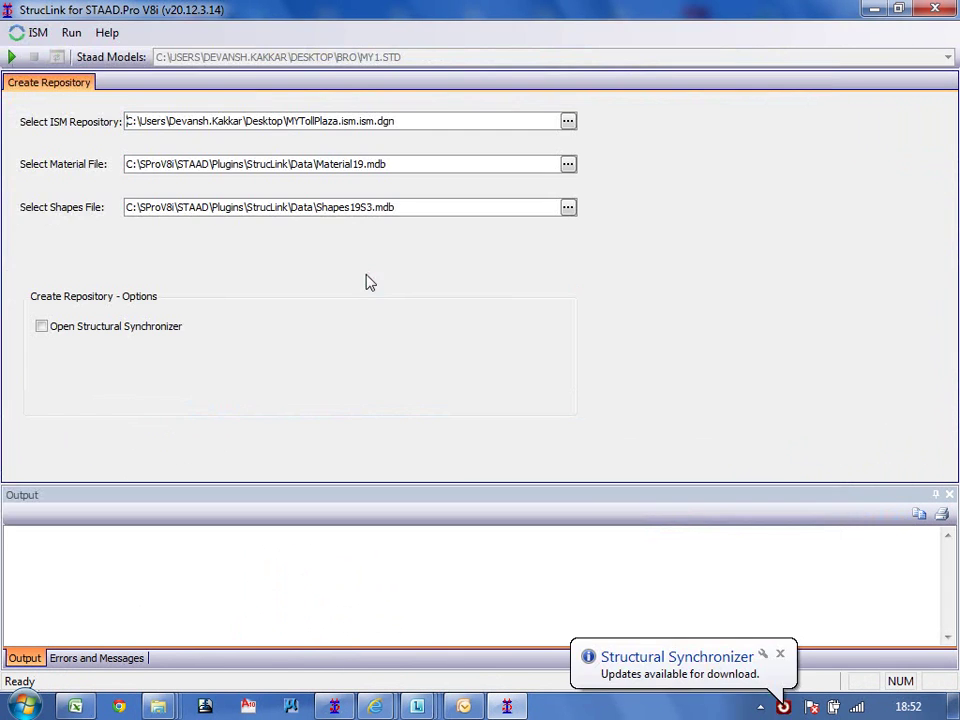
left_click(11, 57)
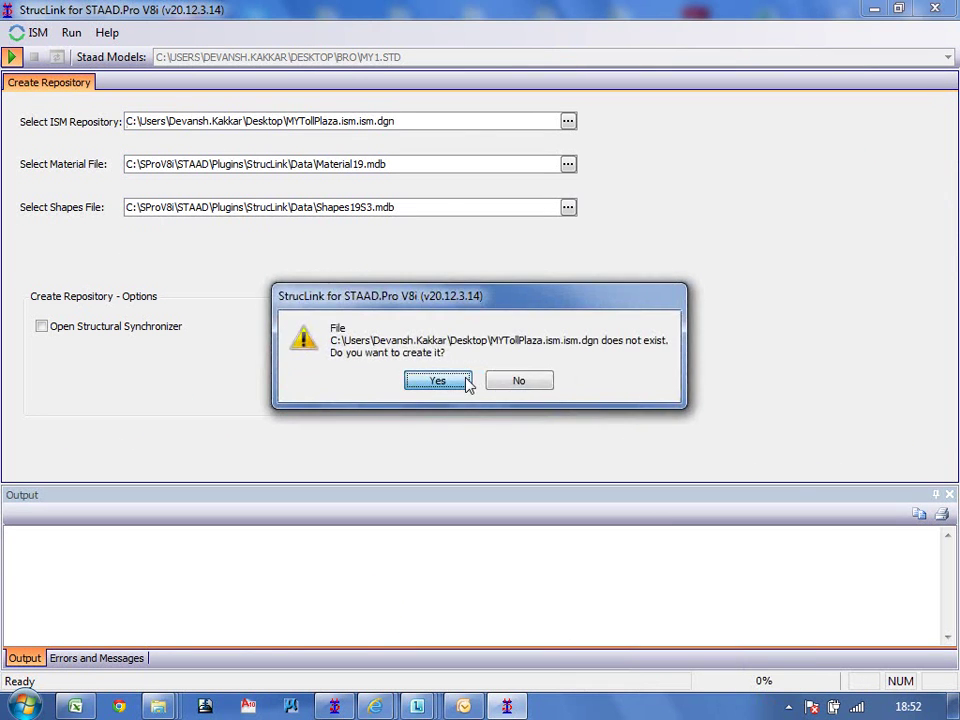
left_click(437, 381)
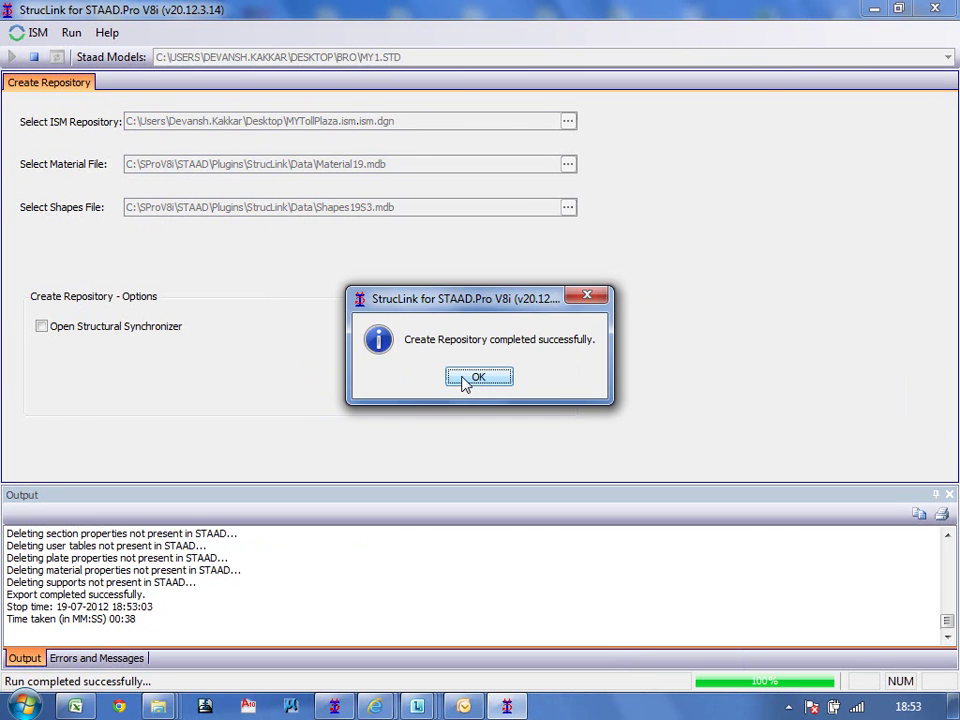
left_click(465, 380)
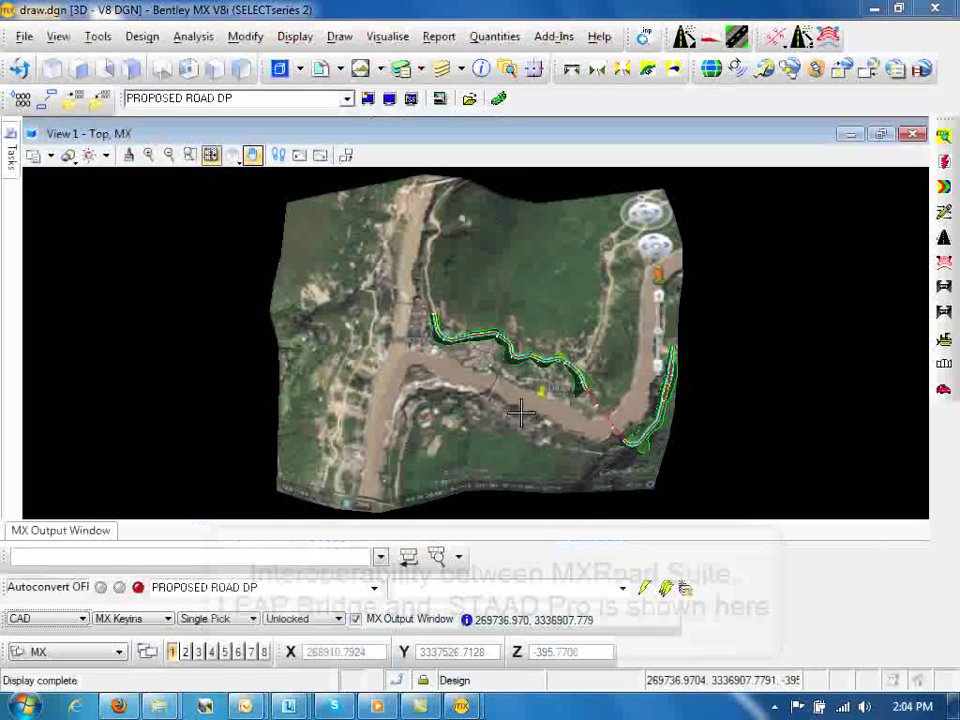
Zoom onto the river crossing, tilt the view into 3-D, and open the References list
left_click(149, 156)
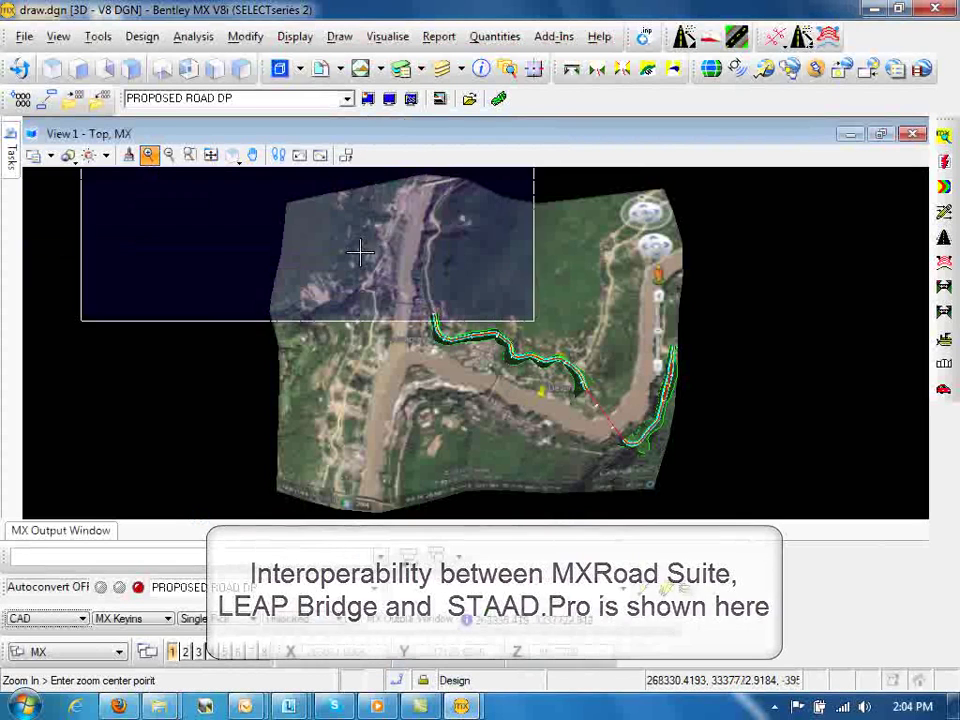
left_click(470, 360)
left_click(492, 375)
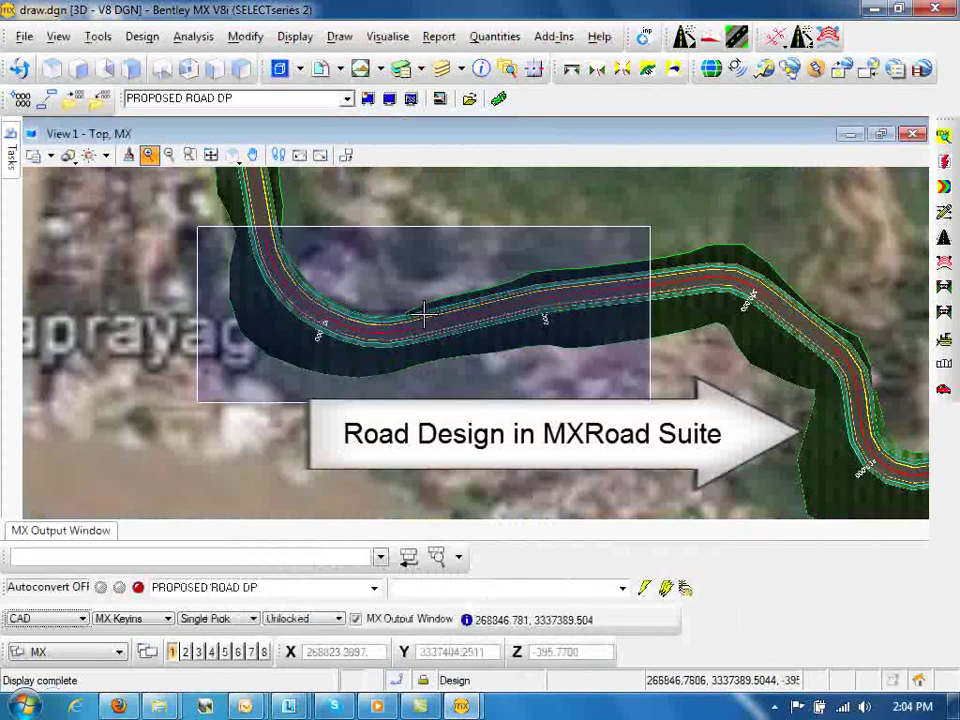
left_click(233, 156)
left_click(252, 176)
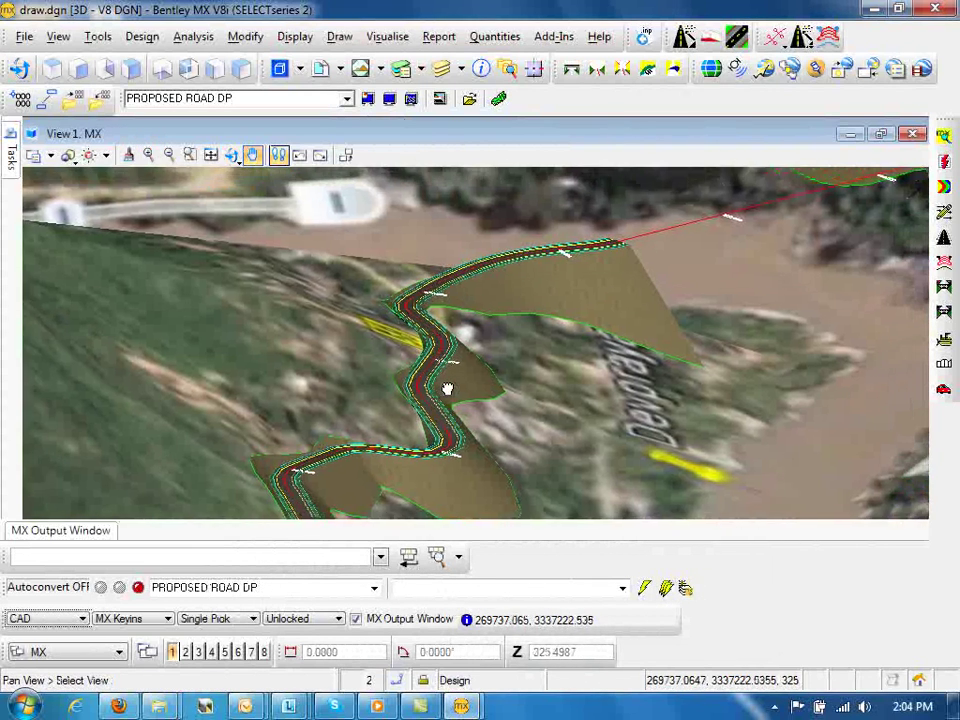
left_click_drag(446, 390, 330, 420)
right_click(330, 420)
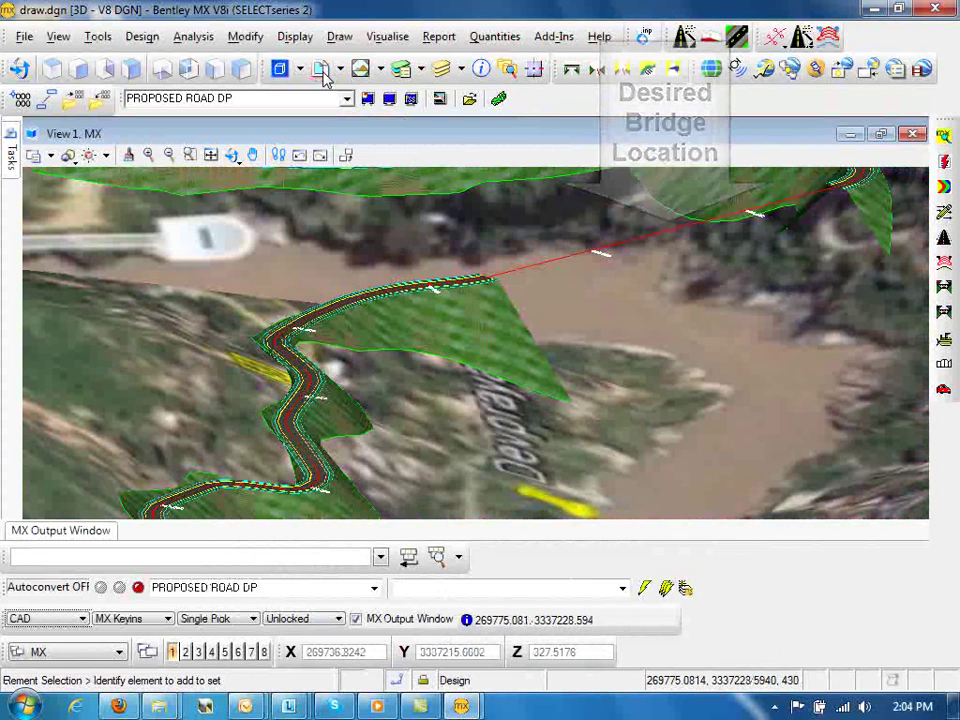
left_click(322, 72)
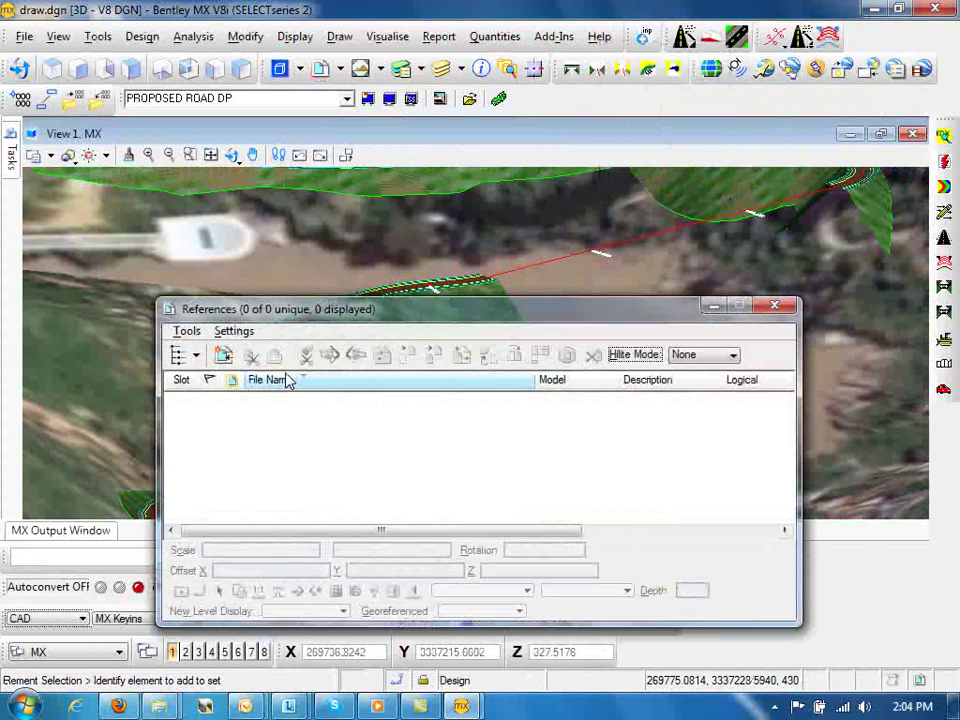
Attach proposed bridge.dgn from the Interoperable folder as a reference
left_click(224, 356)
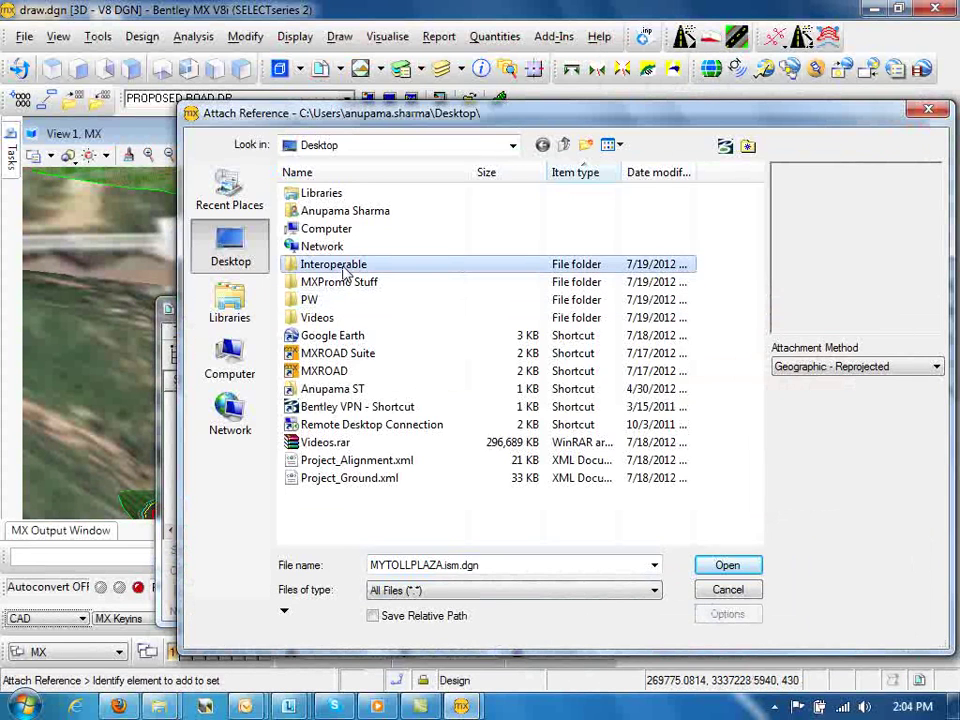
double_click(335, 262)
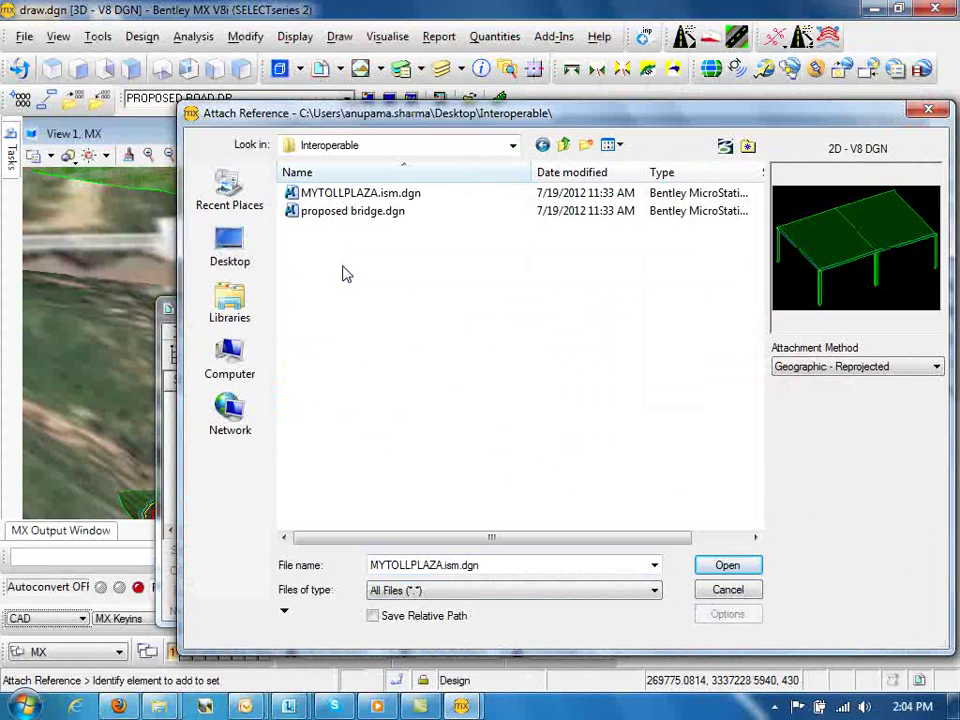
left_click(355, 211)
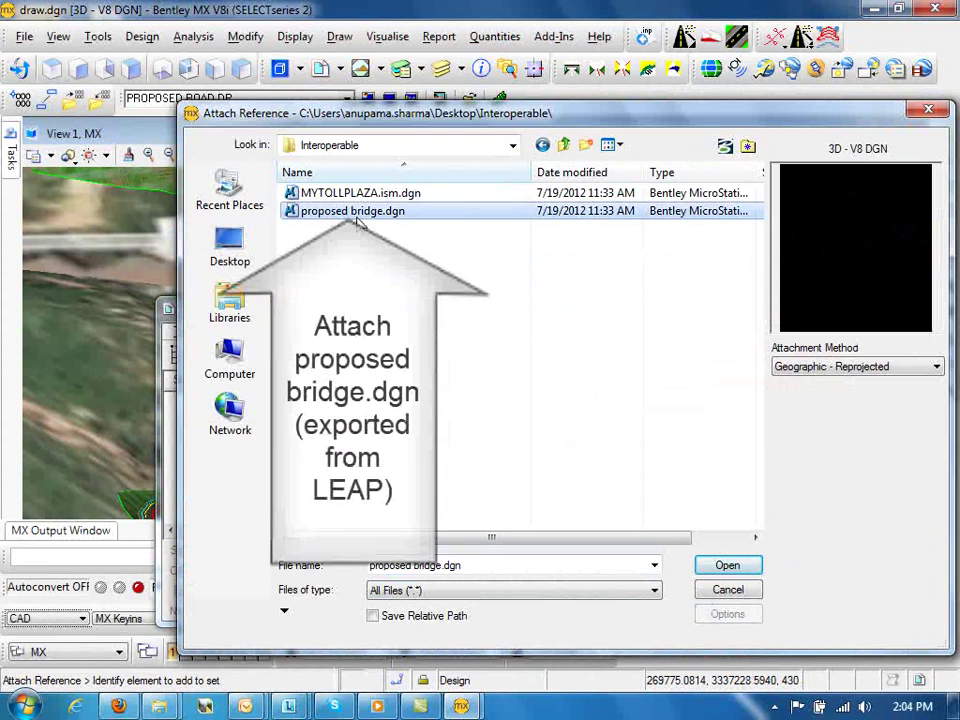
left_click(724, 565)
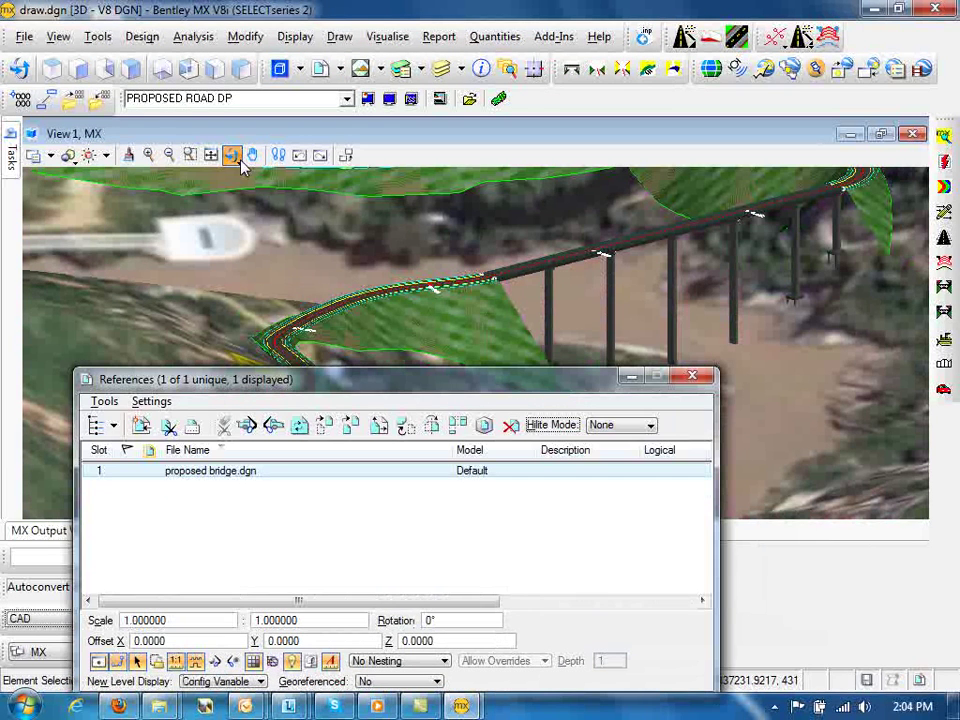
Rotate the view to inspect the bridge, then return to Top view
left_click(233, 155)
left_click(279, 176)
left_click(399, 251)
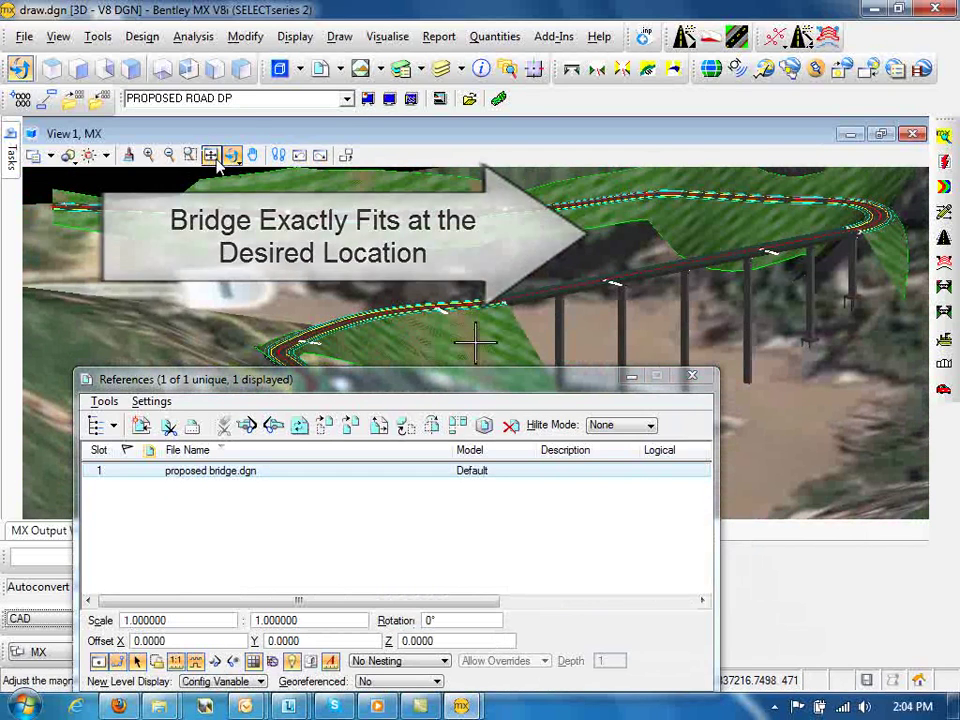
left_click(232, 155)
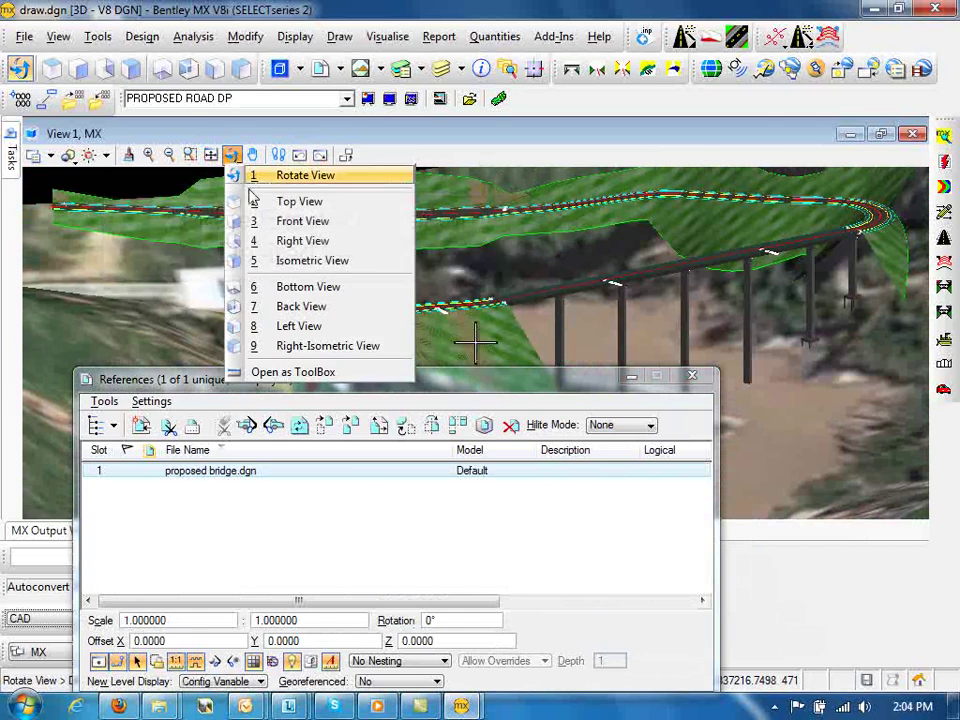
left_click(298, 199)
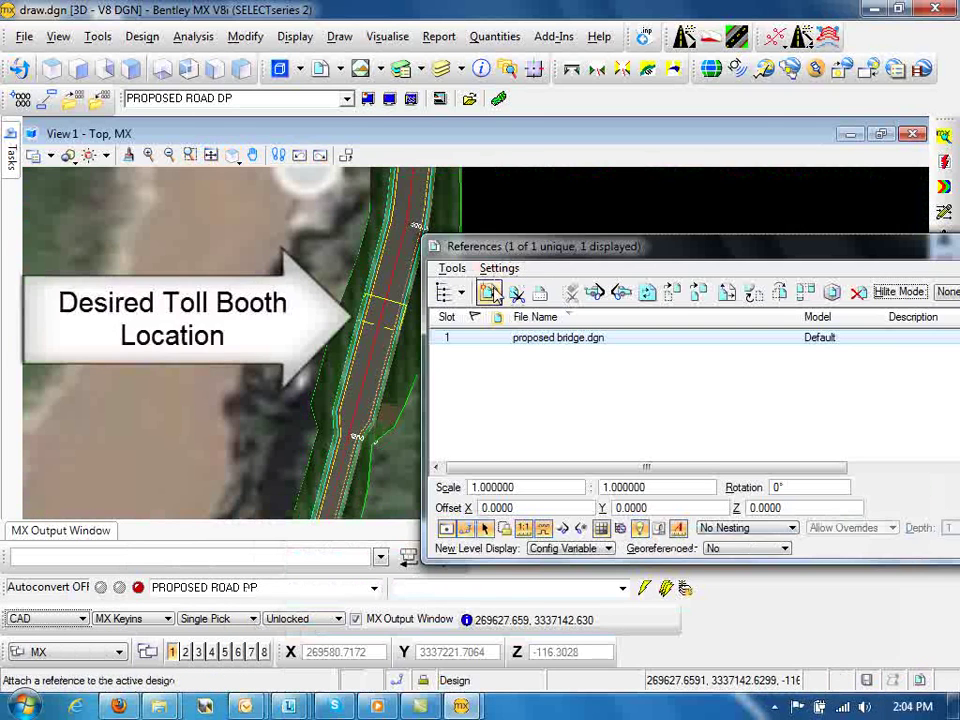
left_click(490, 292)
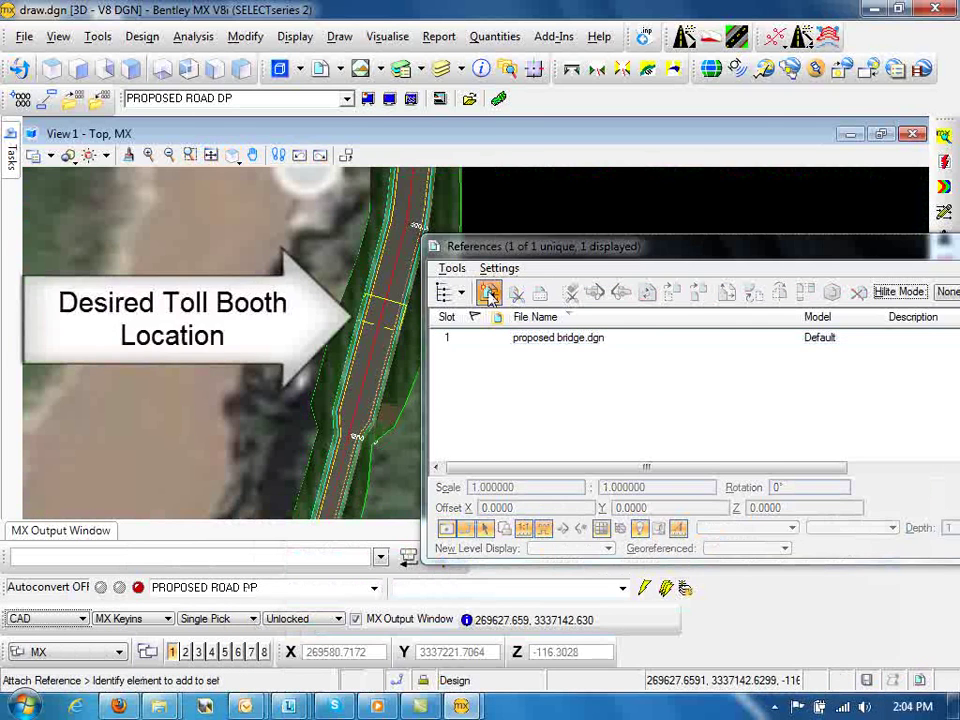
Attach MYTOLLPLAZA.ism.dgn as the second reference
left_click(362, 194)
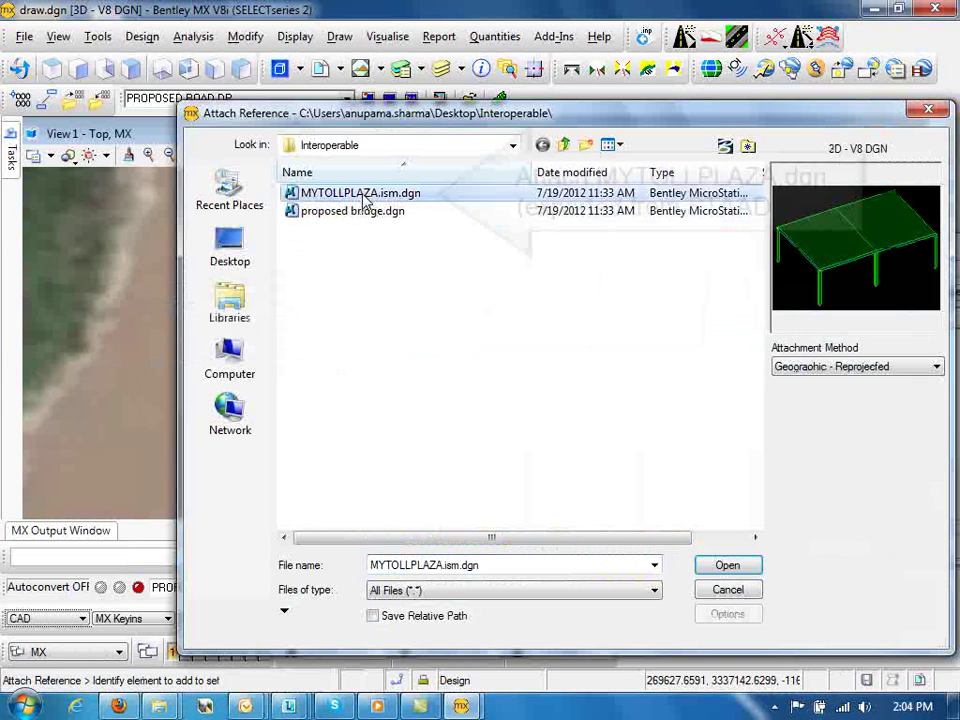
left_click(724, 565)
left_click(594, 233)
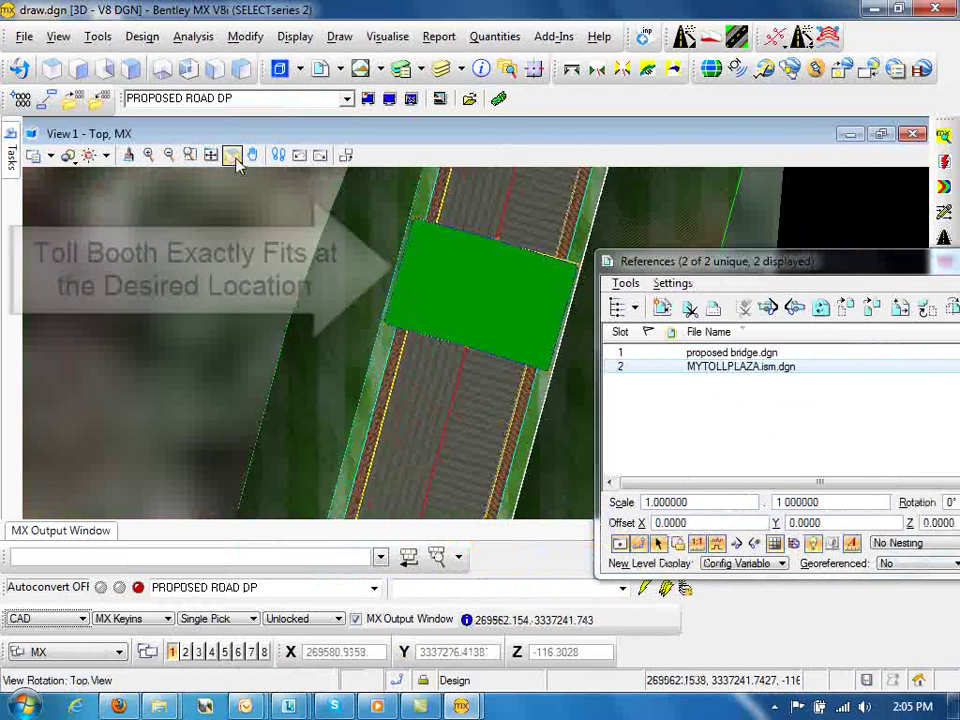
Rotate and tilt around the toll booth, then zoom out to the whole road
left_click(232, 155)
left_click(274, 174)
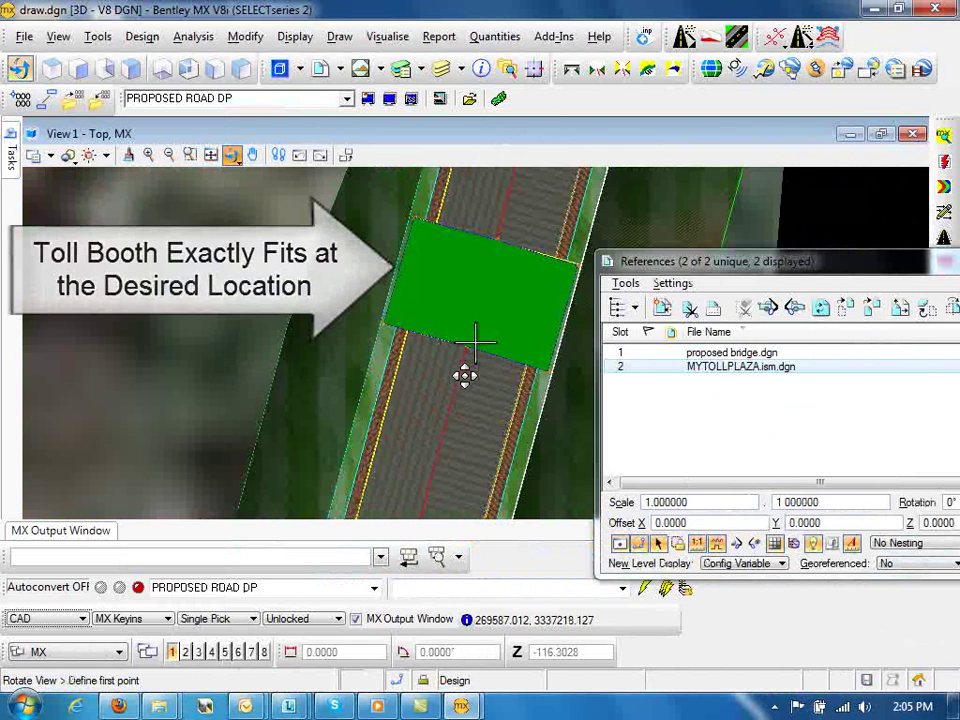
left_click(475, 341)
left_click(521, 285)
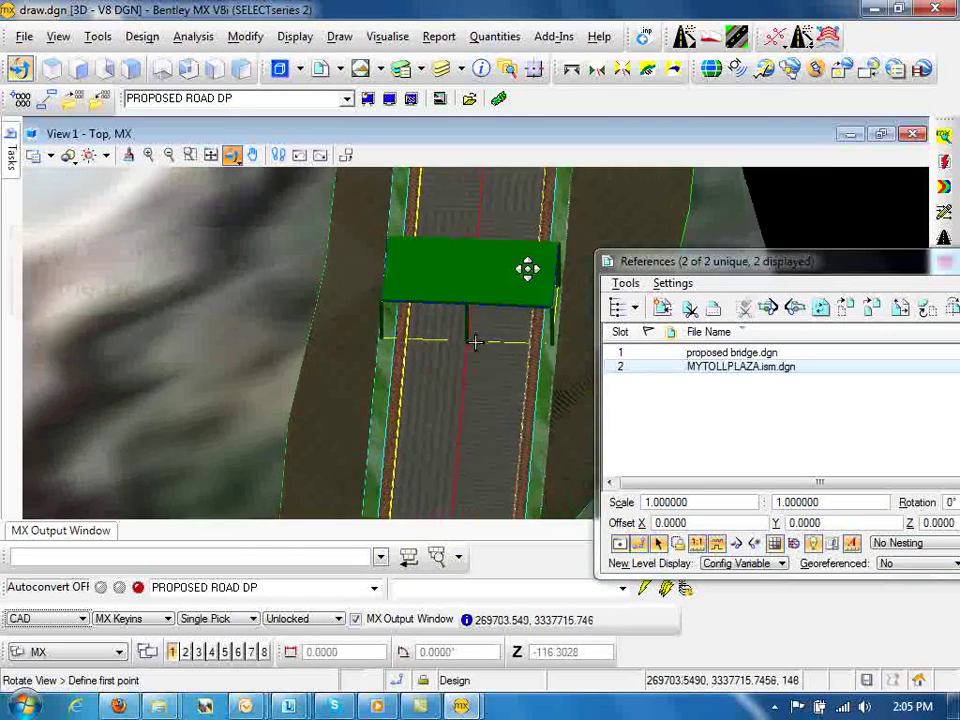
left_click(703, 258)
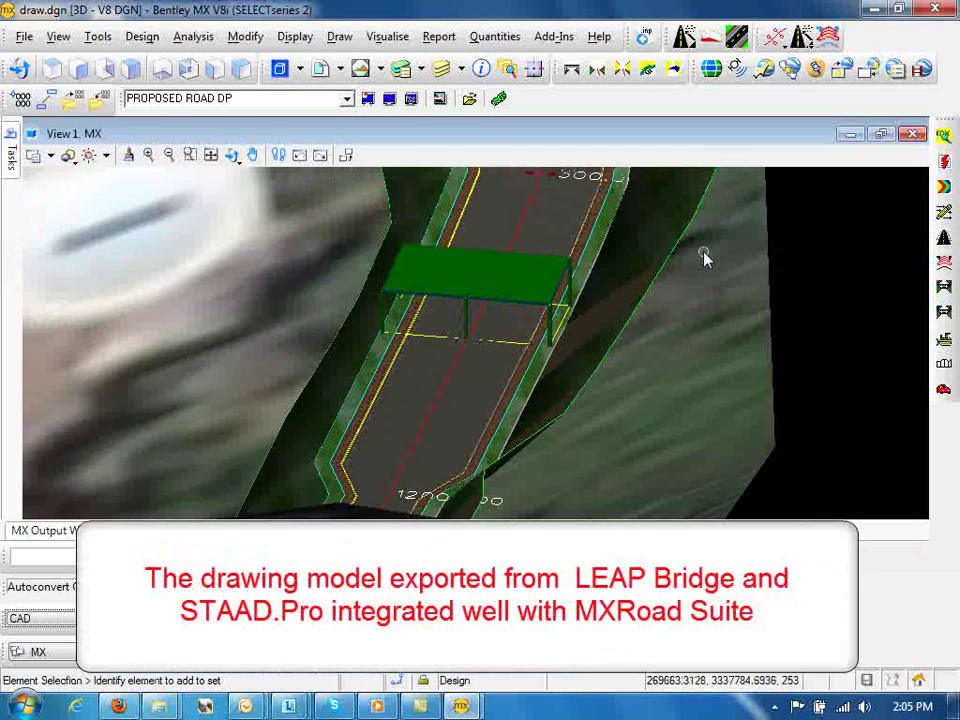
left_click(170, 155)
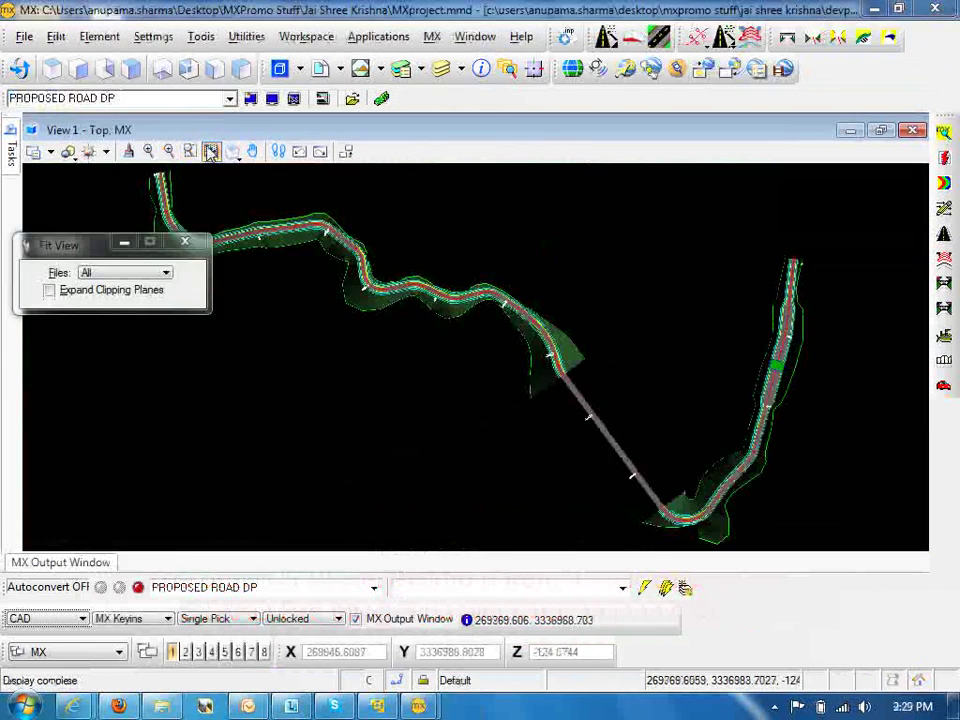
Publish the i-model as a package named devprayag saved on the Desktop
left_click(22, 37)
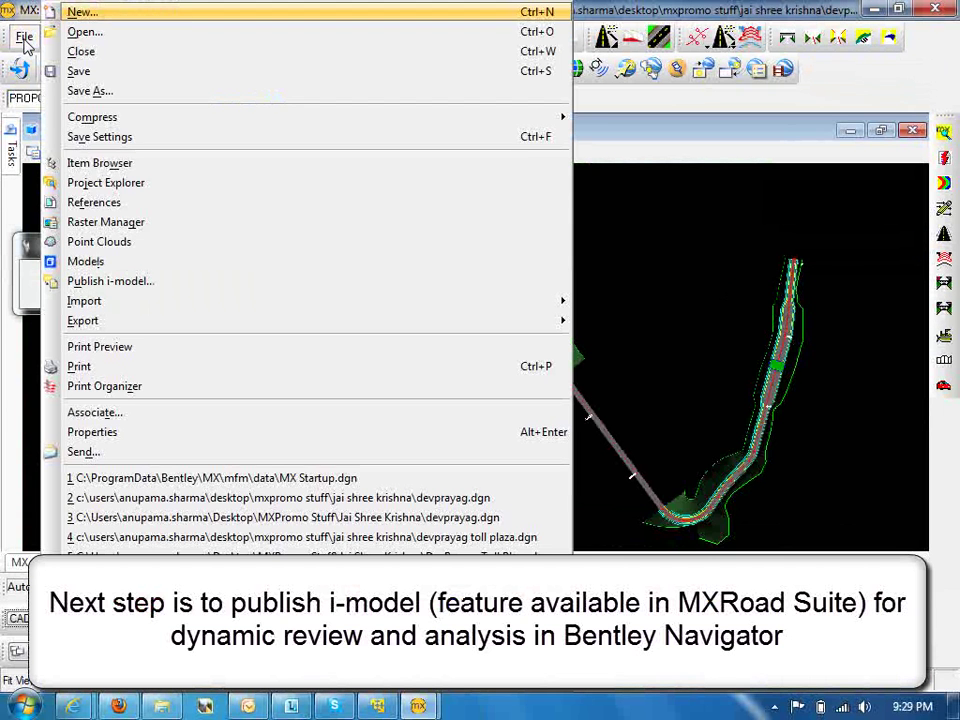
left_click(103, 282)
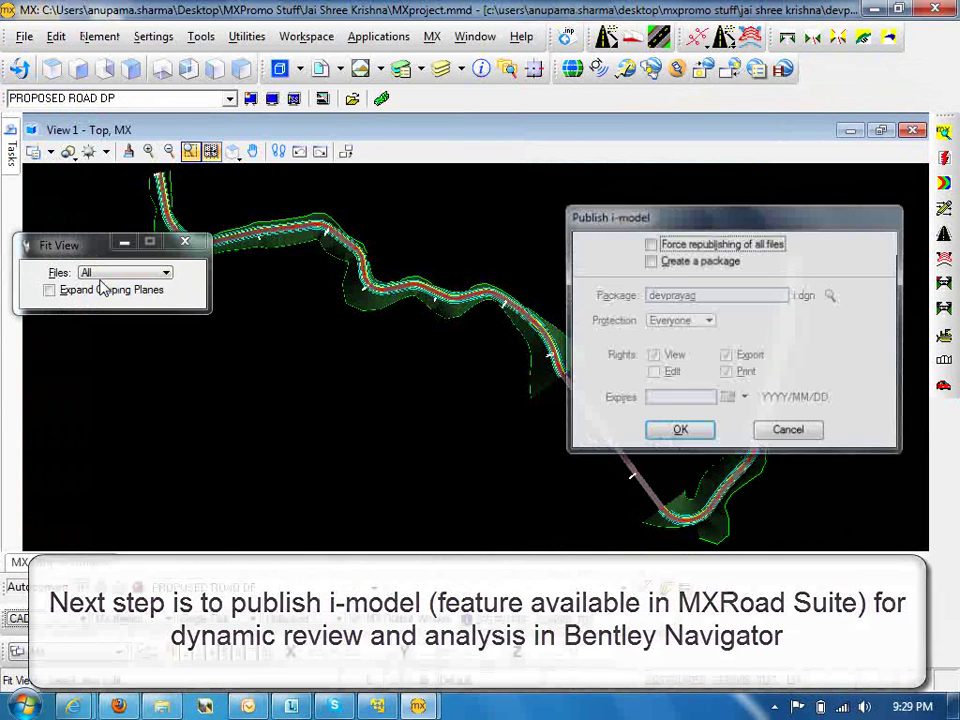
left_click(700, 261)
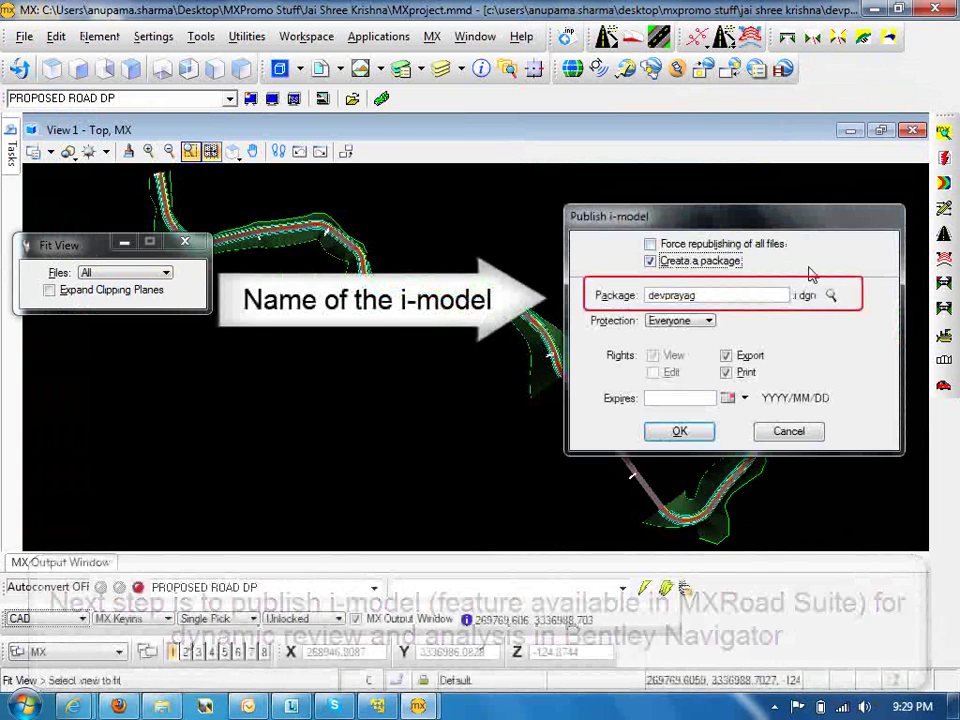
left_click(831, 296)
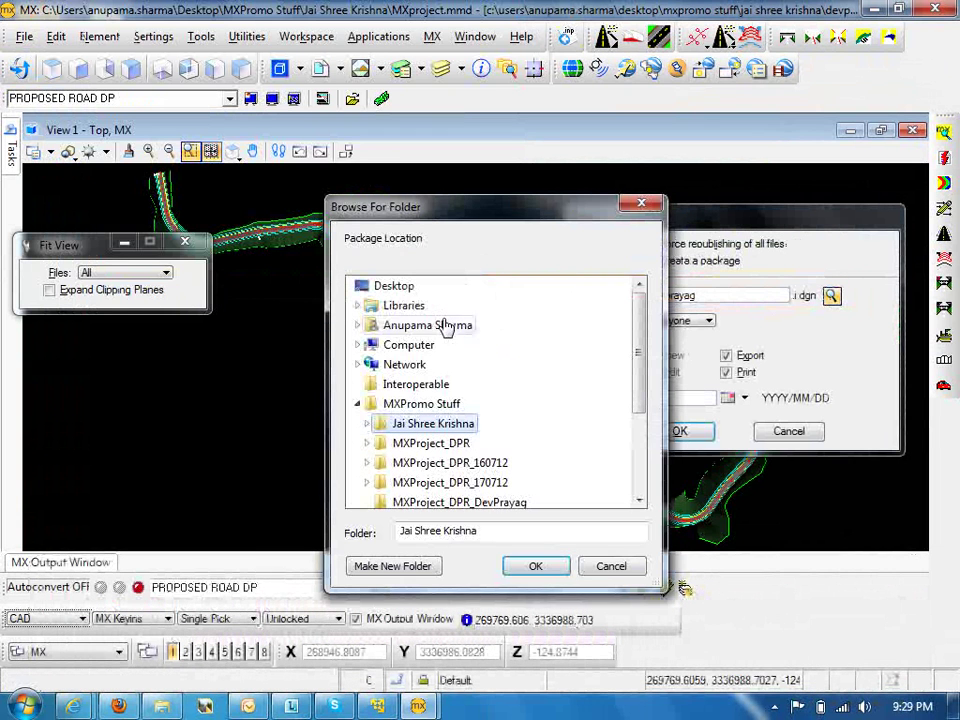
double_click(412, 305)
left_click(400, 286)
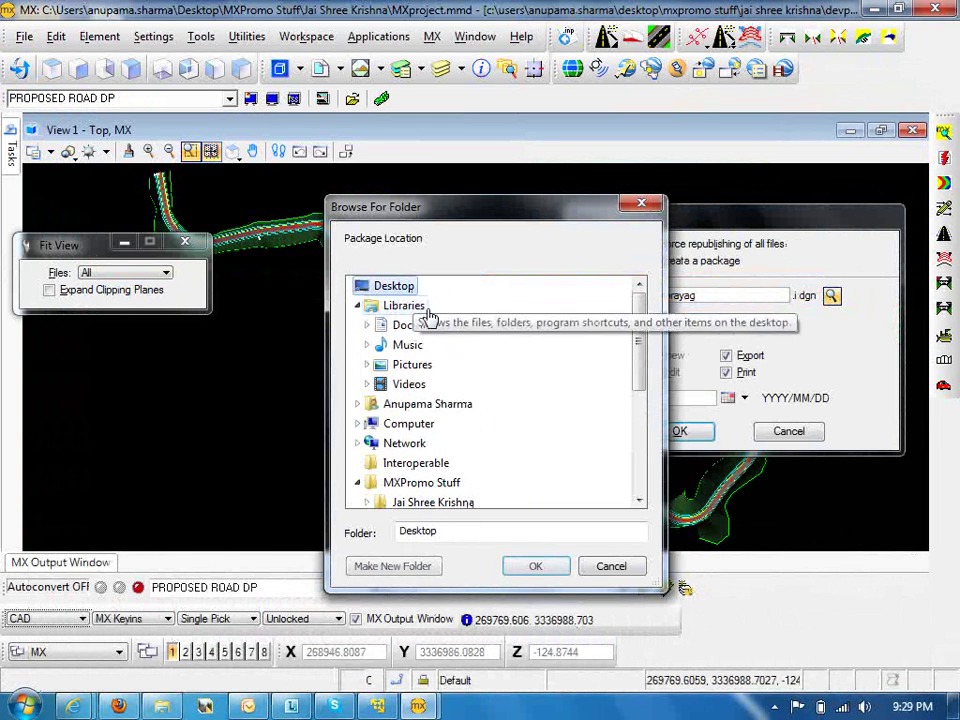
left_click(536, 565)
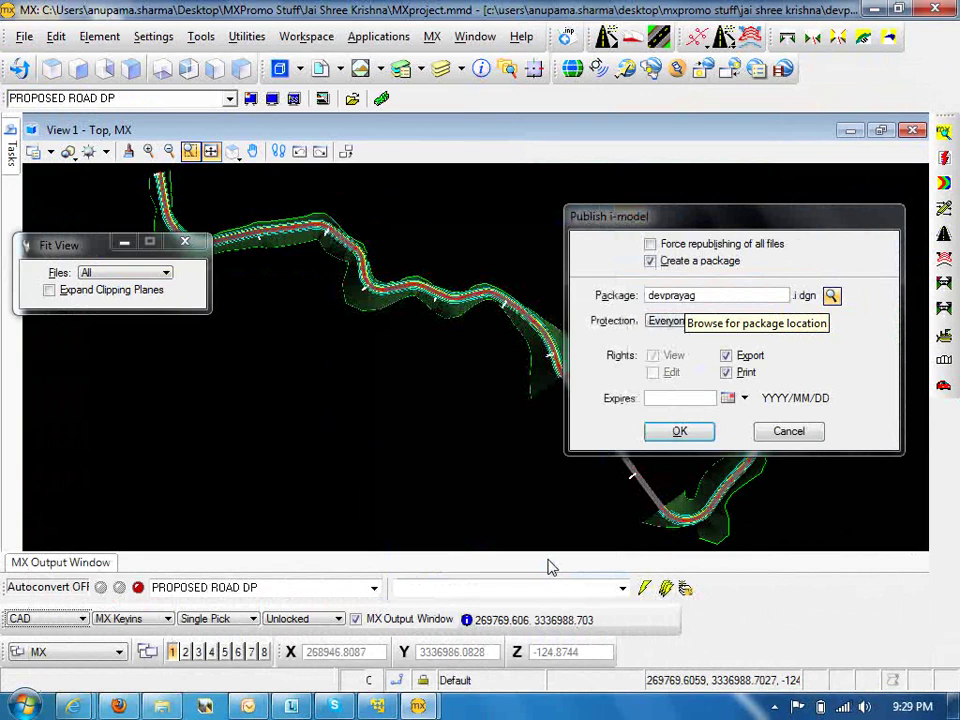
left_click(682, 436)
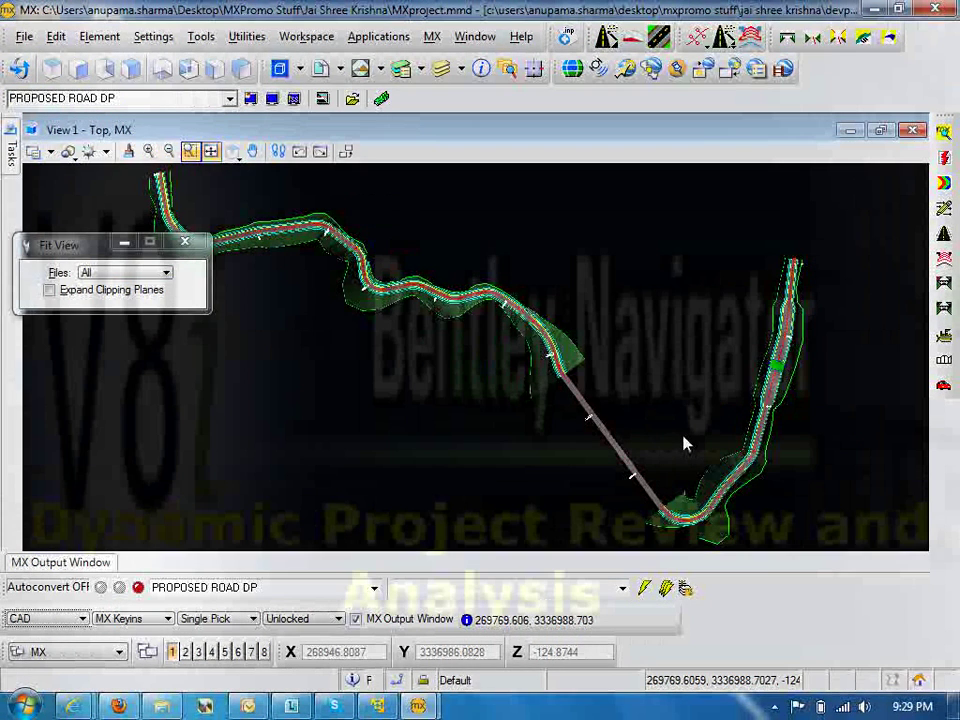